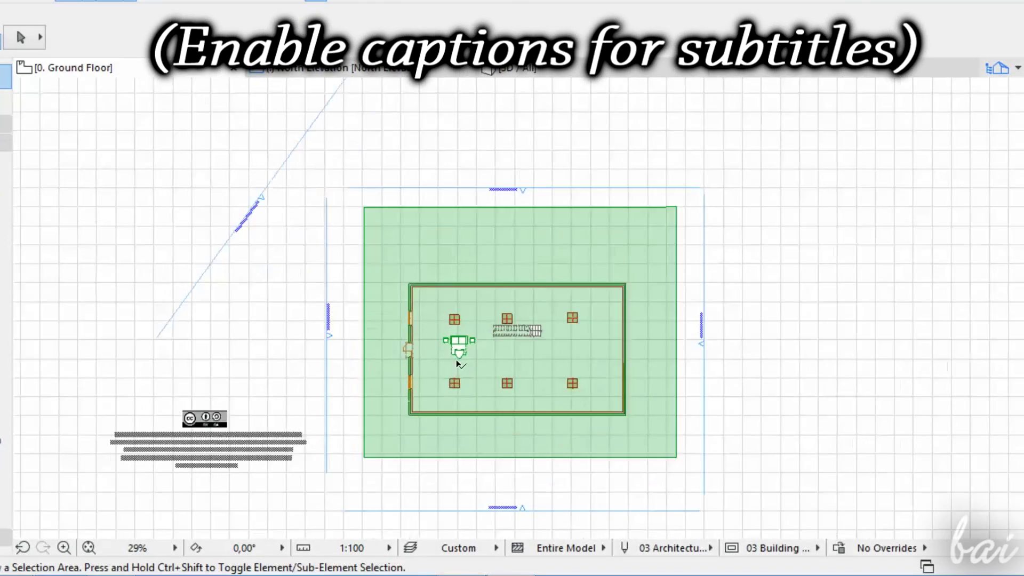
# Step: Switch to the 3D / All view and orbit to see the house from its front corner
pyautogui.scroll(-3, 283, 411)
pyautogui.scroll(4, 272, 424)
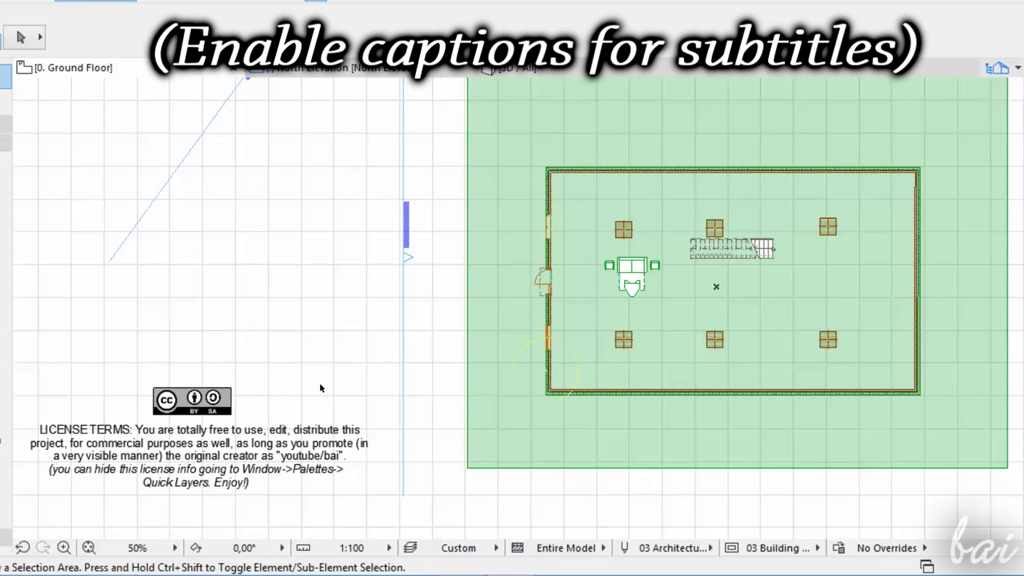
pyautogui.scroll(-5, 320, 389)
pyautogui.scroll(2, 459, 285)
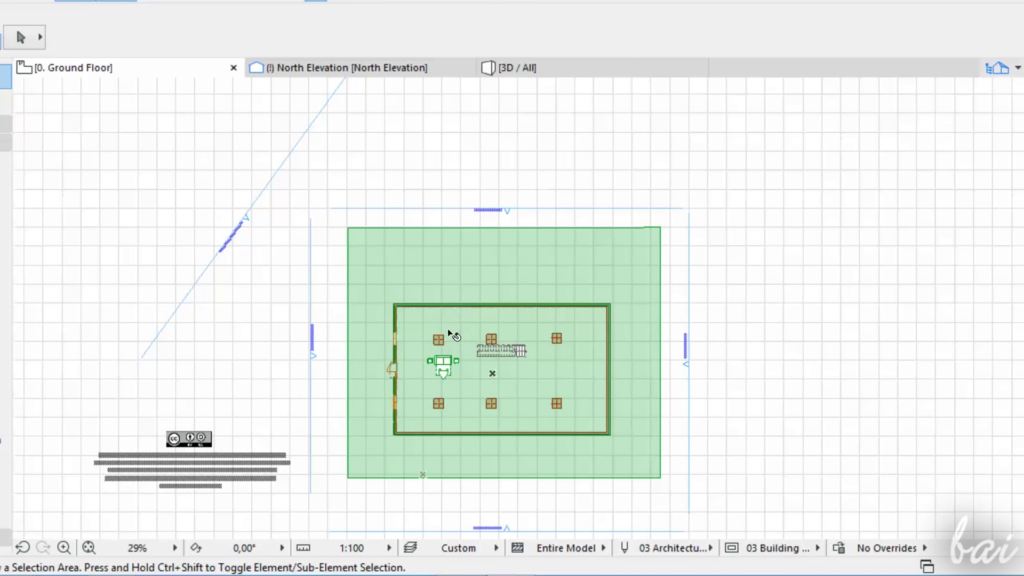
pyautogui.scroll(-2, 446, 328)
pyautogui.scroll(1, 454, 341)
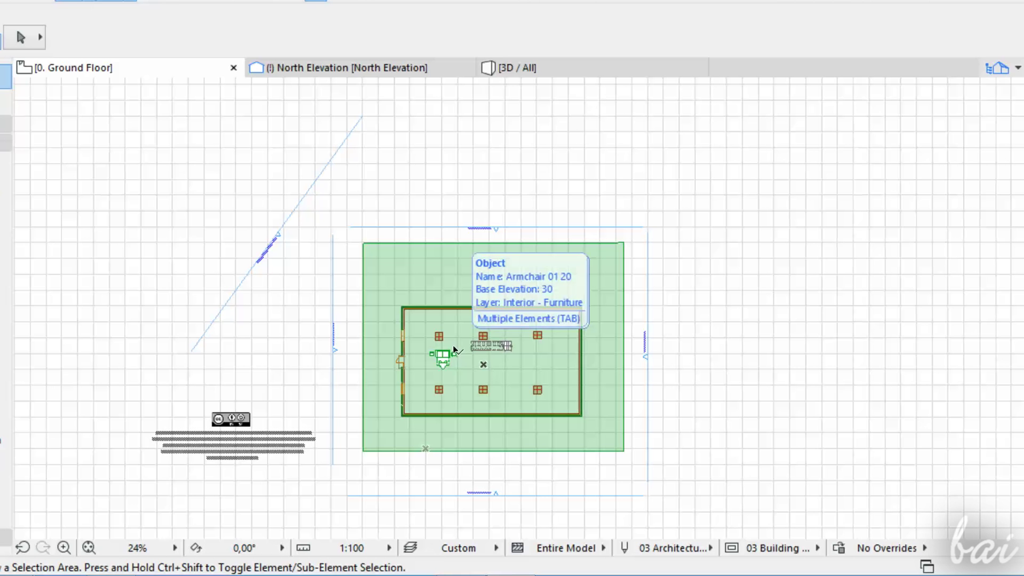
pyautogui.click(542, 70)
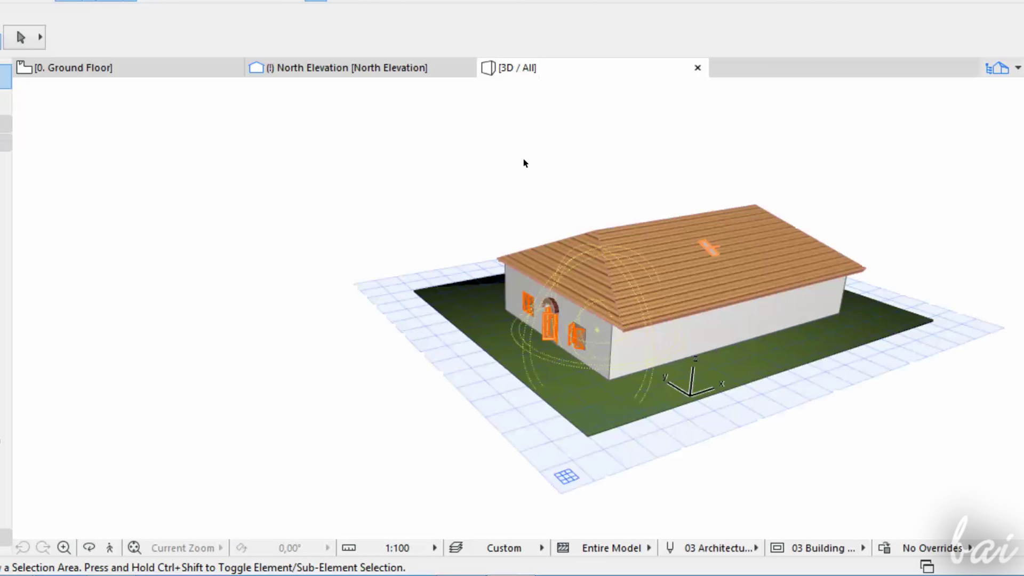
pyautogui.keyDown('shift'); pyautogui.moveTo(523, 162); pyautogui.dragTo(463, 352, button='middle'); pyautogui.keyUp('shift')
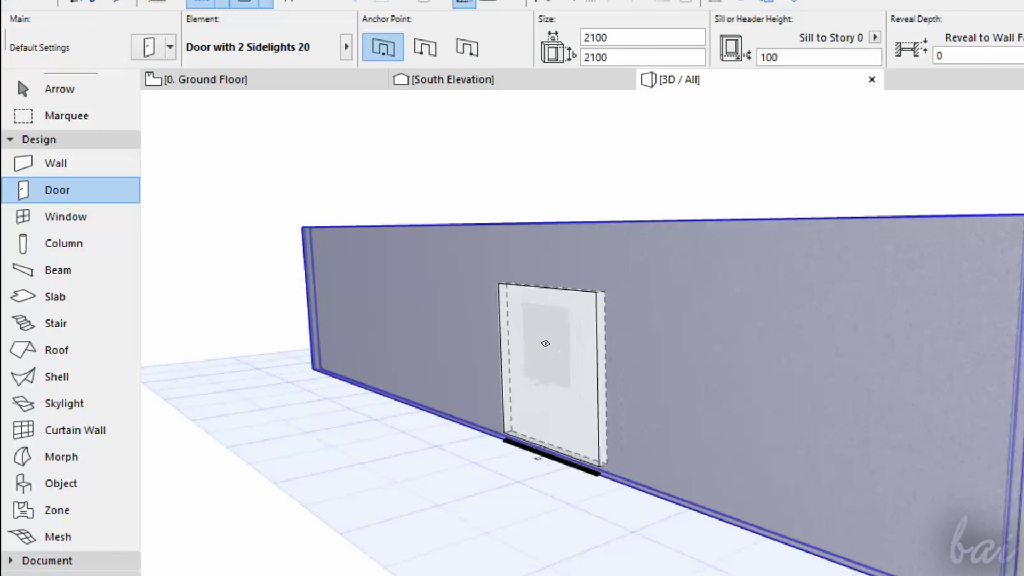
# Step: Place the 'Door with 2 Sidelights 20' into the long wall in 3D and zoom to inspect it
pyautogui.scroll(-2, 545, 343)
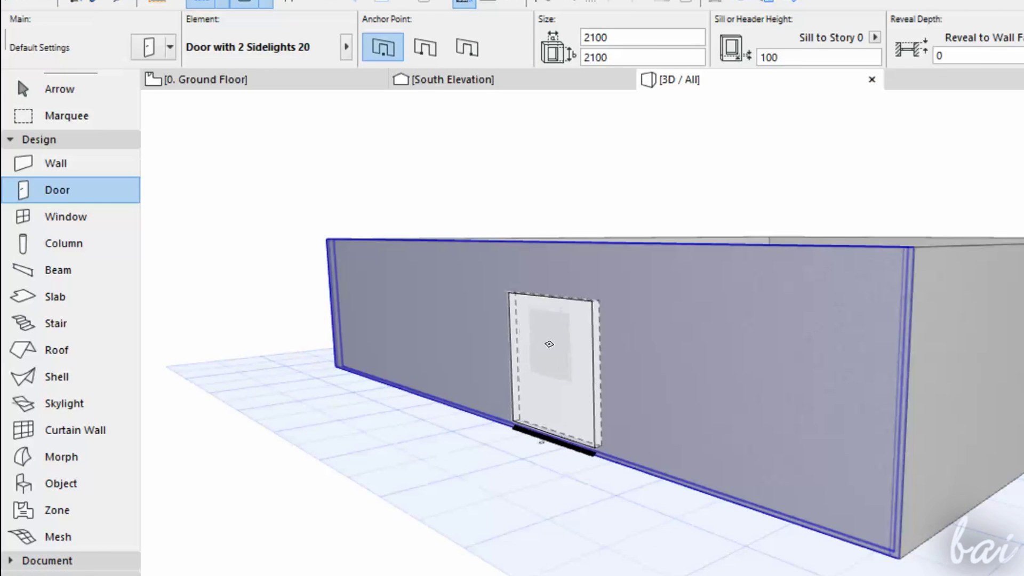
pyautogui.click(474, 336)
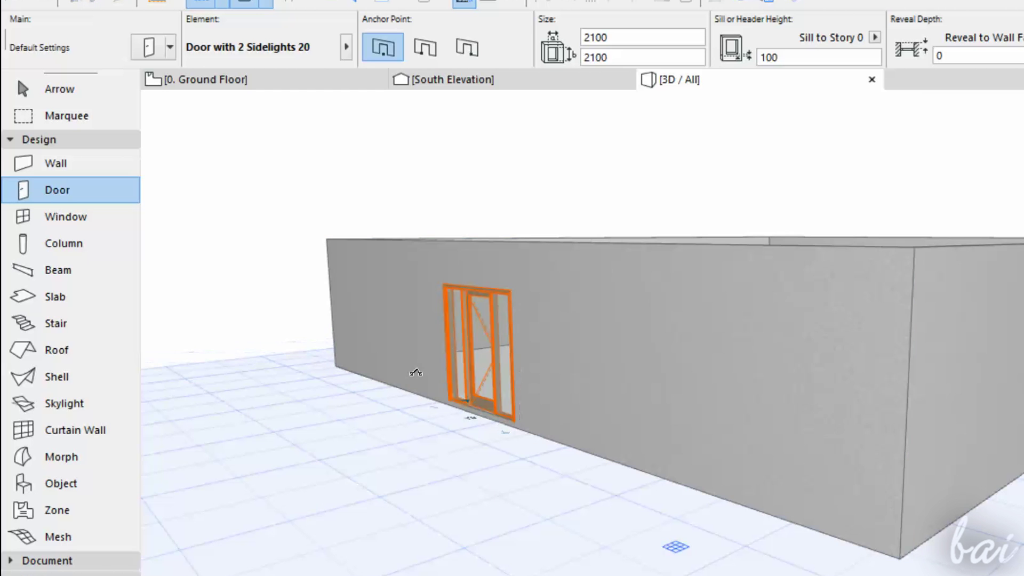
pyautogui.scroll(1, 416, 373)
pyautogui.scroll(-1, 598, 361)
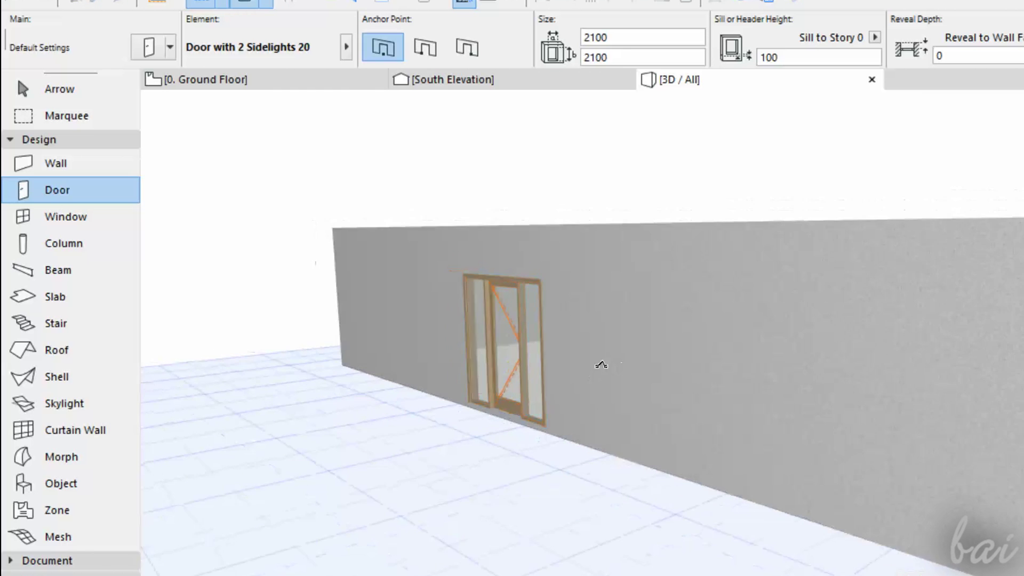
pyautogui.scroll(3, 533, 434)
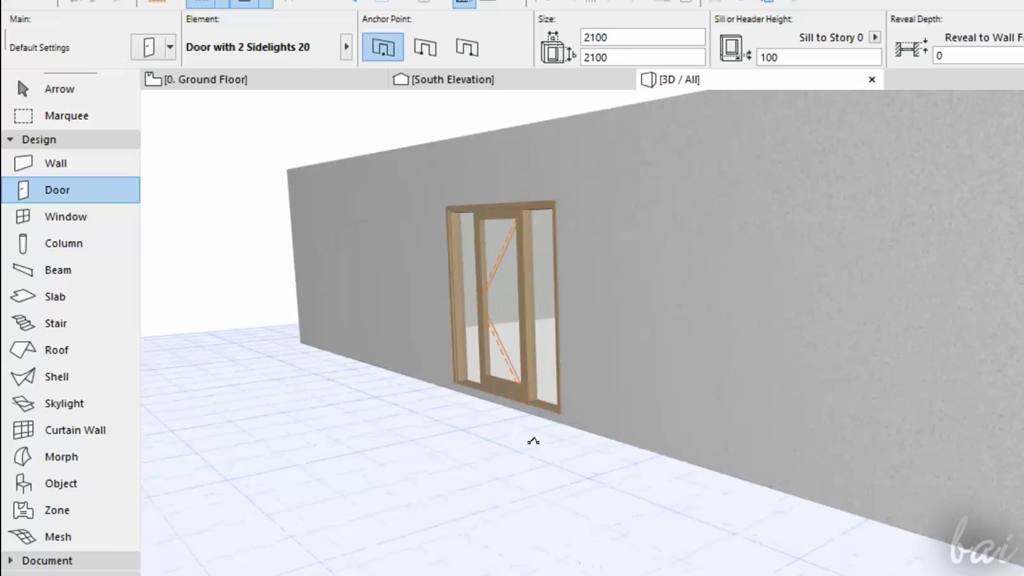
pyautogui.scroll(-3, 544, 428)
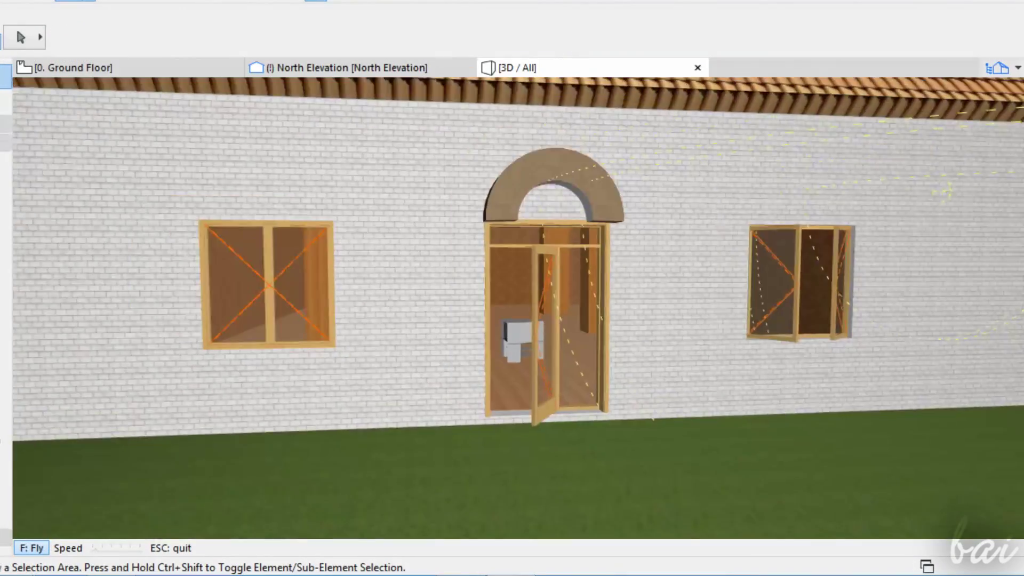
pyautogui.press('Up')
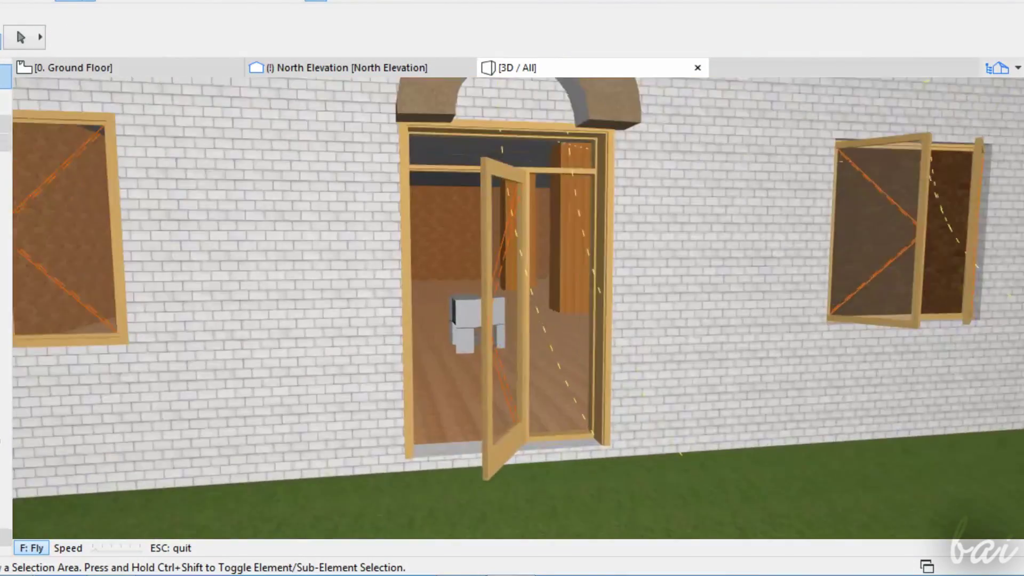
pyautogui.press('Left')
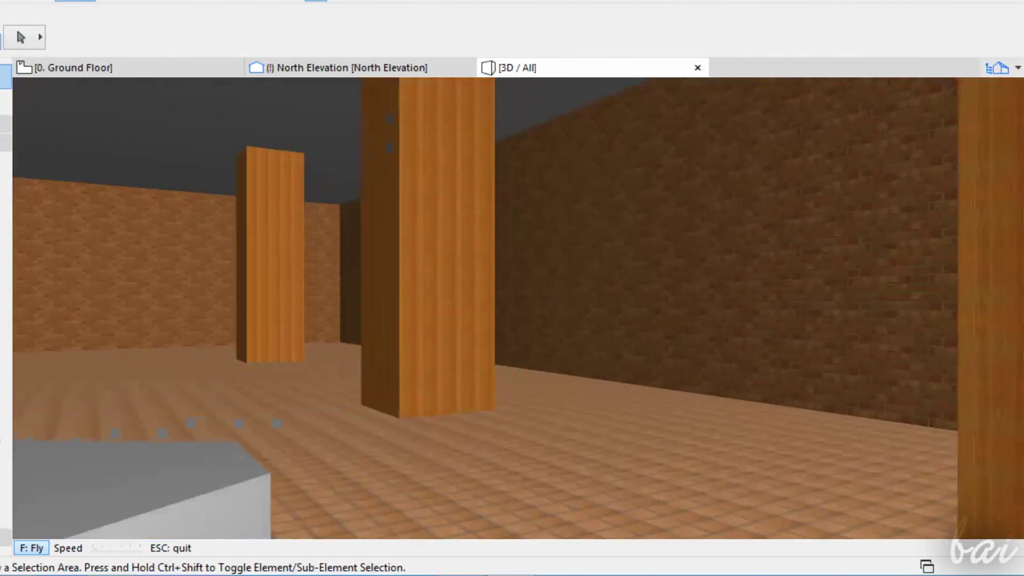
pyautogui.press('Left')
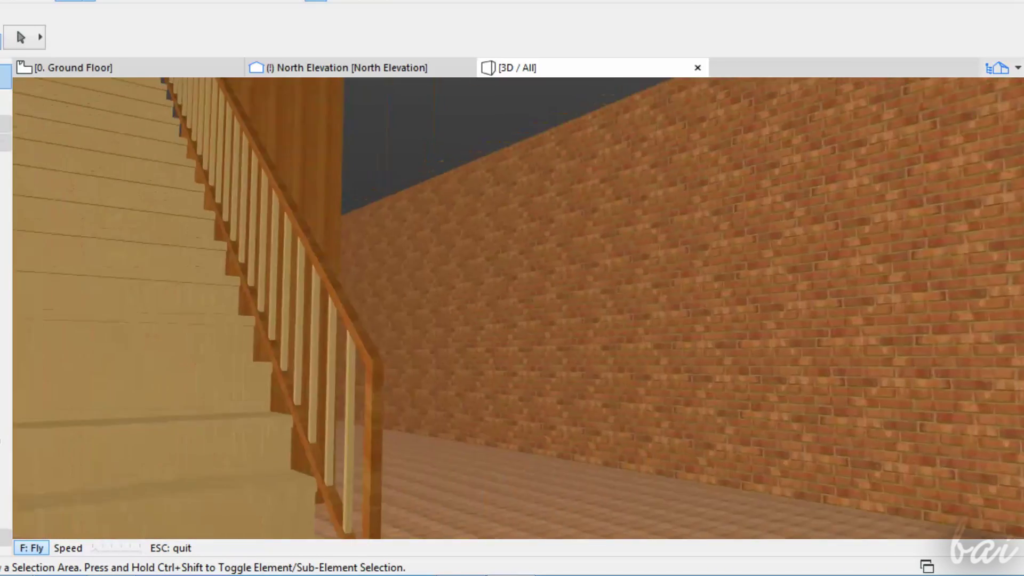
pyautogui.press('Up')
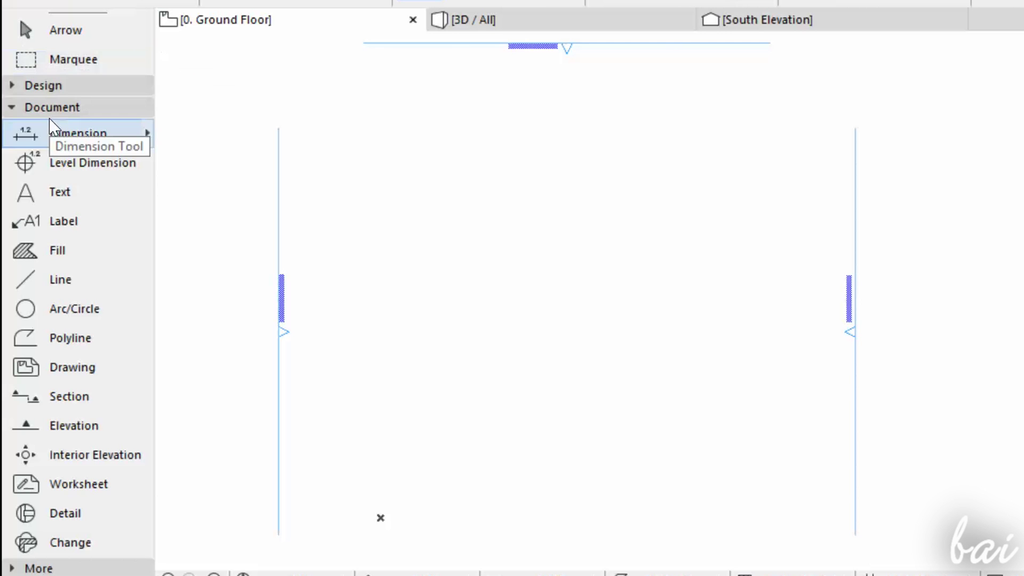
pyautogui.click(11, 106)
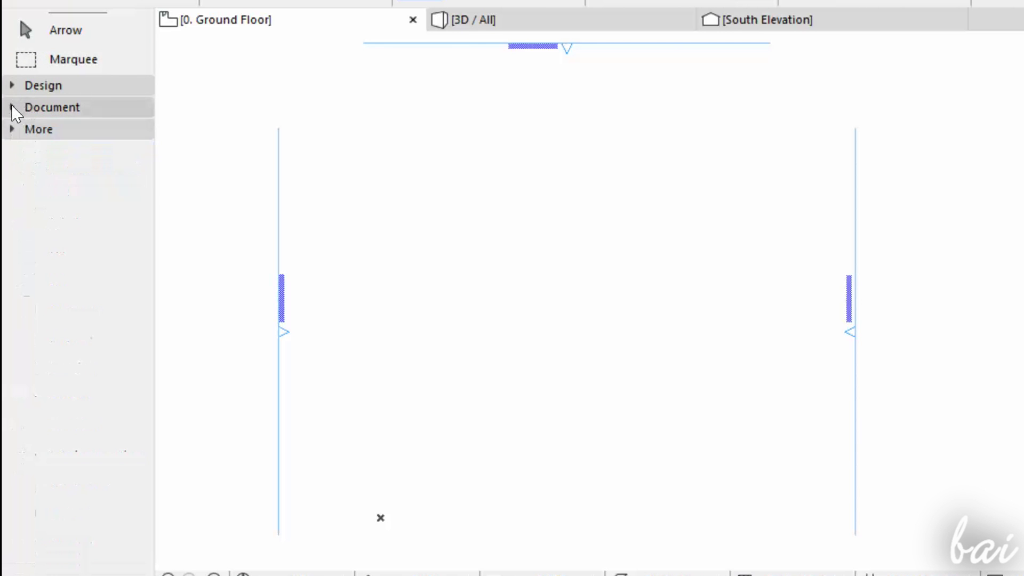
pyautogui.click(12, 85)
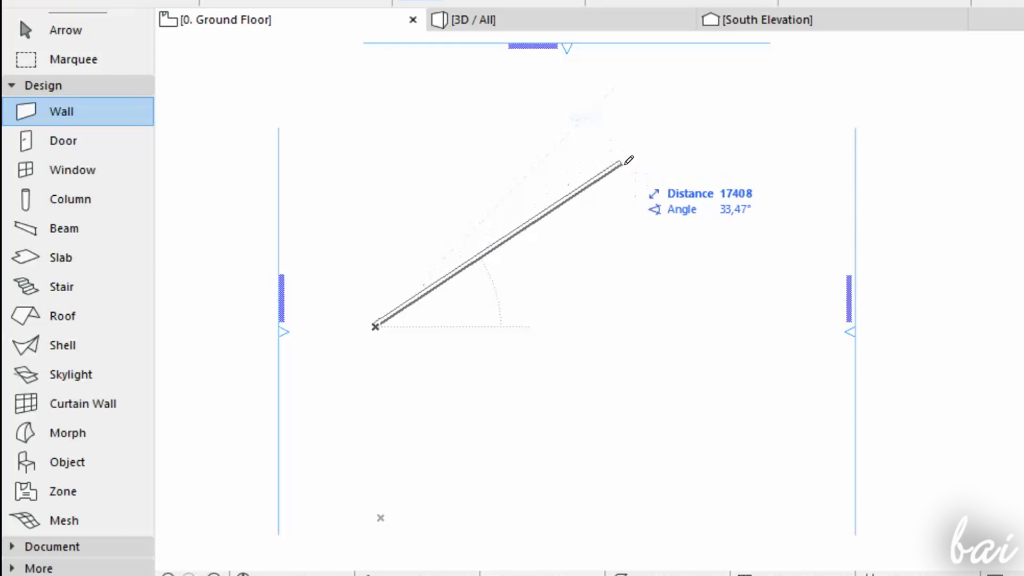
# Step: Finish the diagonal wall at its end point, rising about 33° to the right
pyautogui.click(633, 183)
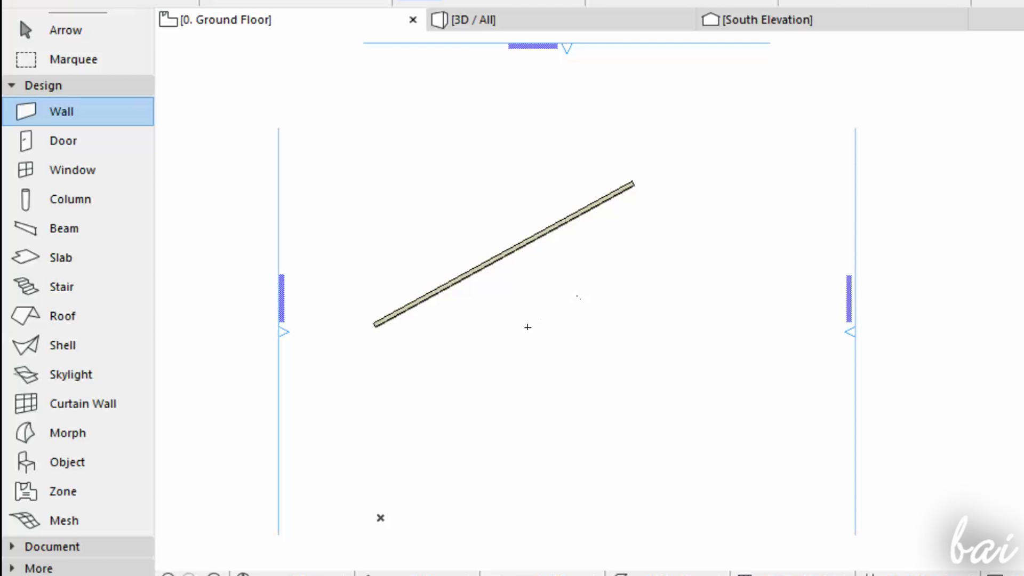
pyautogui.scroll(5, 527, 326)
pyautogui.scroll(-1, 482, 189)
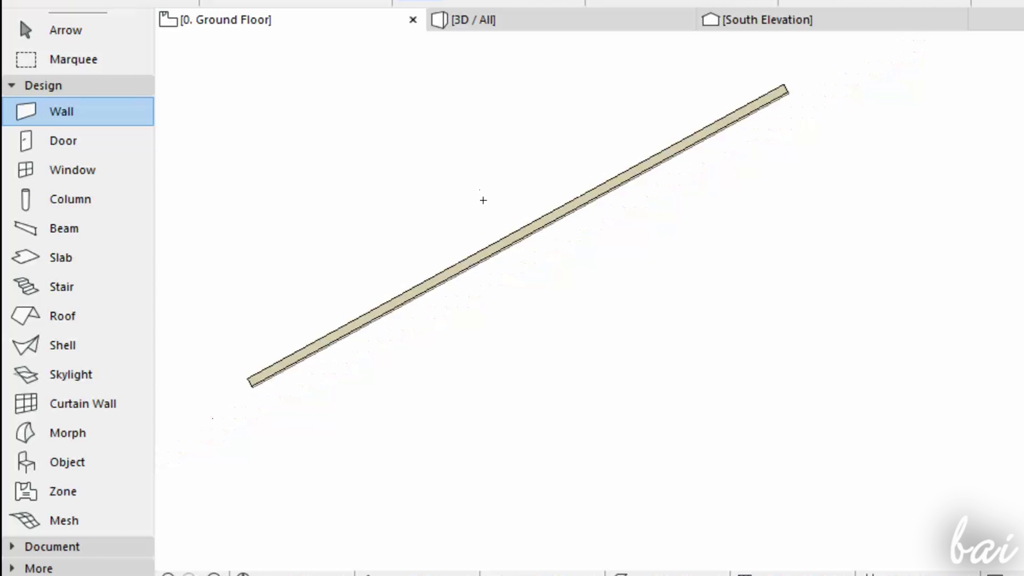
pyautogui.scroll(-3, 482, 201)
pyautogui.scroll(3, 473, 174)
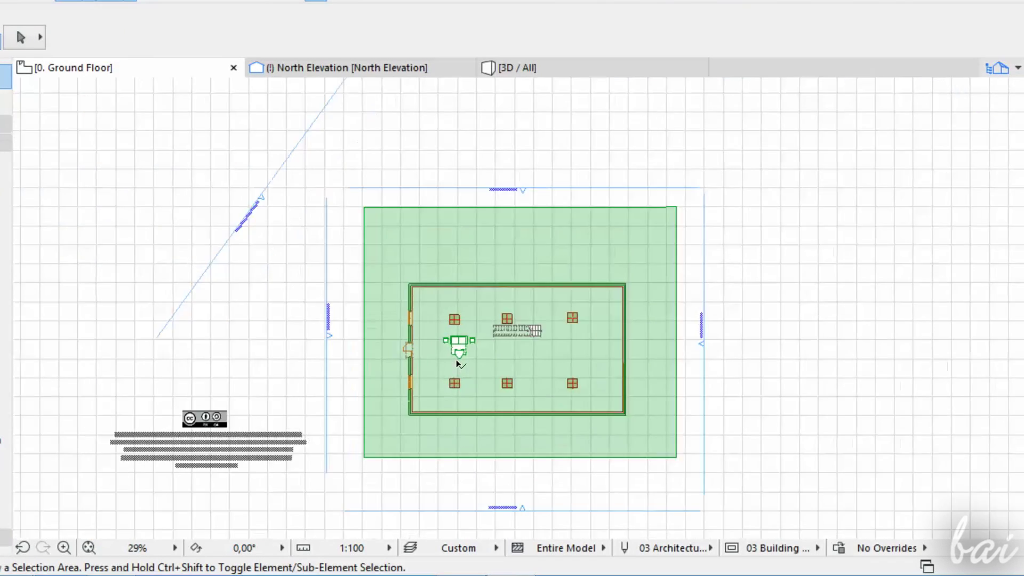
pyautogui.scroll(3, 456, 349)
pyautogui.scroll(-2, 416, 360)
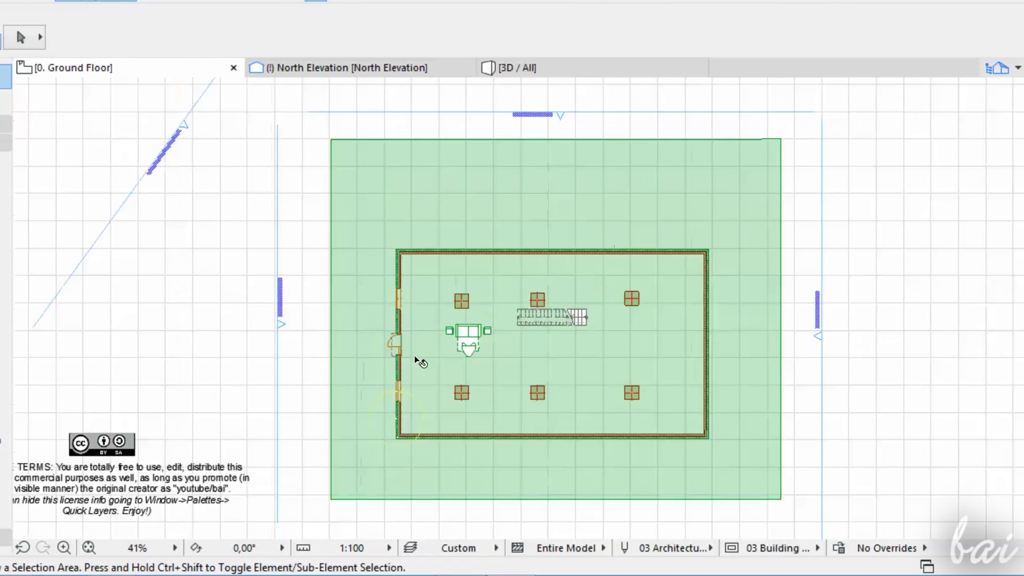
pyautogui.scroll(-2, 320, 395)
pyautogui.scroll(3, 320, 389)
pyautogui.scroll(-3, 322, 379)
pyautogui.scroll(2, 462, 287)
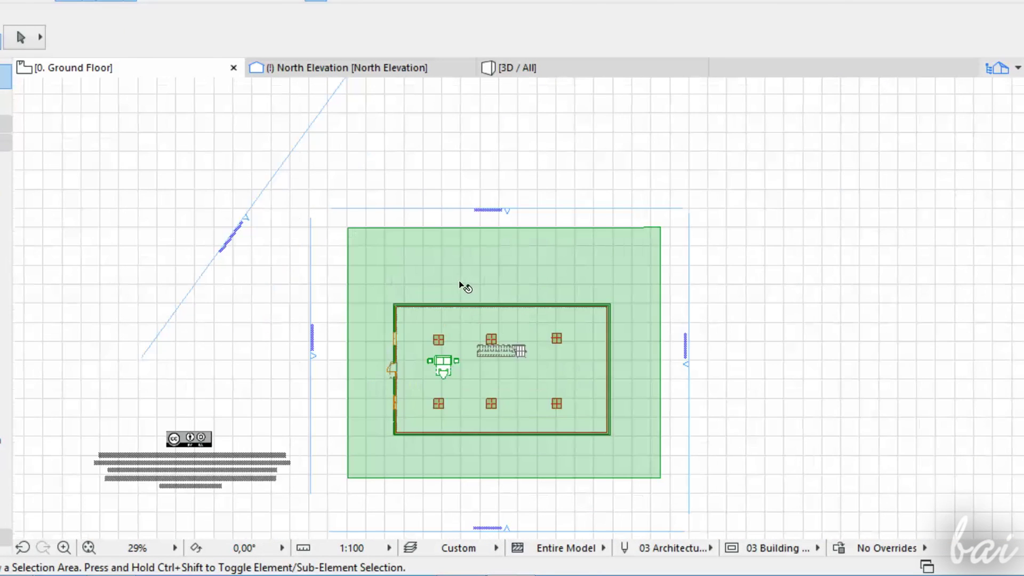
# Step: Zoom in on the new diagonal wall in the South Elevation
pyautogui.scroll(-2, 447, 328)
pyautogui.scroll(2, 450, 336)
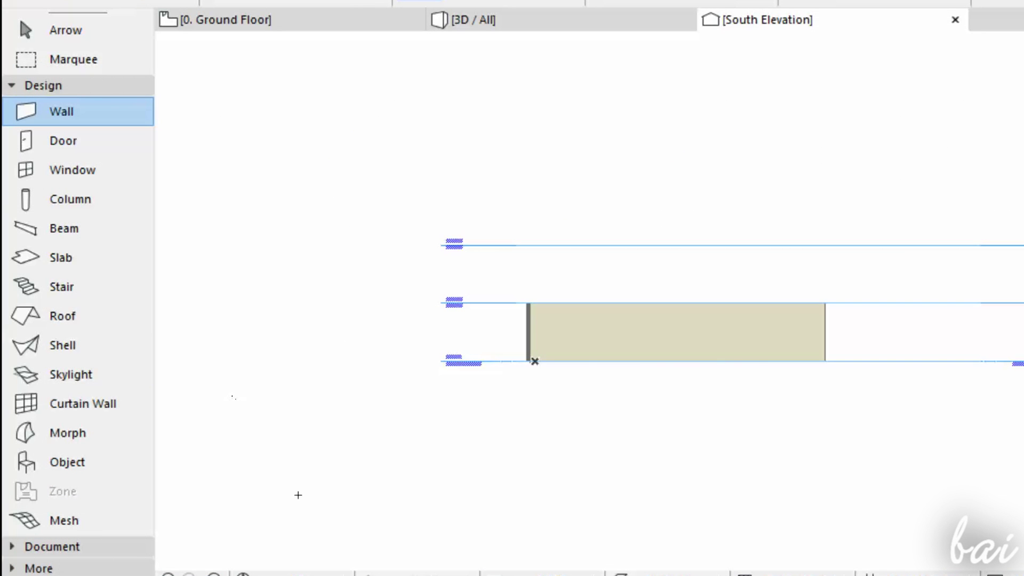
pyautogui.scroll(4, 655, 386)
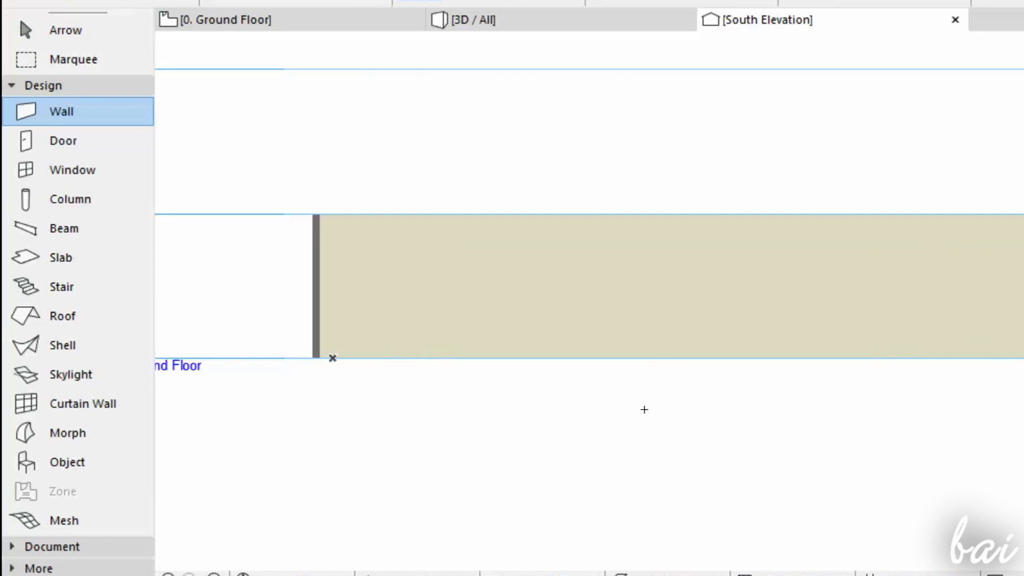
pyautogui.scroll(-2, 644, 409)
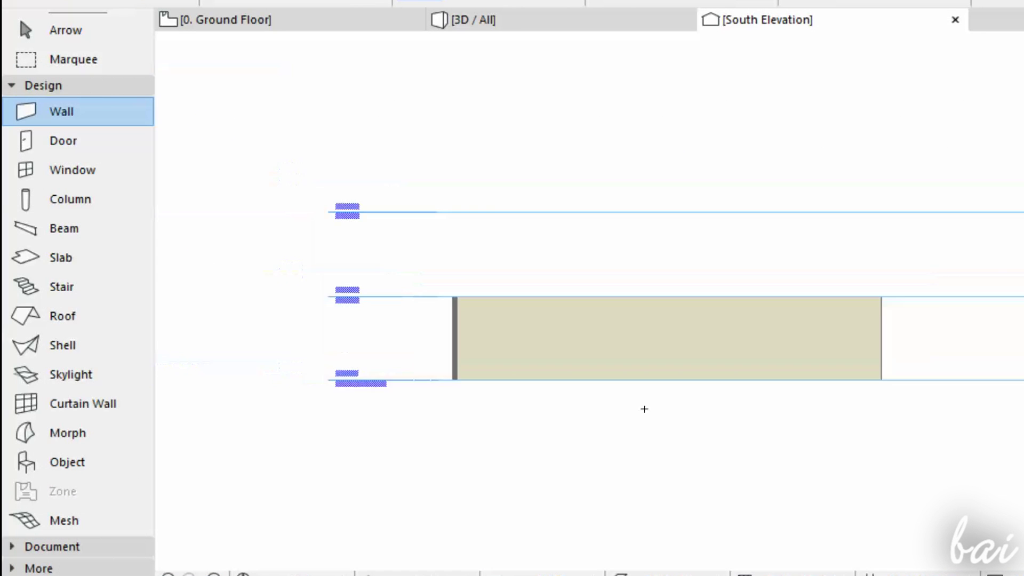
# Step: Switch to the 3D view and zoom around the diagonal wall
pyautogui.click(596, 25)
pyautogui.scroll(5, 617, 165)
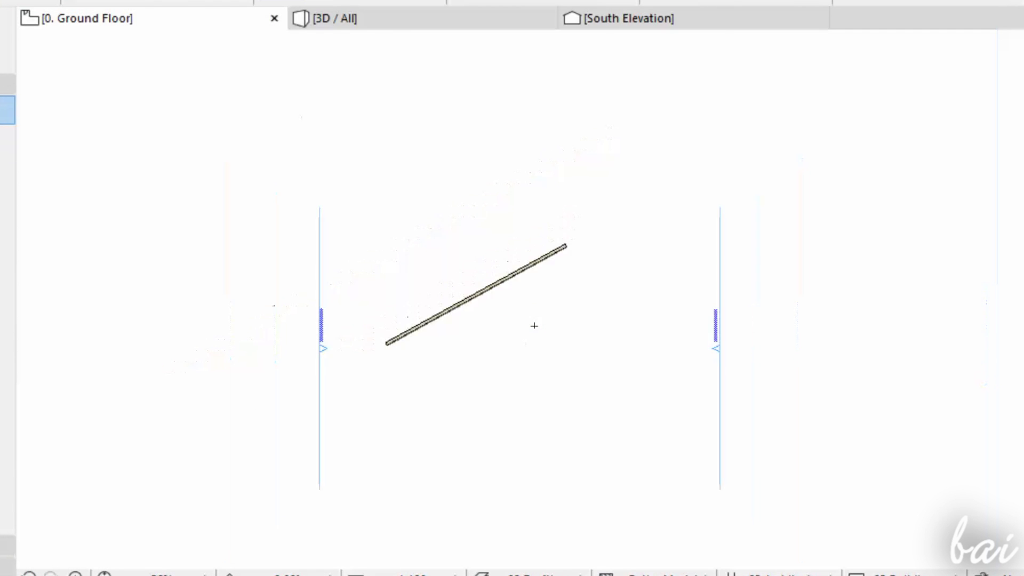
pyautogui.scroll(-3, 533, 322)
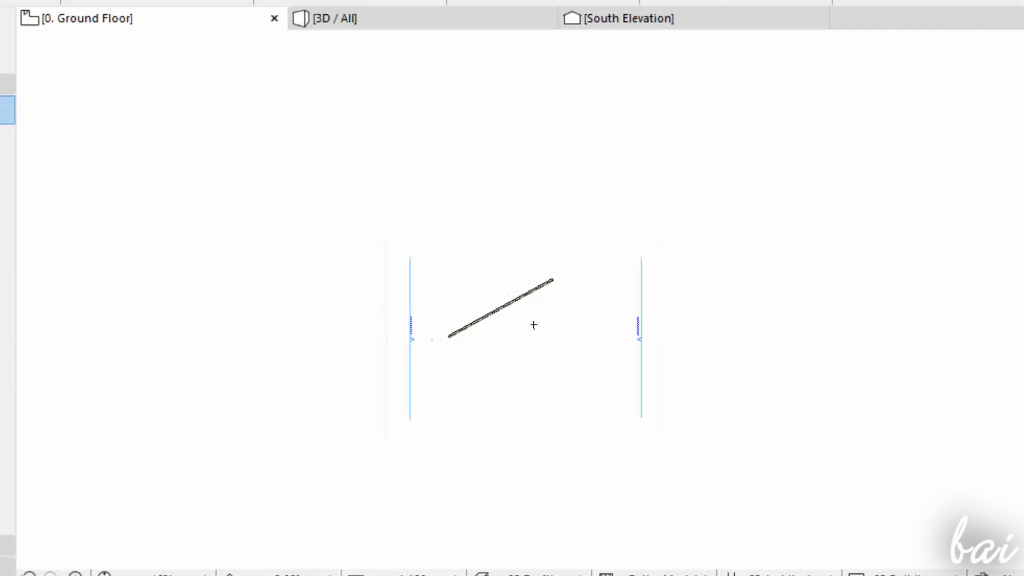
pyautogui.scroll(2, 522, 317)
pyautogui.scroll(2, 504, 438)
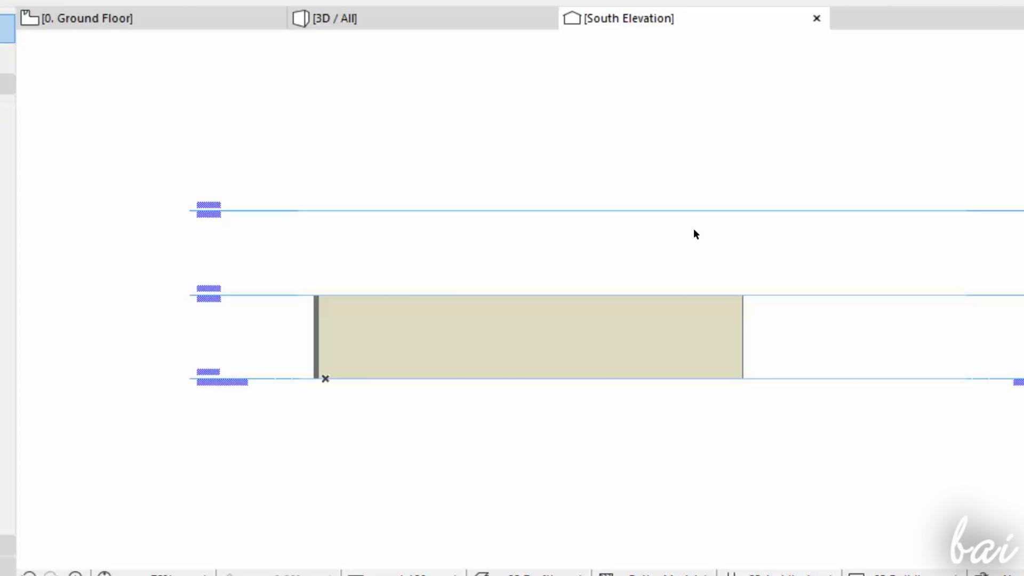
pyautogui.scroll(2, 530, 320)
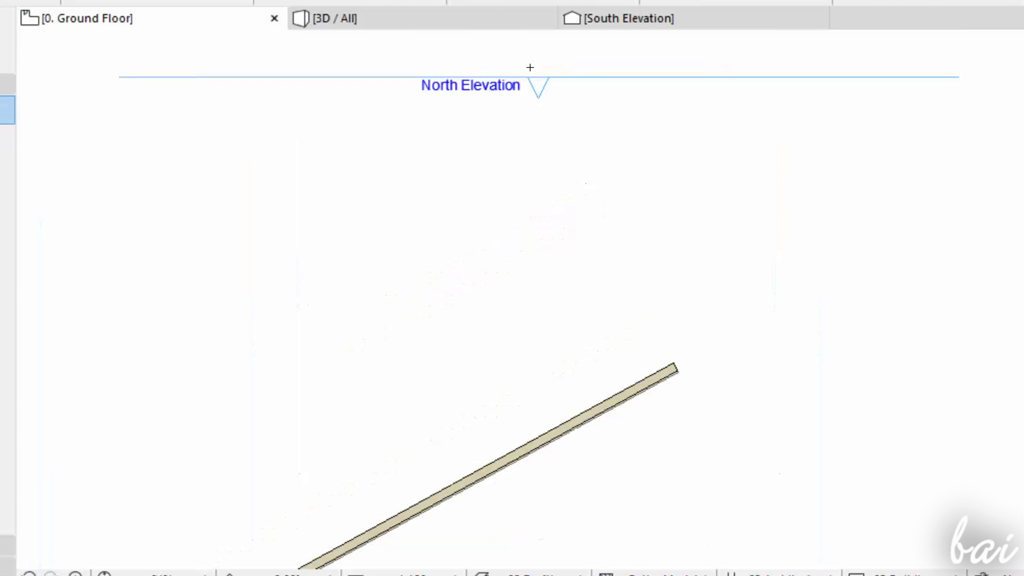
pyautogui.scroll(2, 529, 70)
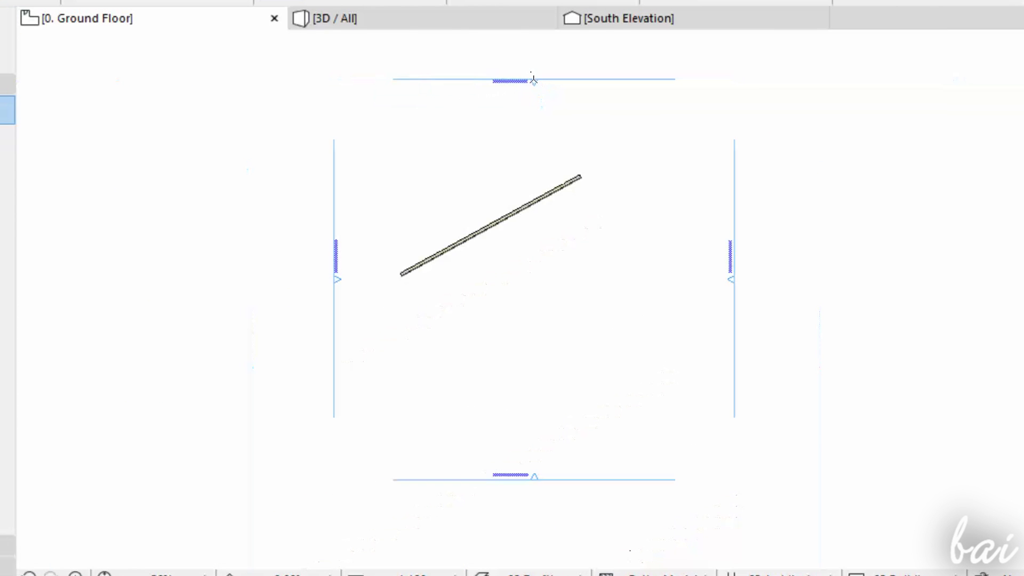
pyautogui.scroll(4, 738, 263)
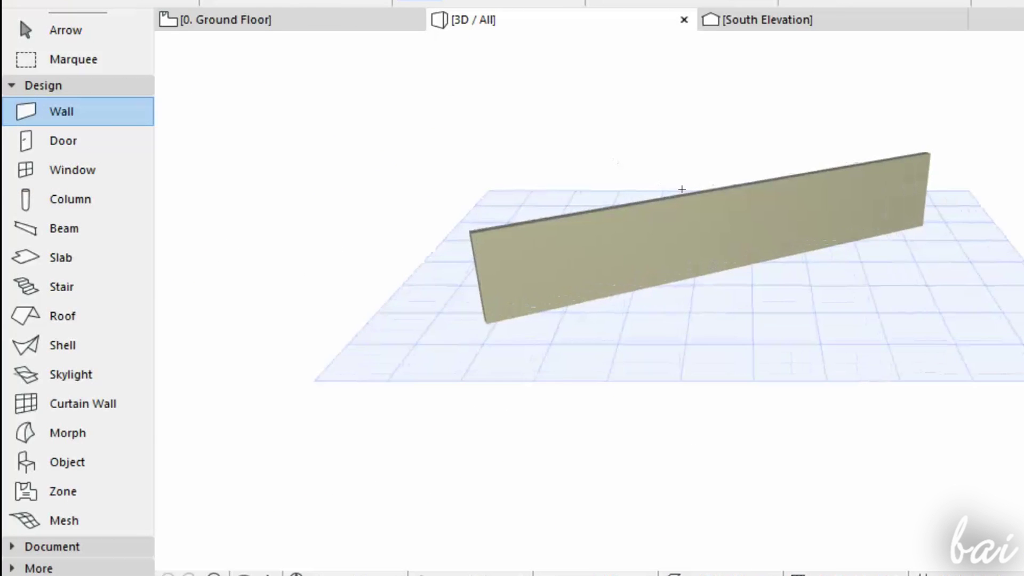
pyautogui.scroll(1, 681, 189)
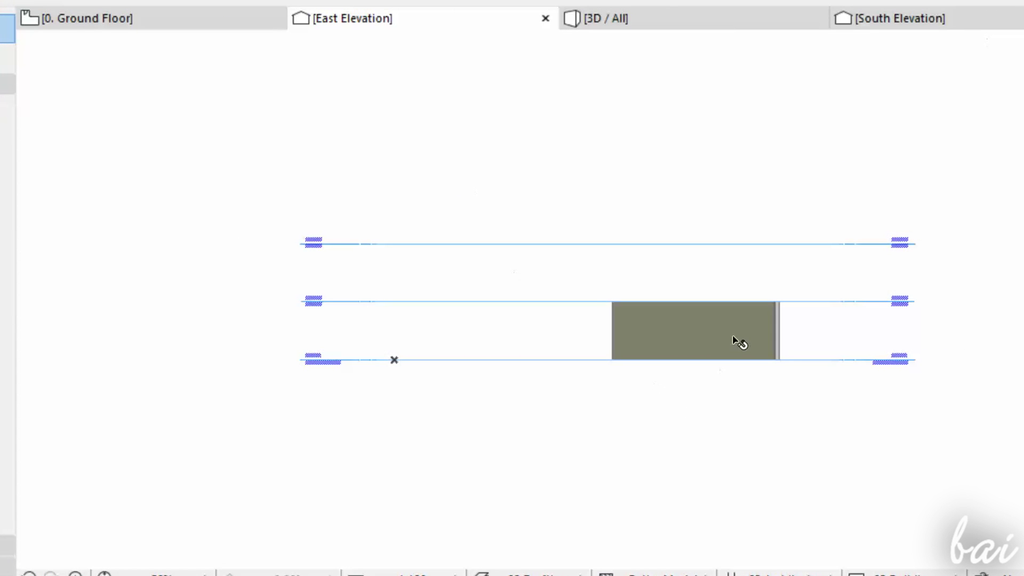
pyautogui.scroll(1, 734, 337)
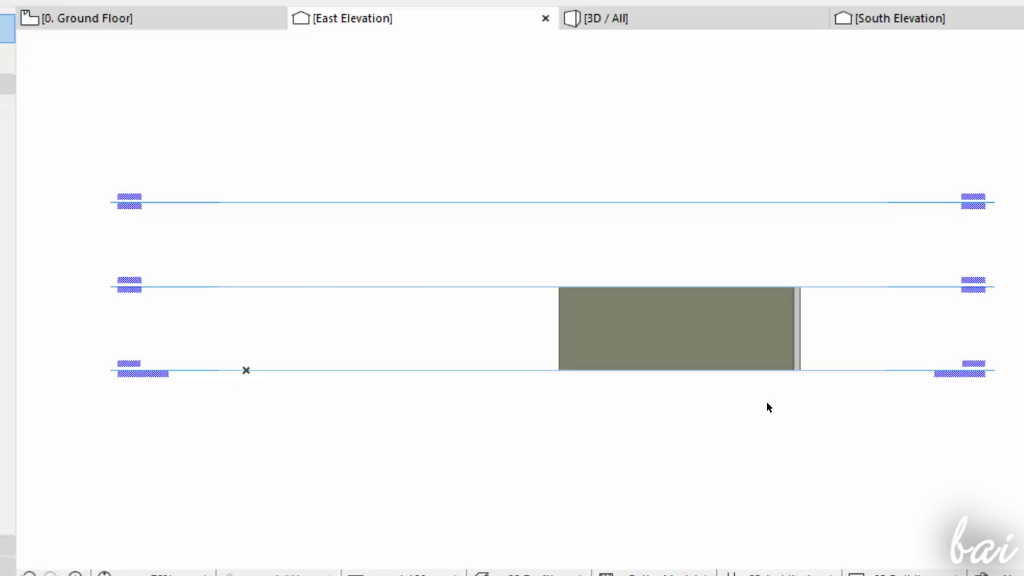
# Step: Close the East Elevation view and zoom around the Ground Floor plan
pyautogui.click(545, 18)
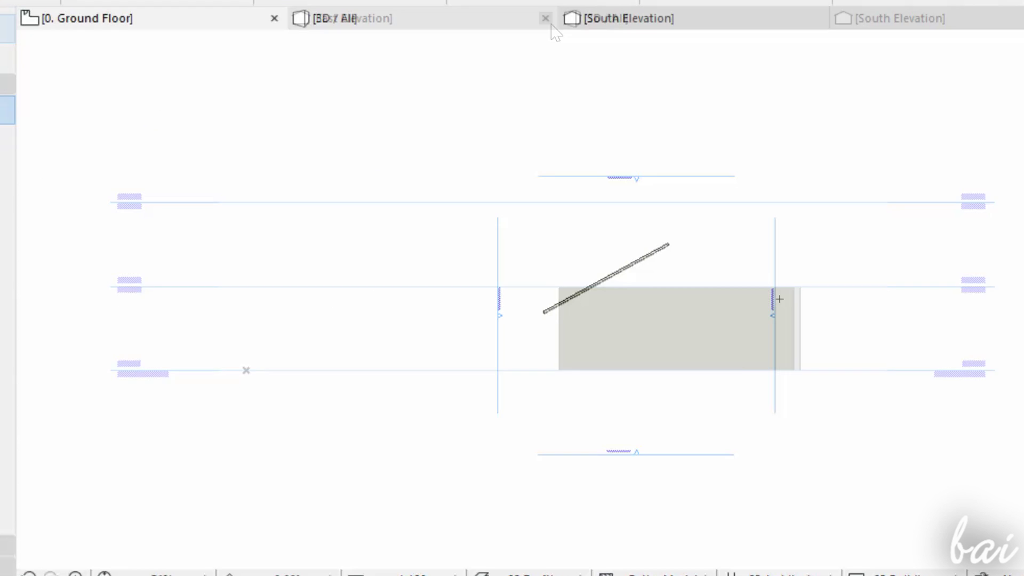
pyautogui.scroll(5, 661, 421)
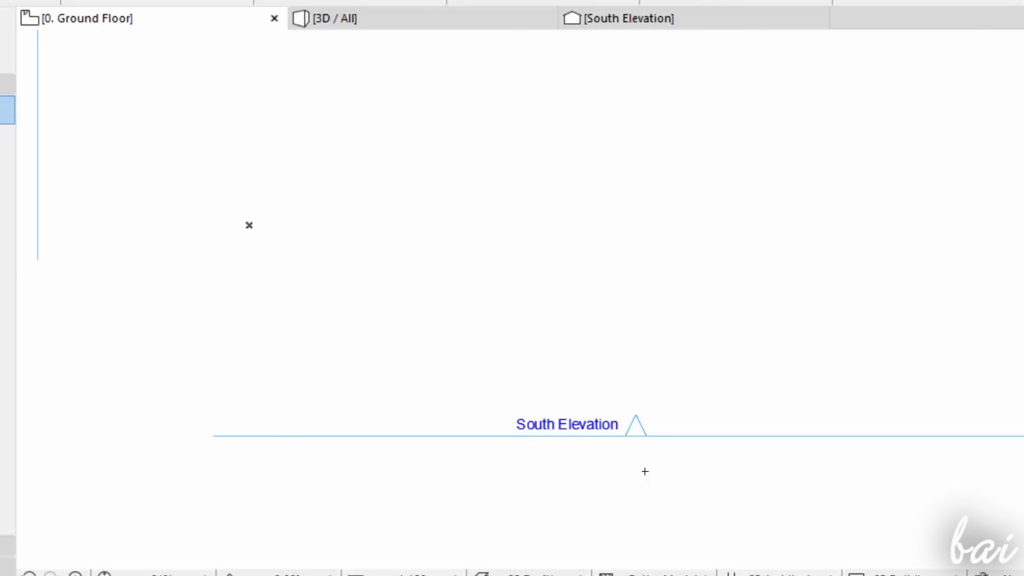
pyautogui.scroll(-5, 645, 471)
pyautogui.scroll(4, 485, 274)
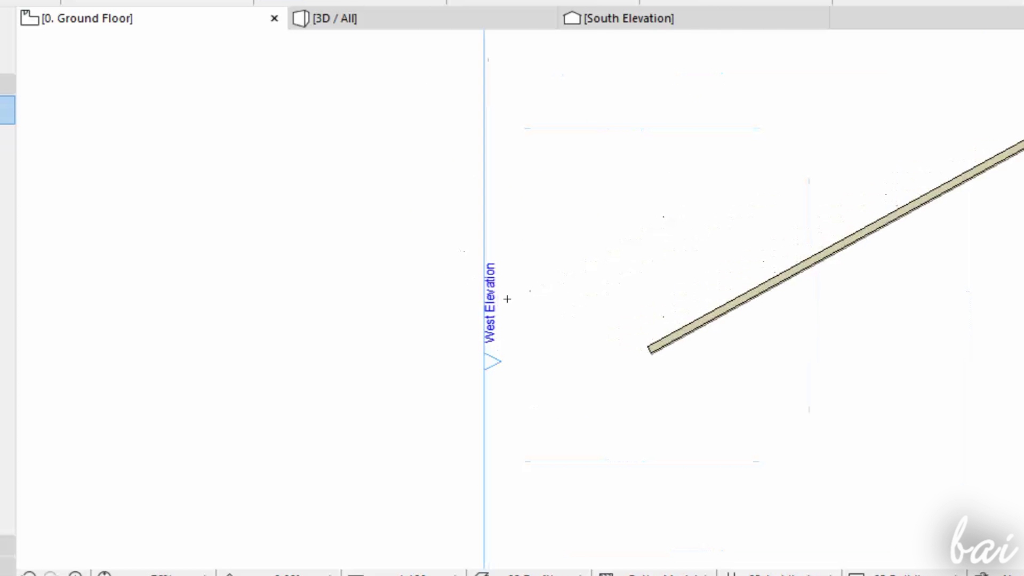
pyautogui.scroll(-5, 489, 308)
pyautogui.scroll(4, 642, 213)
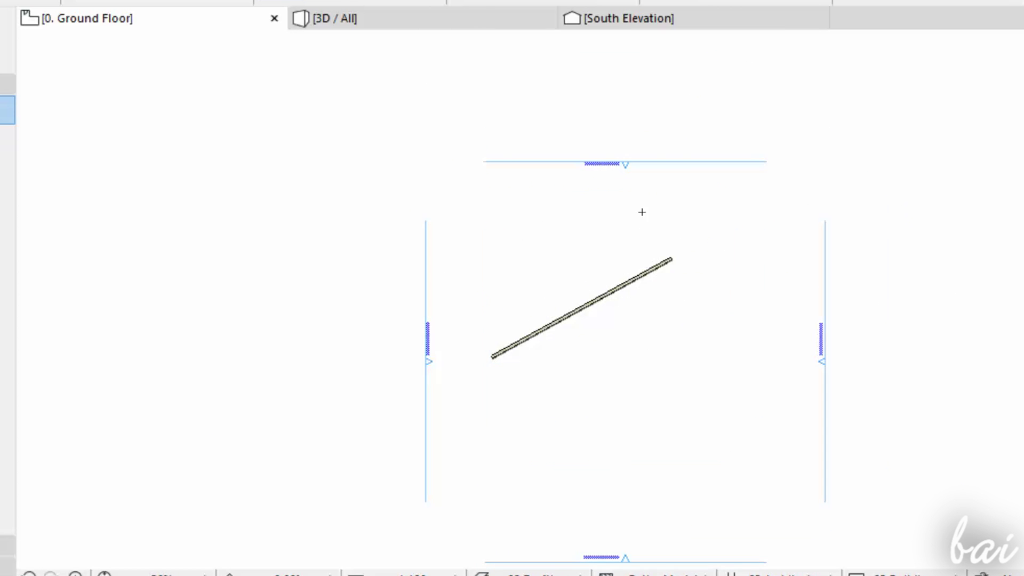
pyautogui.scroll(2, 622, 140)
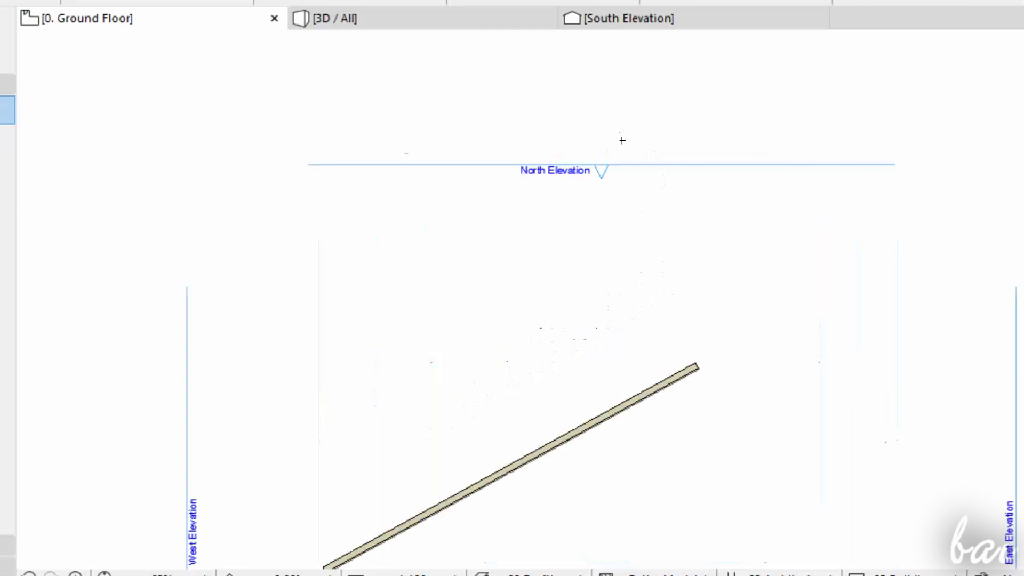
# Step: Open the North Elevation marker's view in a new tab
pyautogui.click(652, 167)
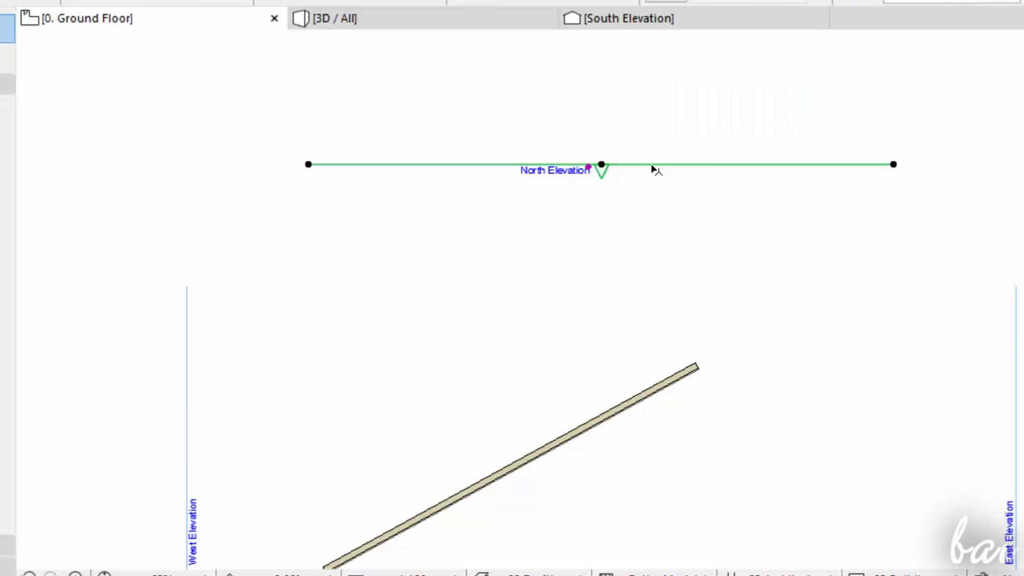
pyautogui.rightClick(652, 169)
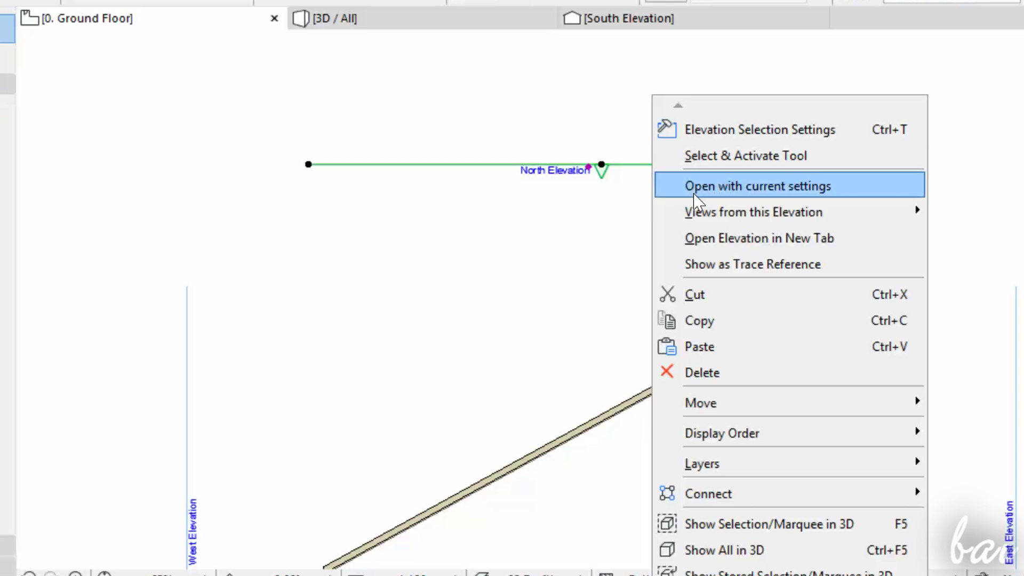
pyautogui.click(720, 241)
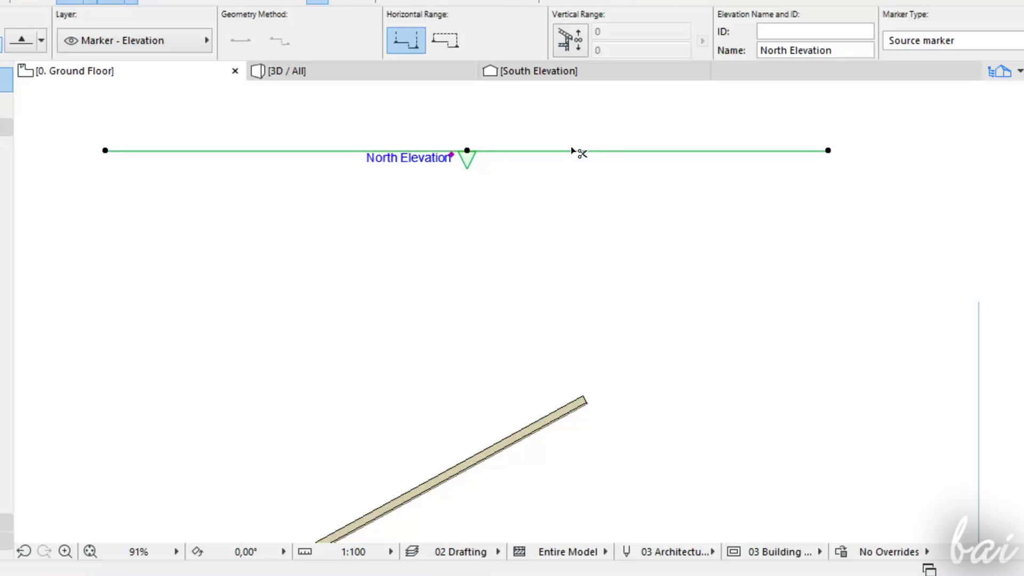
# Step: Drag a copy of the North Elevation marker to a new spot with Ctrl+D
pyautogui.hotkey('ctrl', 'd')
pyautogui.scroll(-3, 572, 154)
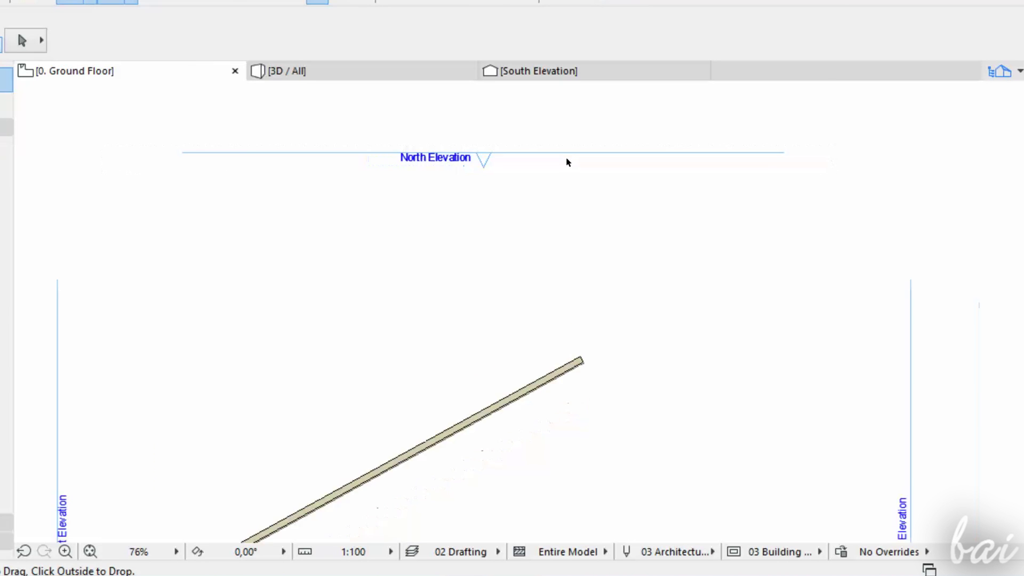
pyautogui.scroll(3, 585, 140)
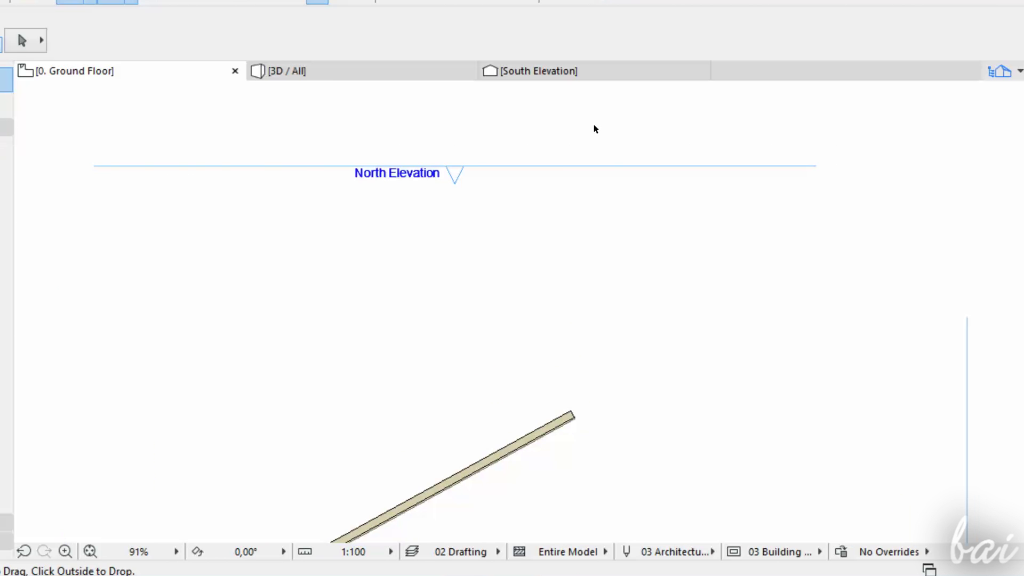
pyautogui.scroll(-1, 575, 169)
pyautogui.click(574, 170)
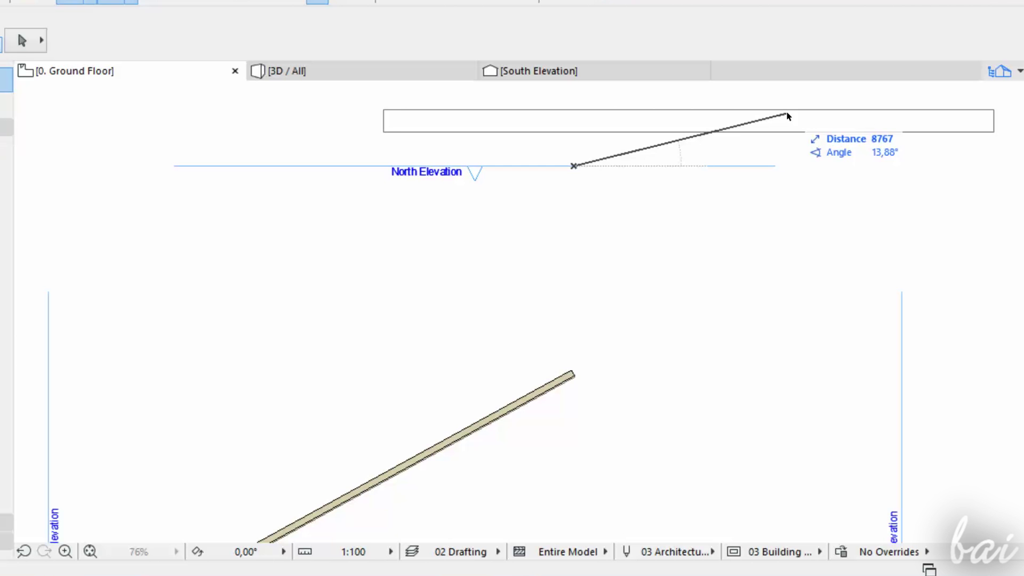
pyautogui.click(788, 116)
pyautogui.scroll(-5, 721, 187)
pyautogui.scroll(3, 859, 135)
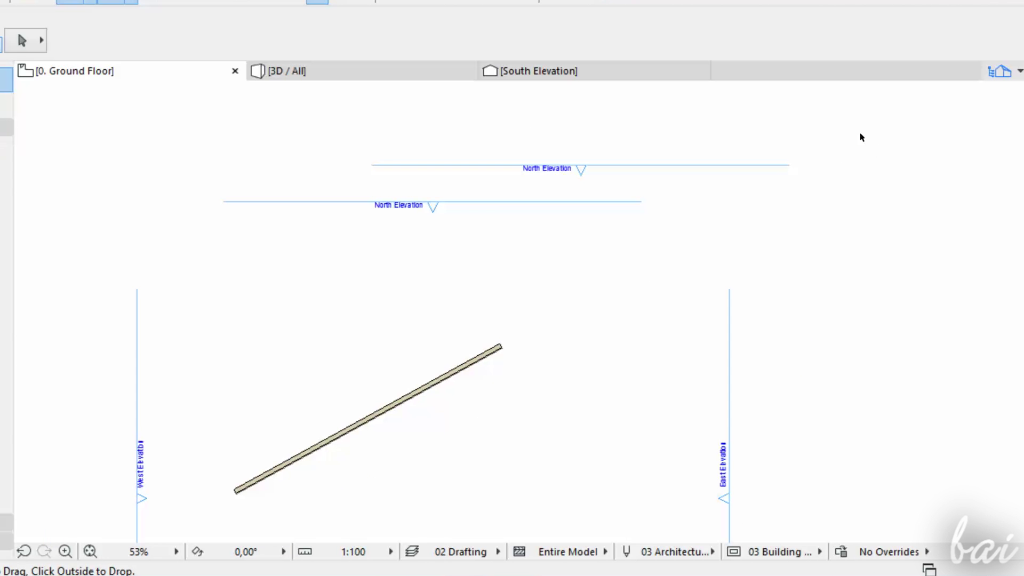
# Step: Move the upper North Elevation marker further to the right
pyautogui.click(746, 166)
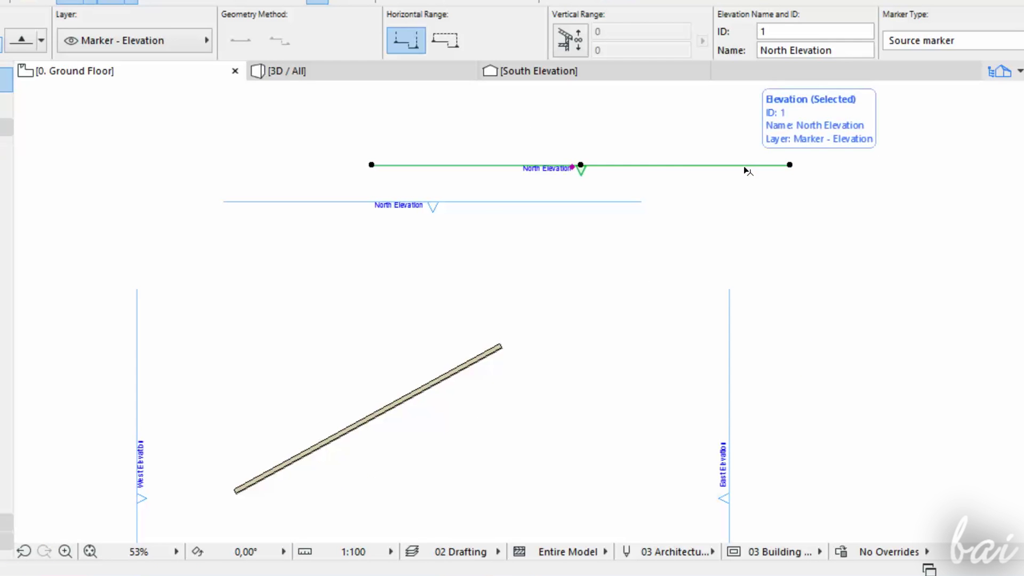
pyautogui.click(581, 165)
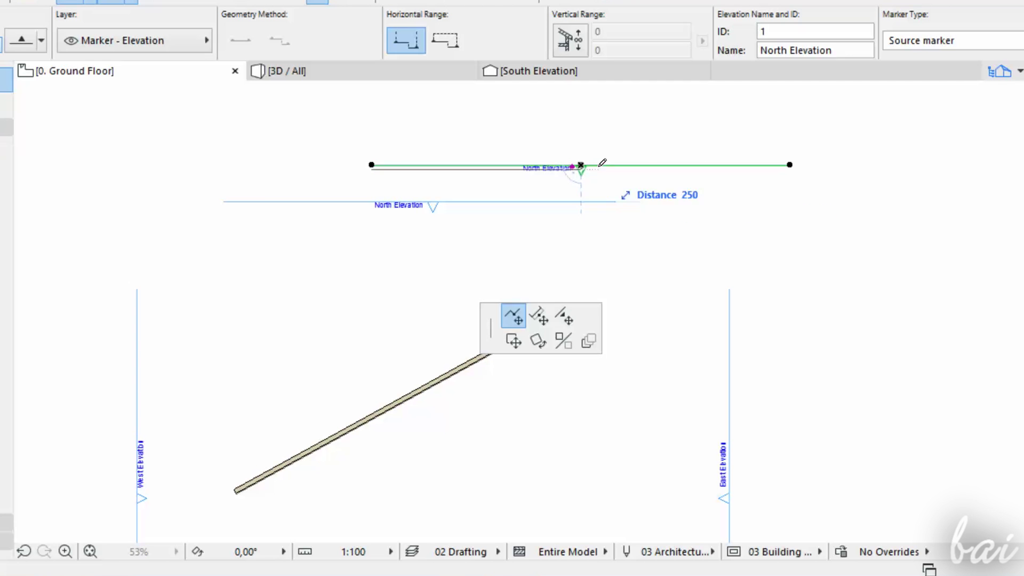
pyautogui.click(513, 342)
pyautogui.click(788, 188)
# Step: Rotate the moved marker around its node so it runs diagonally
pyautogui.click(787, 188)
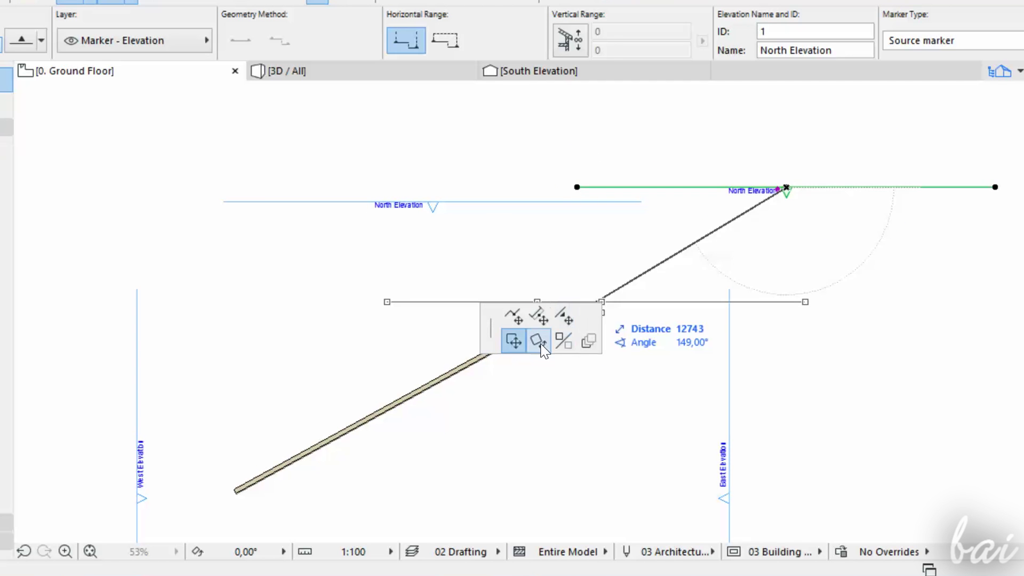
pyautogui.click(538, 341)
pyautogui.click(786, 188)
pyautogui.click(864, 116)
pyautogui.click(898, 190)
pyautogui.scroll(-2, 711, 290)
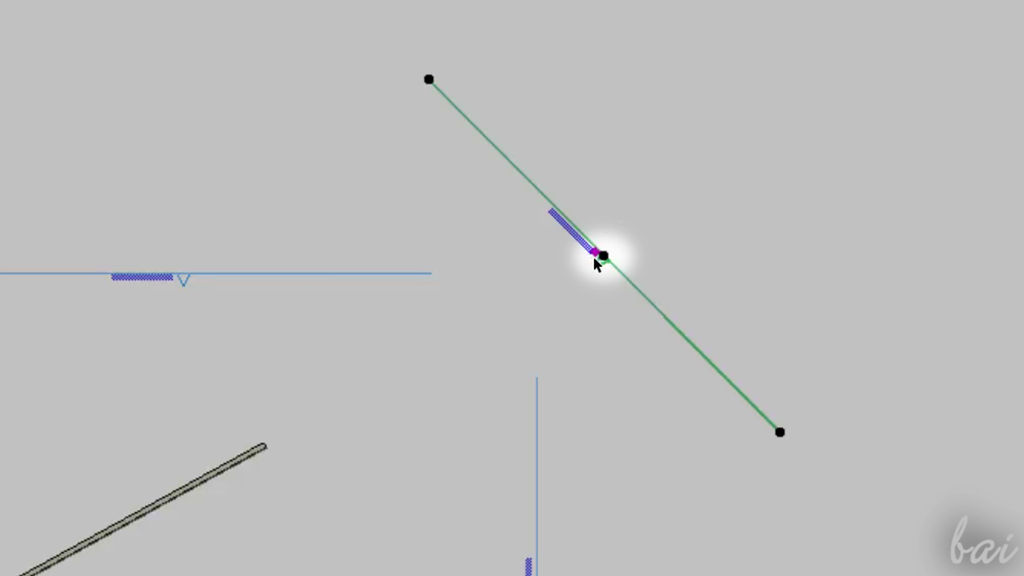
# Step: Stretch both ends of the rotated marker's line inward to narrow its range
pyautogui.rightClick(603, 256)
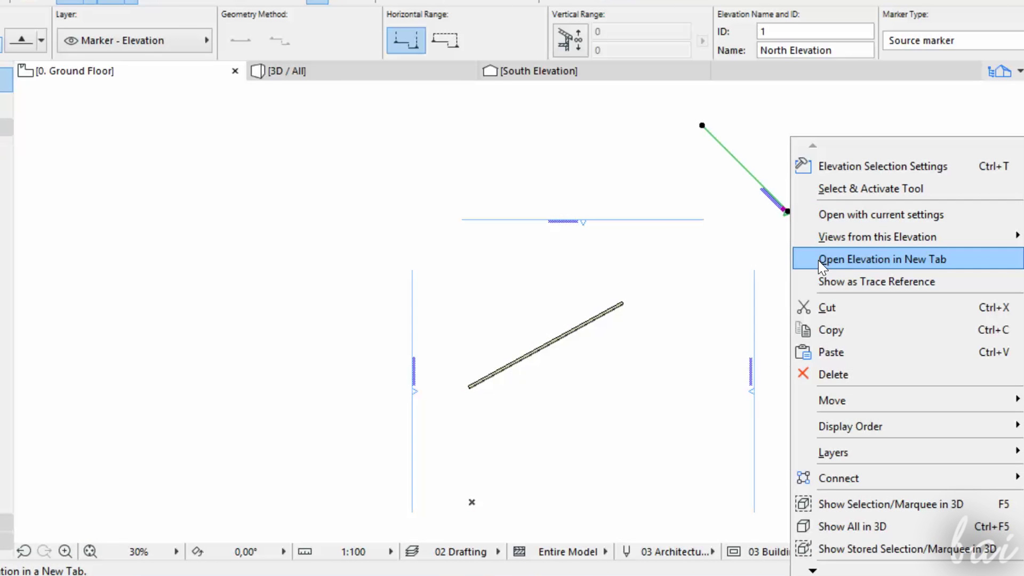
pyautogui.click(817, 260)
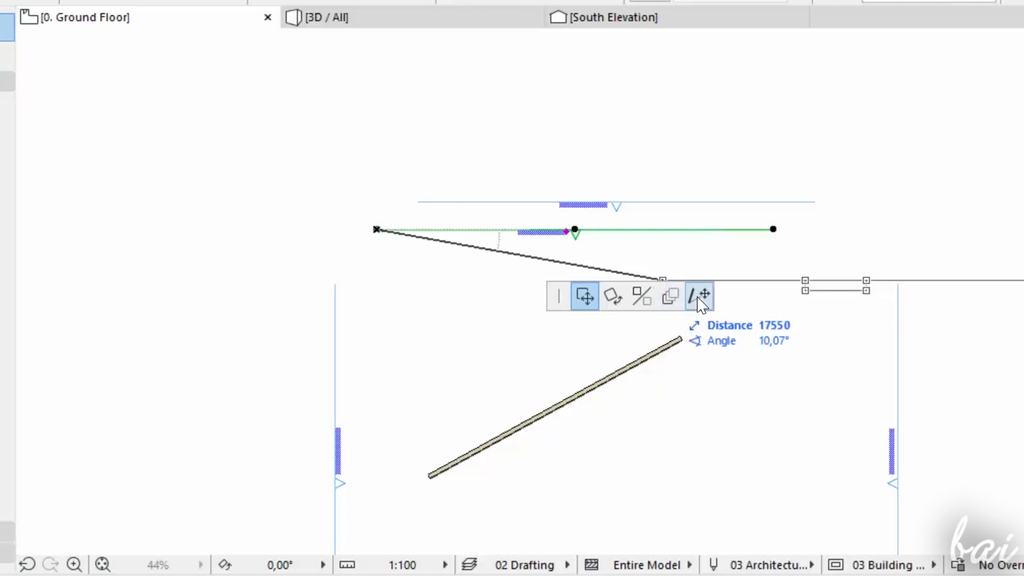
pyautogui.click(699, 299)
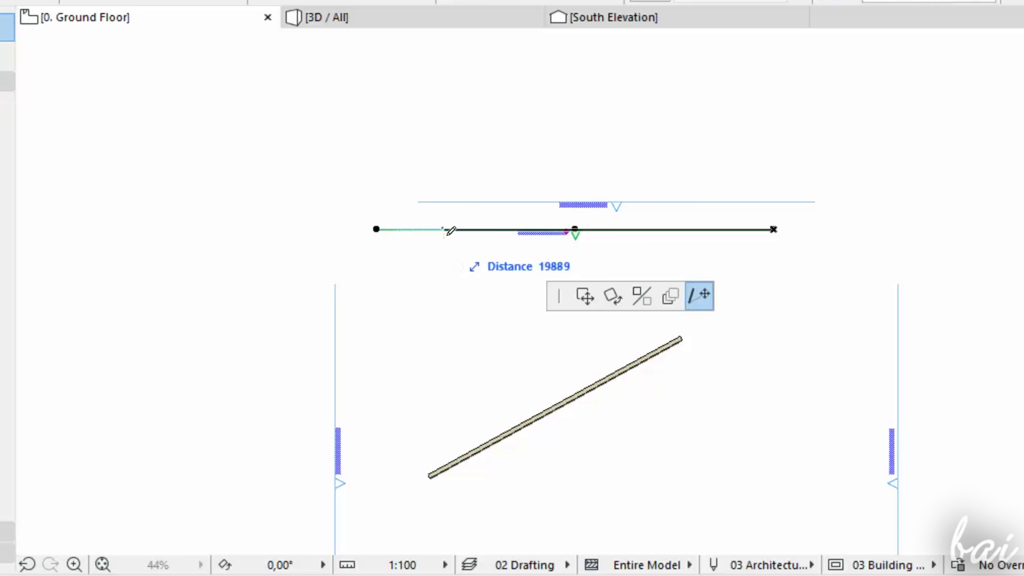
pyautogui.click(462, 229)
pyautogui.click(773, 229)
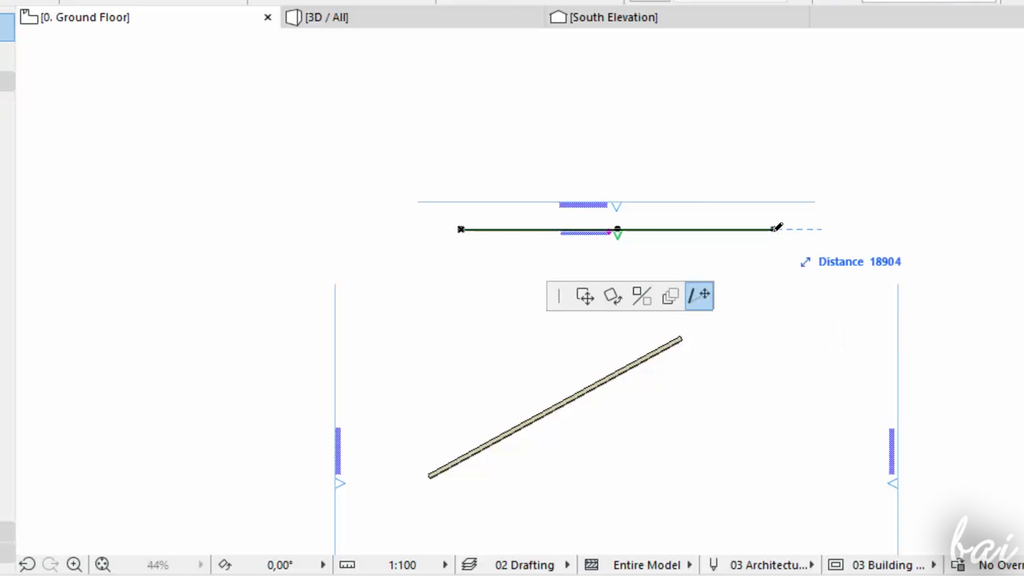
pyautogui.click(643, 254)
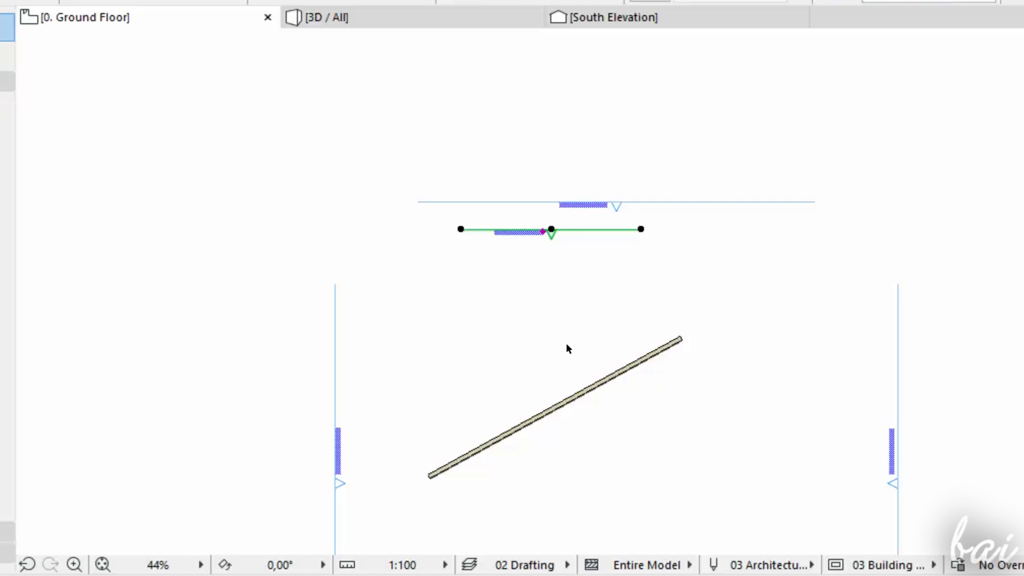
pyautogui.scroll(1, 526, 375)
# Step: Open the adjusted marker's elevation in a new tab
pyautogui.rightClick(529, 376)
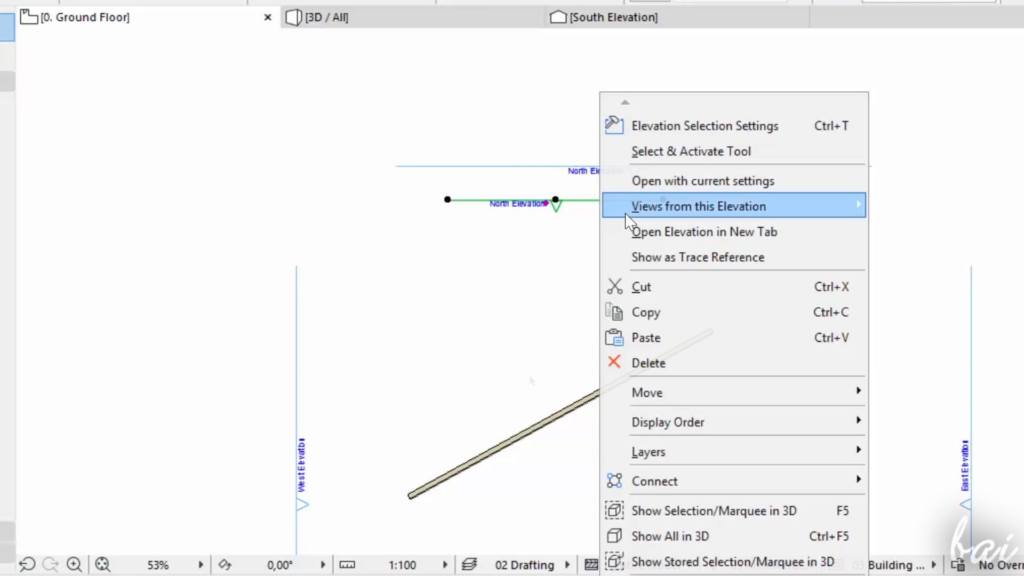
pyautogui.click(667, 235)
pyautogui.scroll(2, 223, 421)
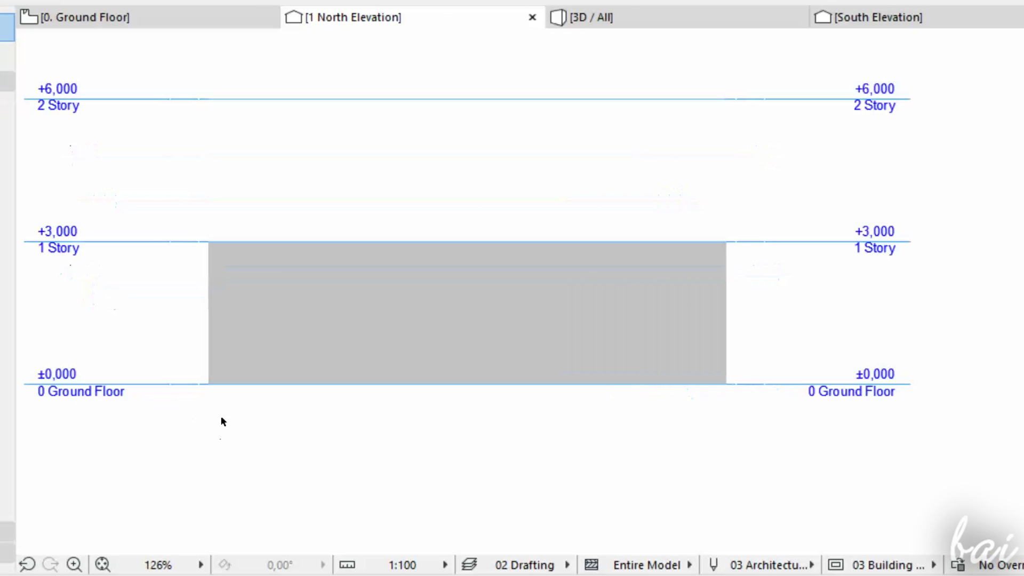
# Step: Close the 1 North Elevation view with Ctrl+W
pyautogui.hotkey('ctrl', 'w')
pyautogui.scroll(1, 715, 343)
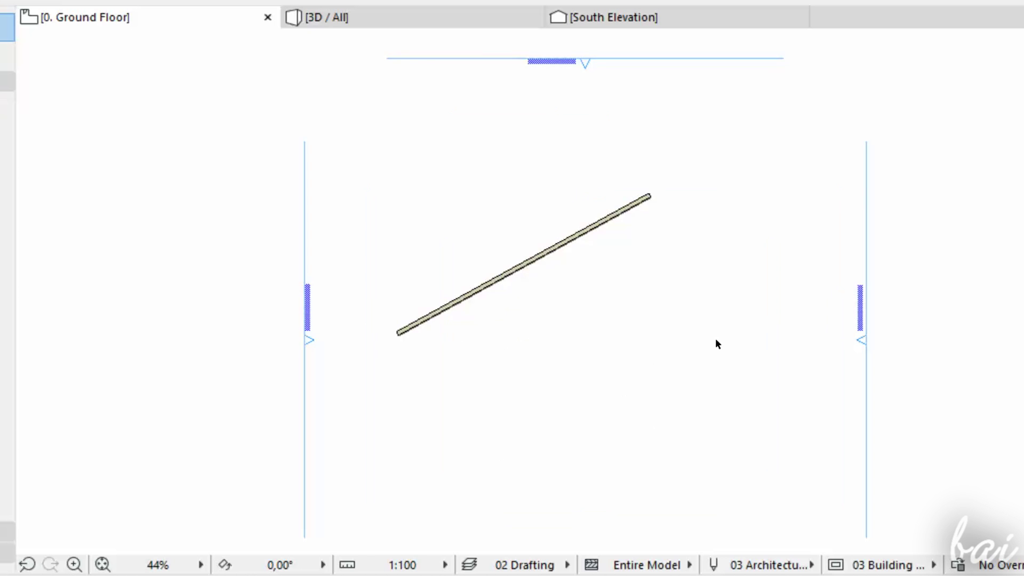
pyautogui.scroll(-2, 713, 336)
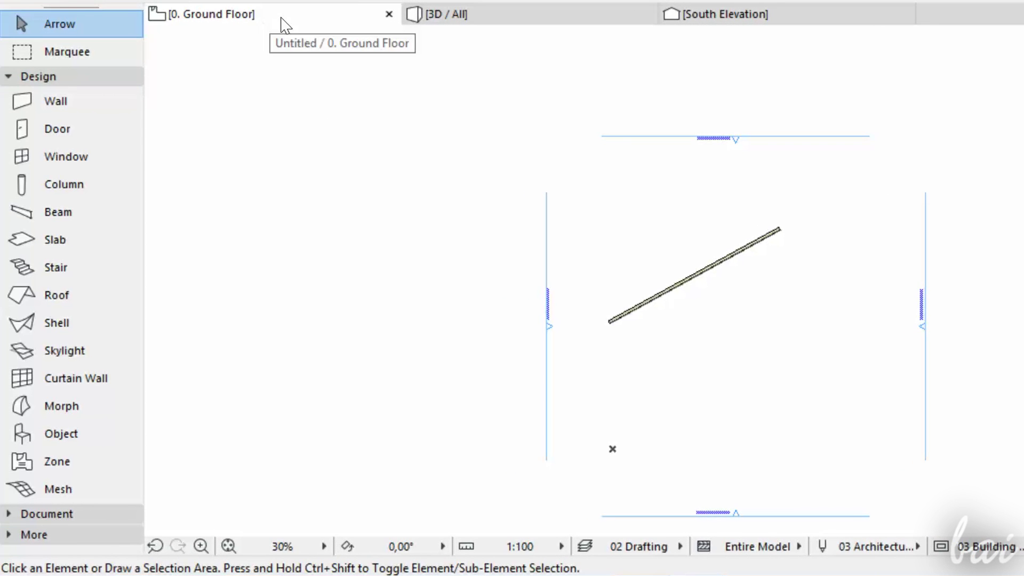
# Step: Draw a near-full arc to the right of the wall with the Arc/Circle tool
pyautogui.click(85, 76)
pyautogui.click(12, 97)
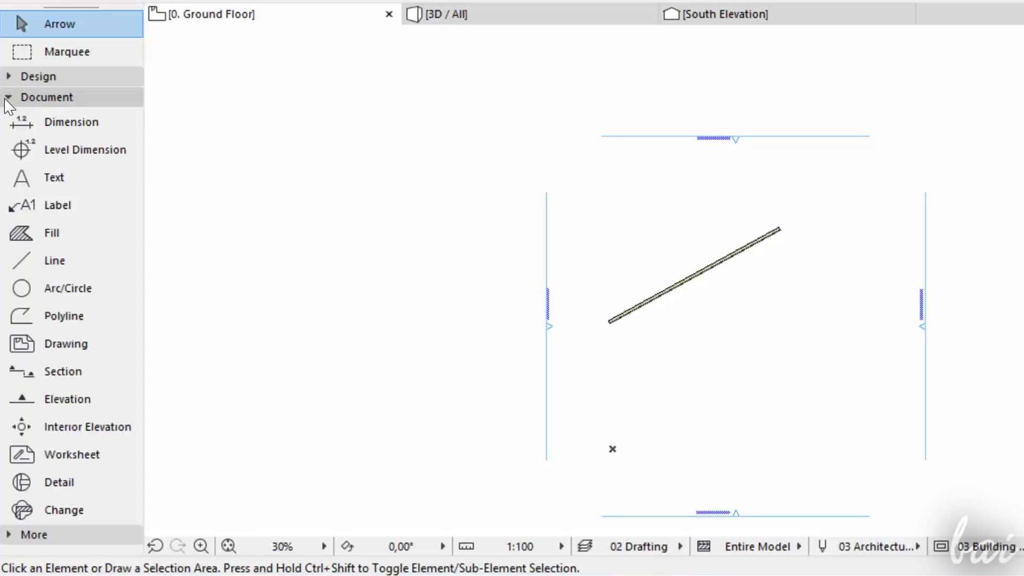
pyautogui.click(69, 288)
pyautogui.scroll(3, 809, 323)
pyautogui.click(744, 332)
pyautogui.click(797, 279)
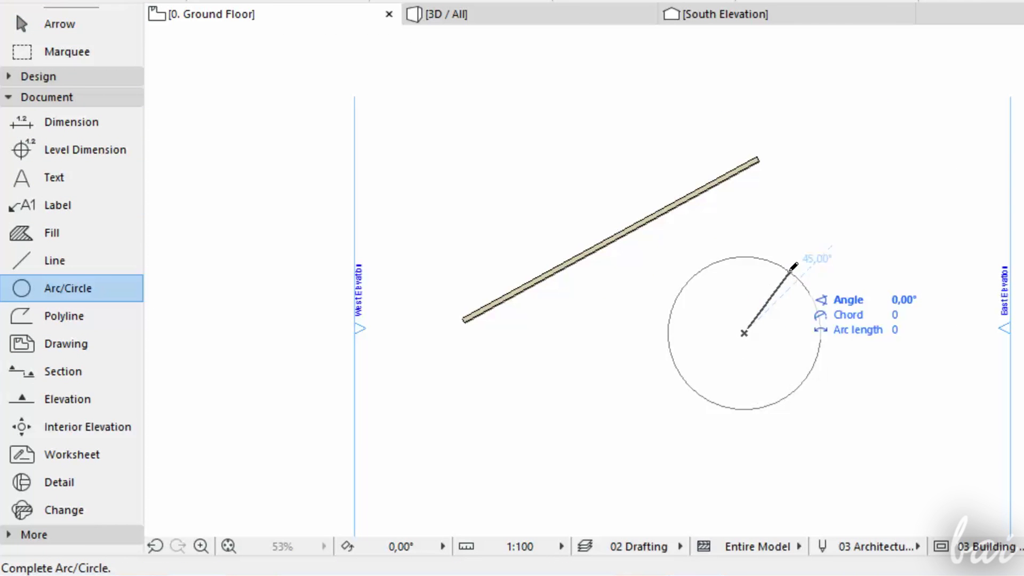
pyautogui.click(760, 260)
pyautogui.scroll(3, 796, 256)
pyautogui.scroll(-4, 796, 256)
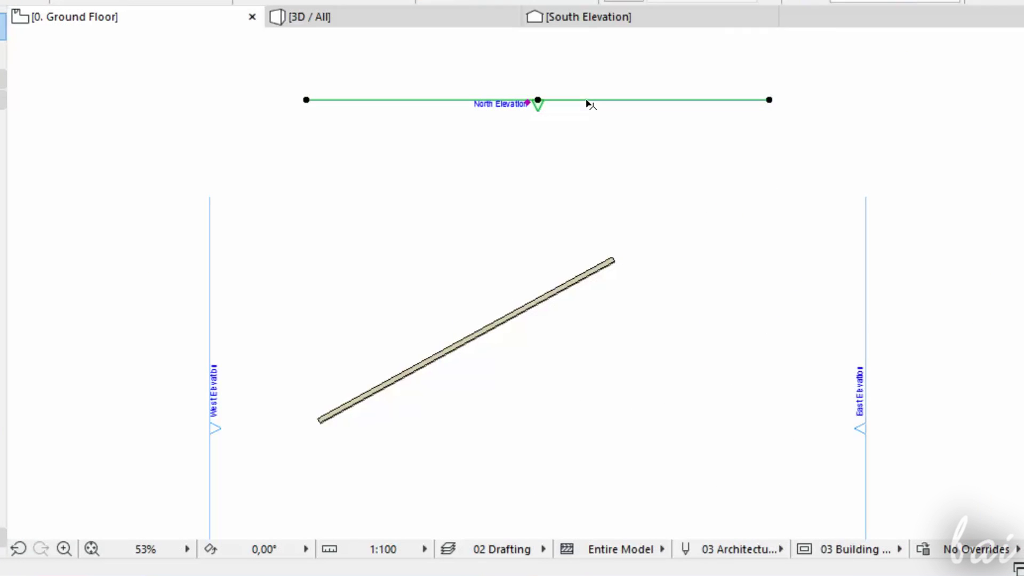
# Step: Open the North Elevation marker's view in a new tab and zoom in
pyautogui.rightClick(588, 101)
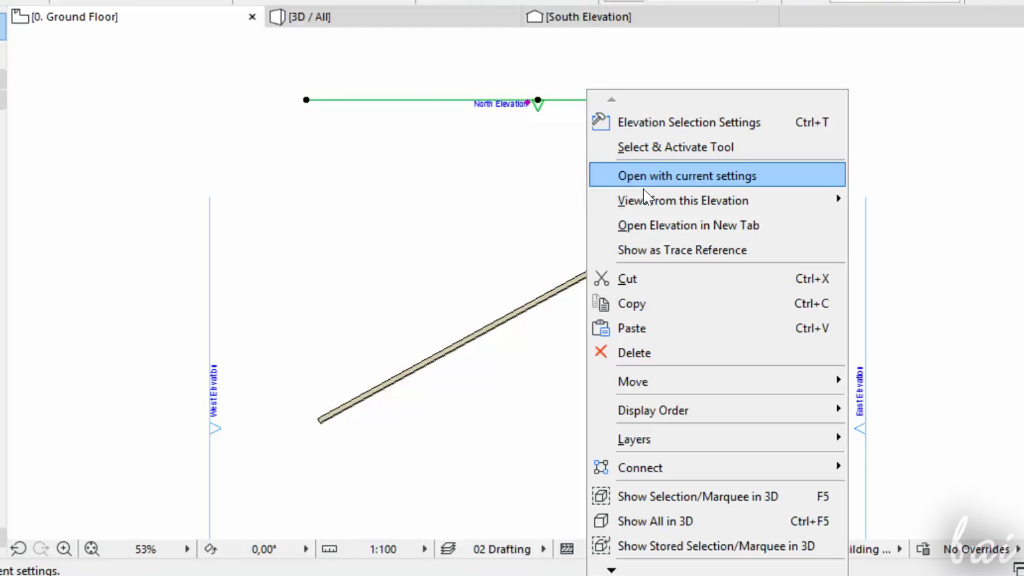
pyautogui.click(651, 226)
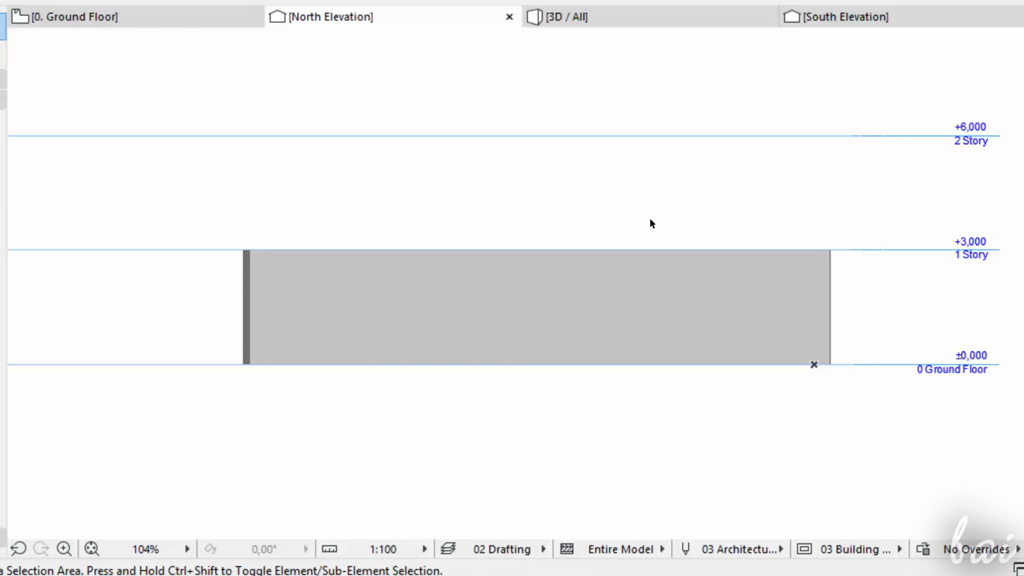
pyautogui.scroll(-4, 565, 214)
pyautogui.scroll(2, 525, 142)
pyautogui.scroll(2, 865, 346)
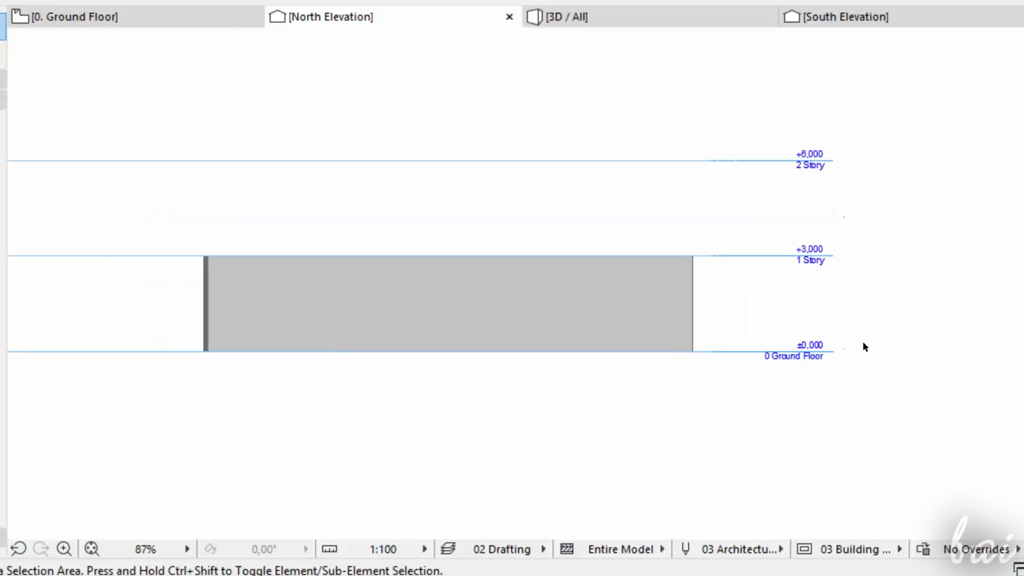
pyautogui.scroll(1, 728, 263)
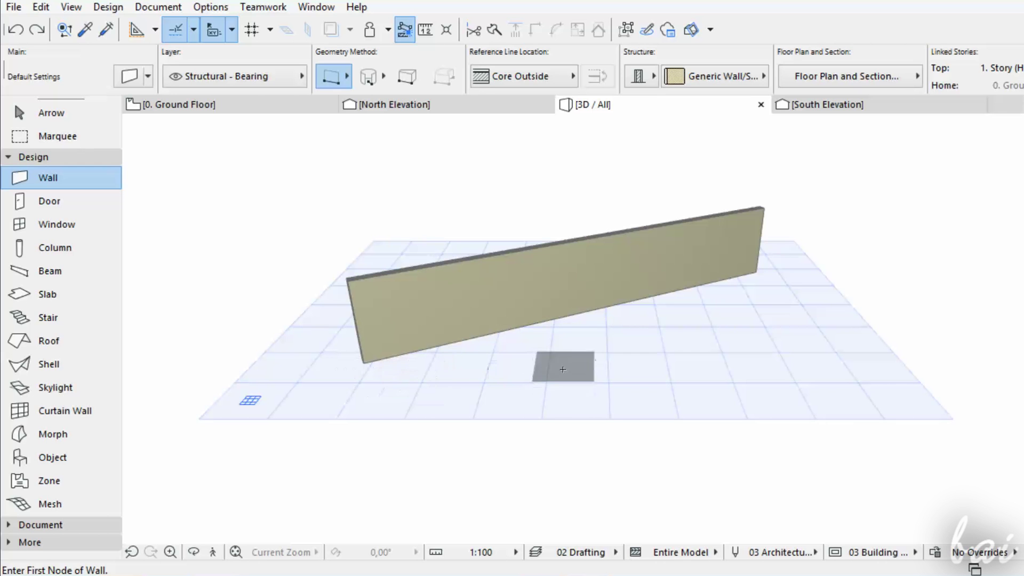
# Step: Draw a second wall on the grid and switch to the South Elevation
pyautogui.click(560, 374)
pyautogui.click(676, 343)
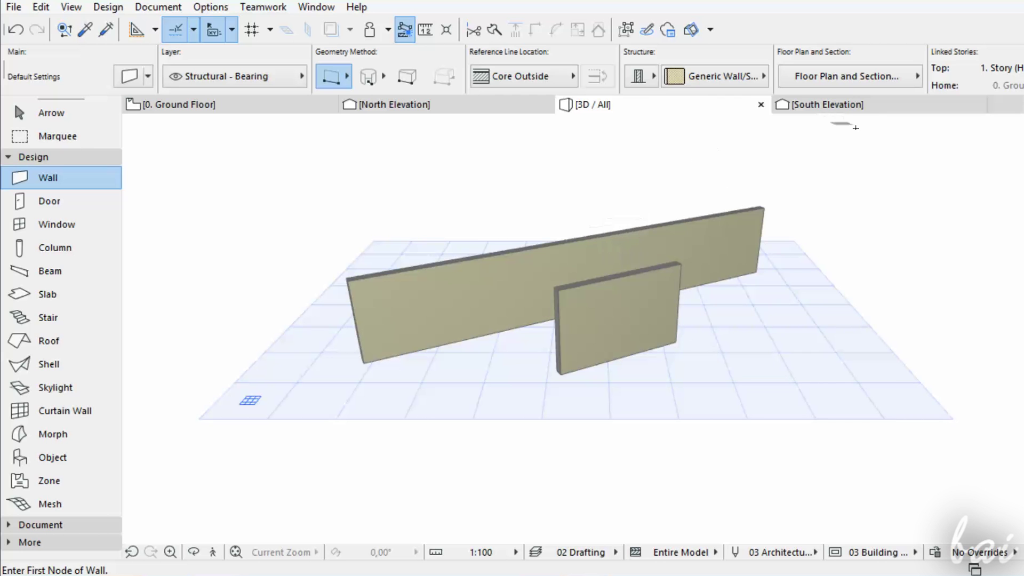
pyautogui.click(881, 114)
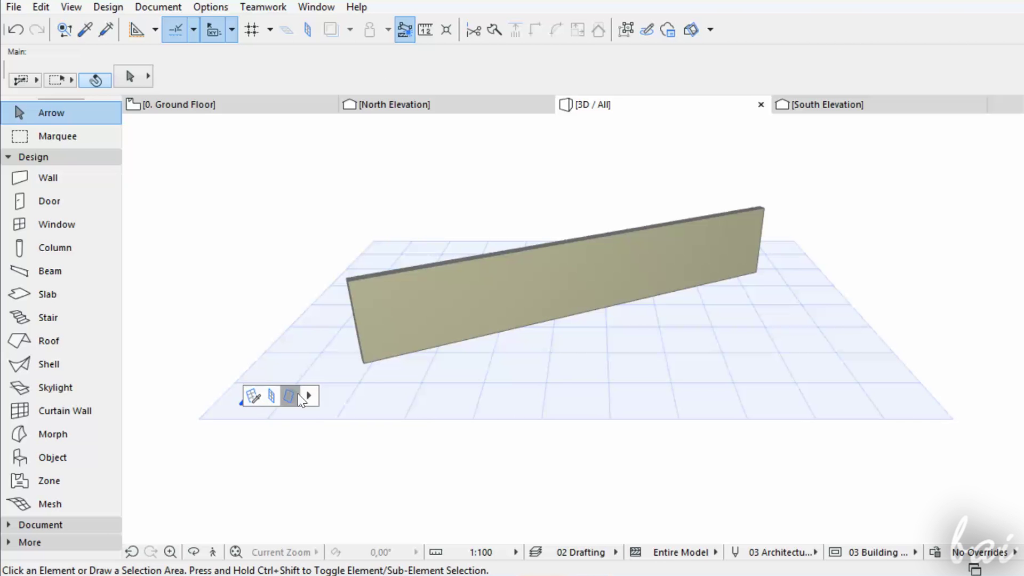
# Step: Snap the 3D editing plane to the 1. Story level
pyautogui.click(311, 396)
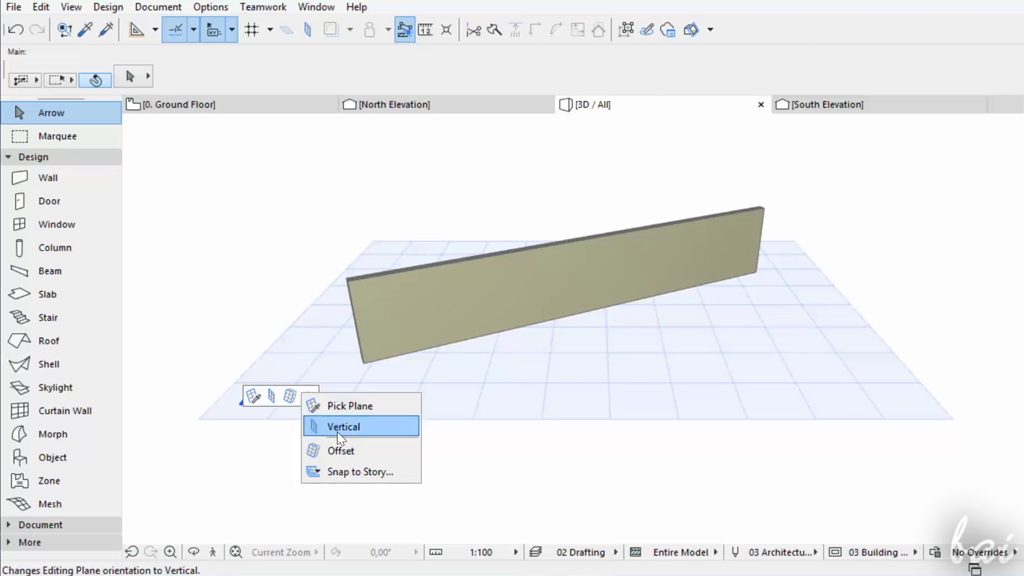
pyautogui.click(352, 472)
pyautogui.click(465, 154)
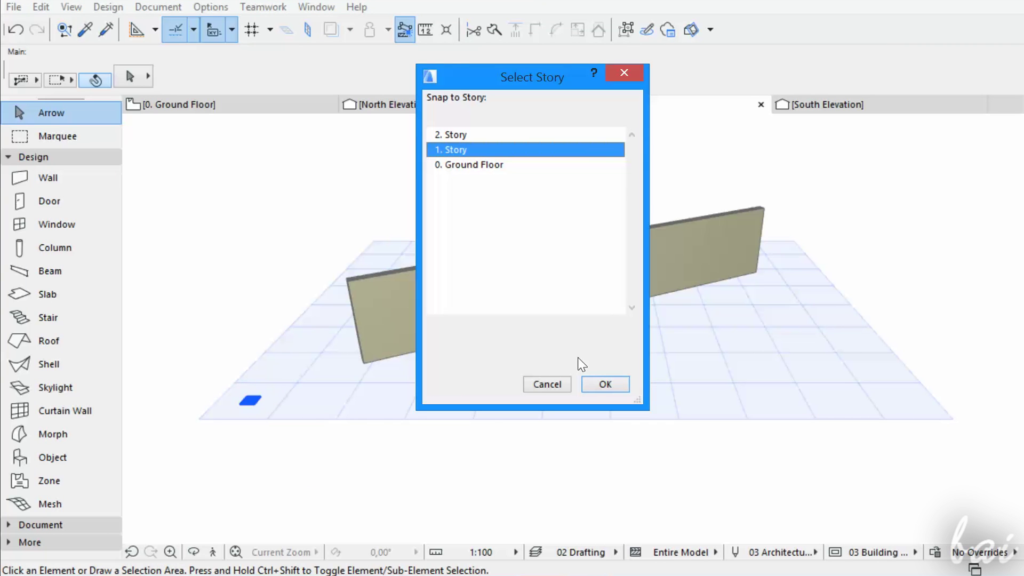
pyautogui.click(601, 384)
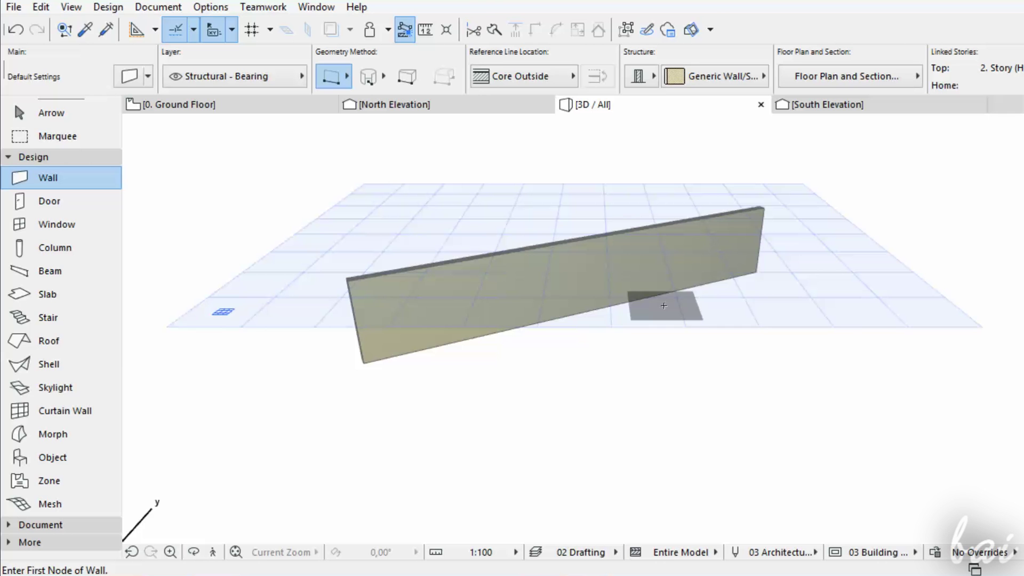
# Step: Draw a new wall on the 1. Story plane and check it in the South Elevation
pyautogui.click(663, 304)
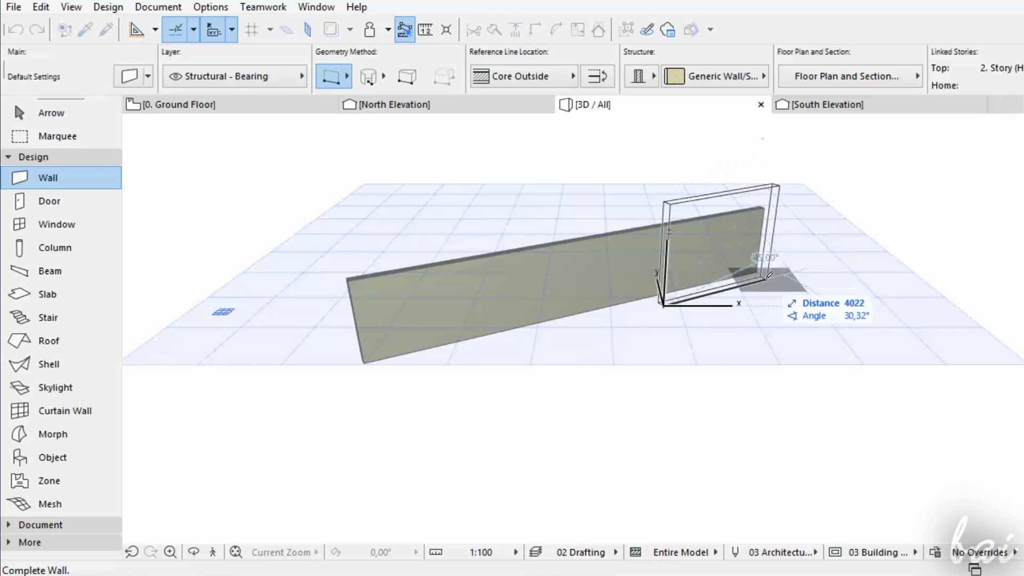
pyautogui.click(766, 277)
pyautogui.hotkey('ctrl', 'Tab')
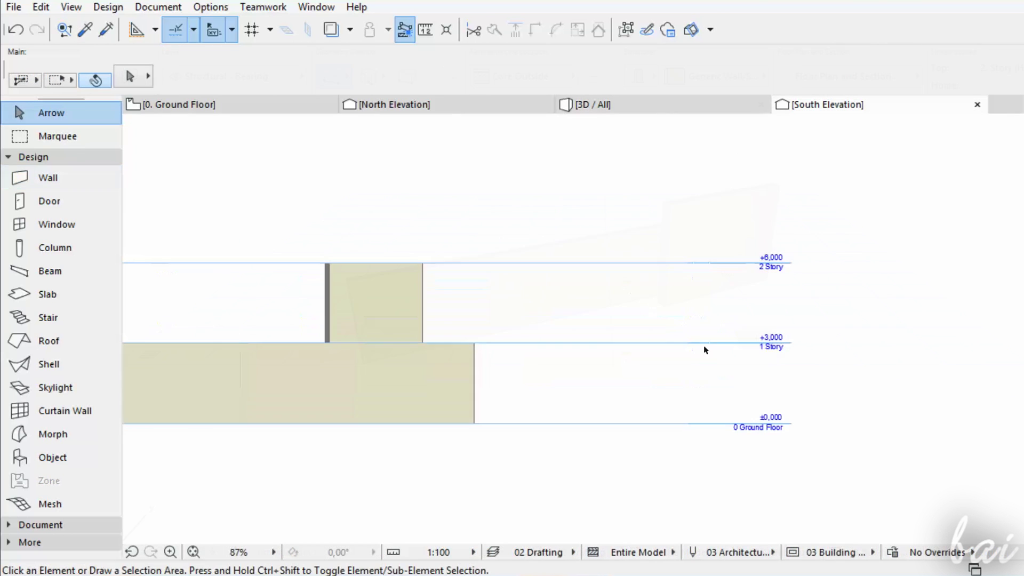
pyautogui.scroll(1, 507, 406)
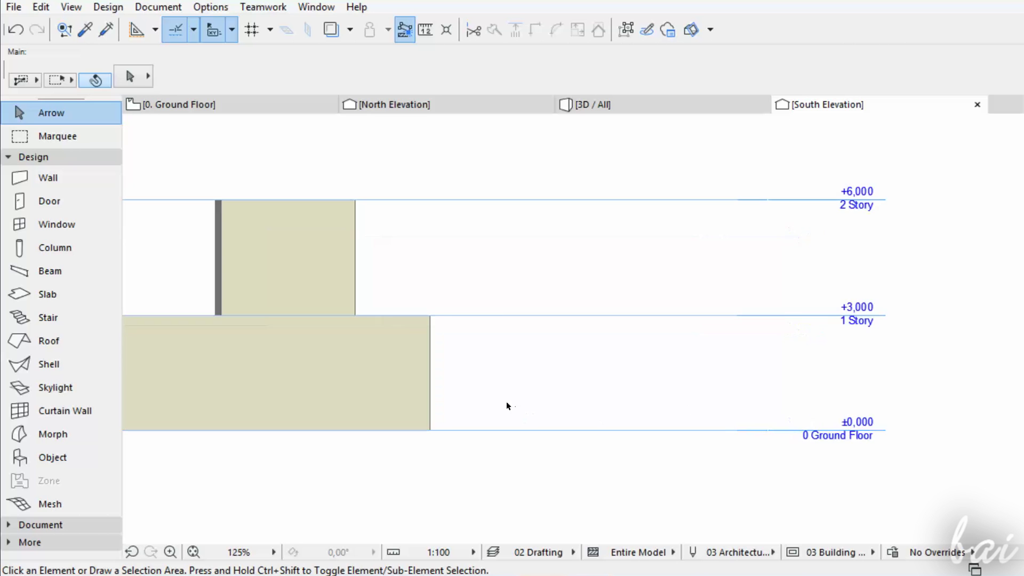
# Step: Drag the 1 Story level line in Edit Story Levels, moving levels above with it
pyautogui.rightClick(780, 317)
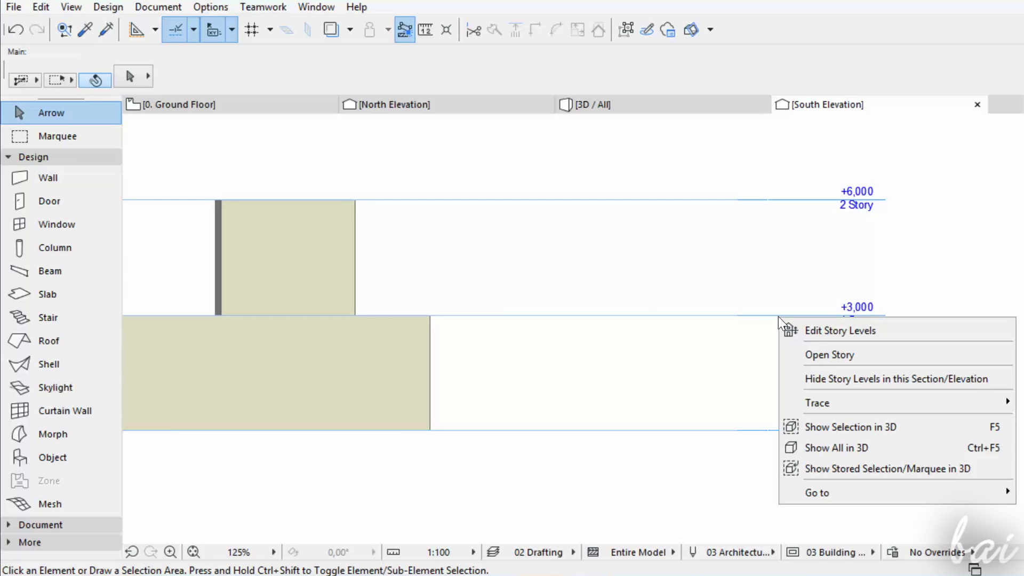
pyautogui.click(824, 339)
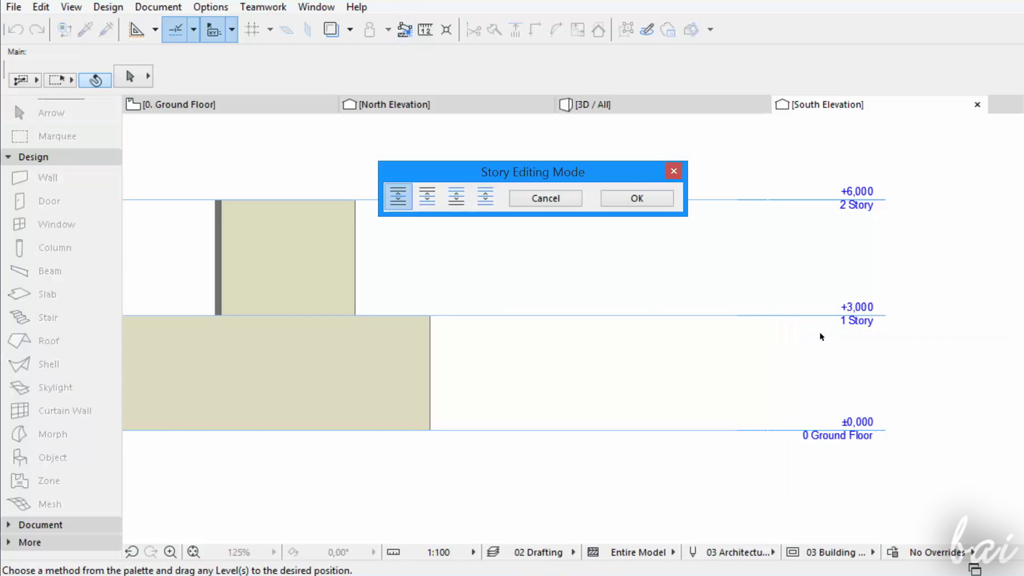
pyautogui.click(771, 319)
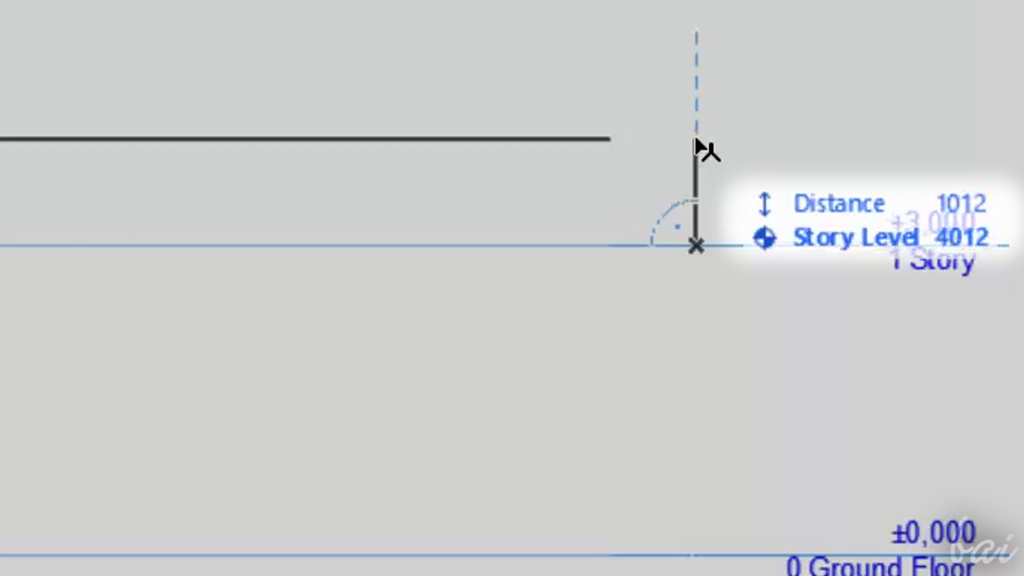
pyautogui.click(694, 141)
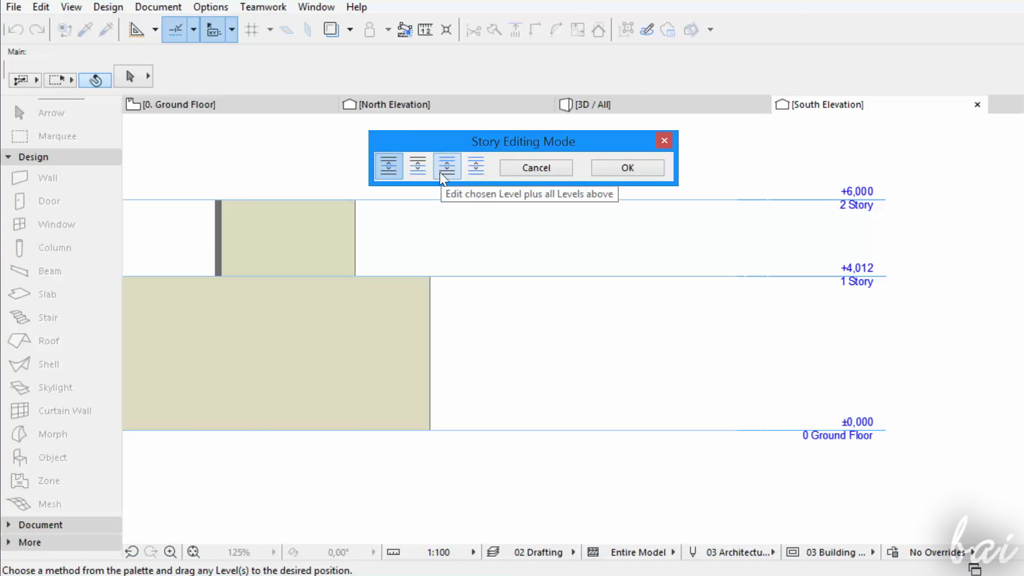
pyautogui.click(442, 177)
pyautogui.click(715, 276)
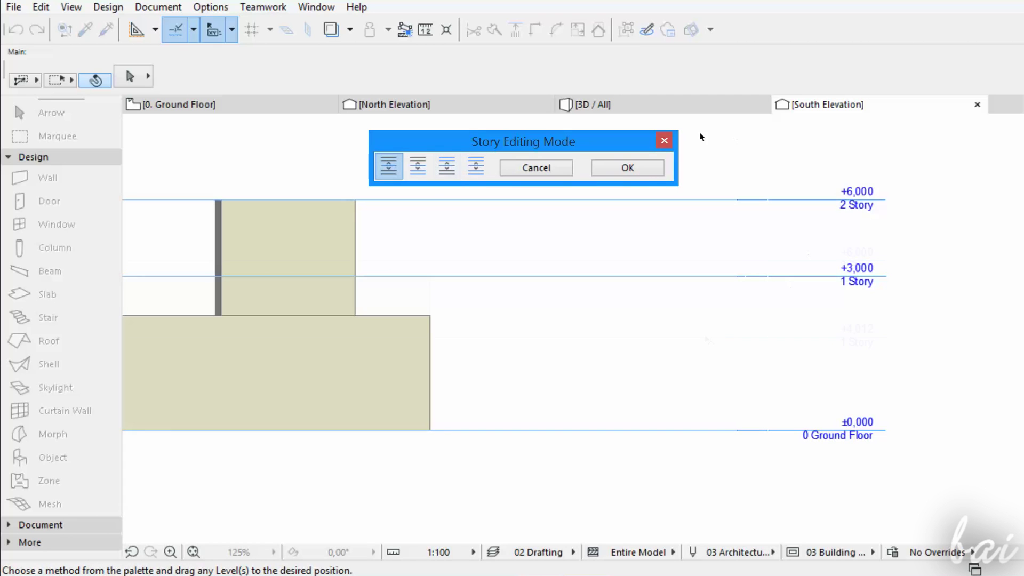
pyautogui.click(629, 170)
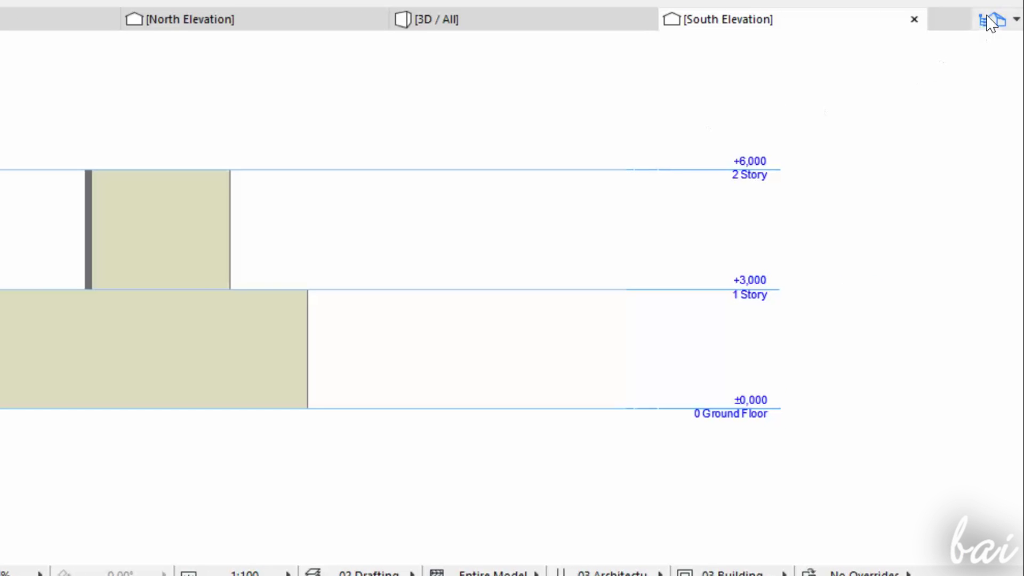
# Step: Open the East Elevation view from the Navigator project tree
pyautogui.click(995, 22)
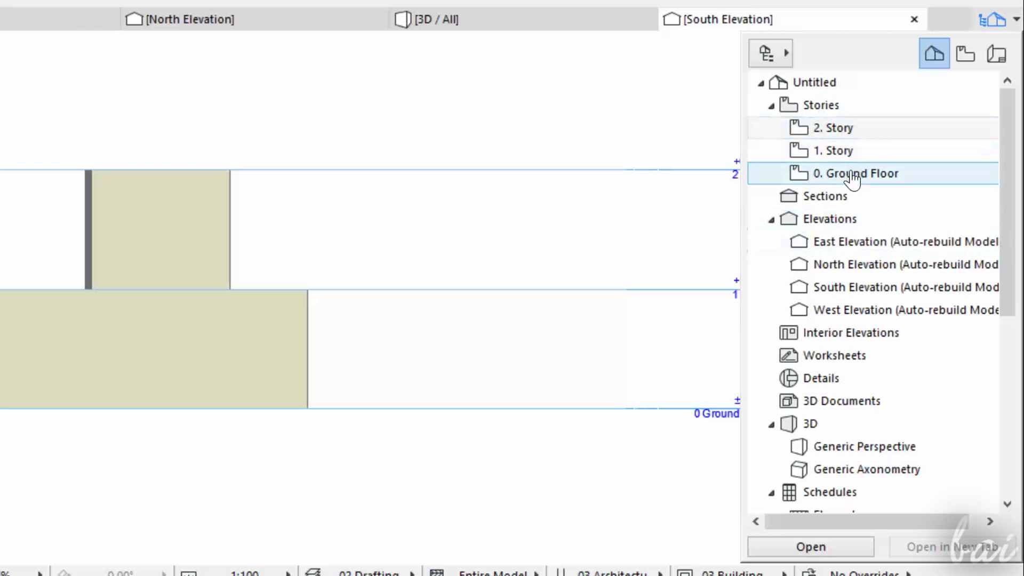
pyautogui.scroll(-2, 992, 267)
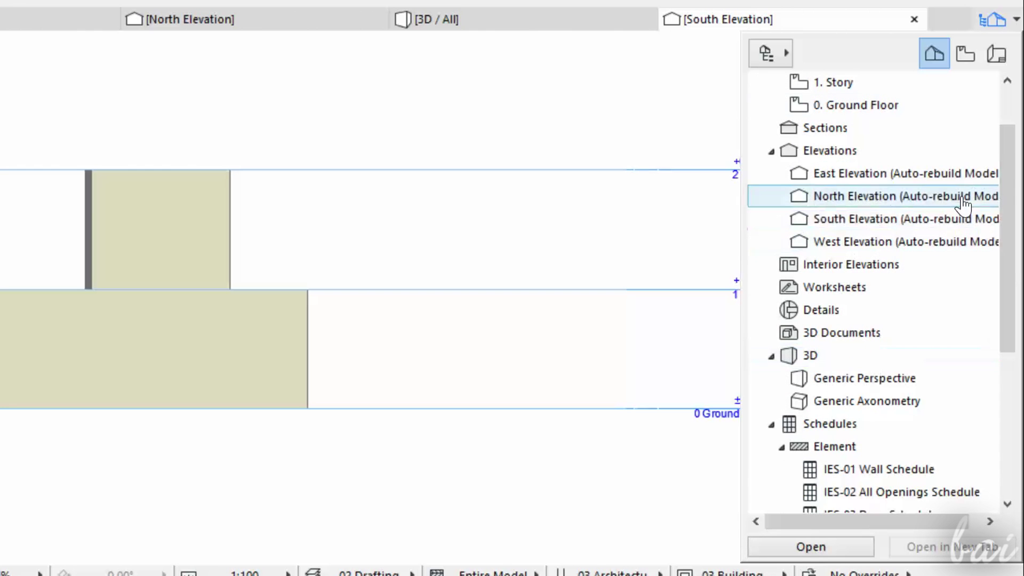
pyautogui.doubleClick(878, 176)
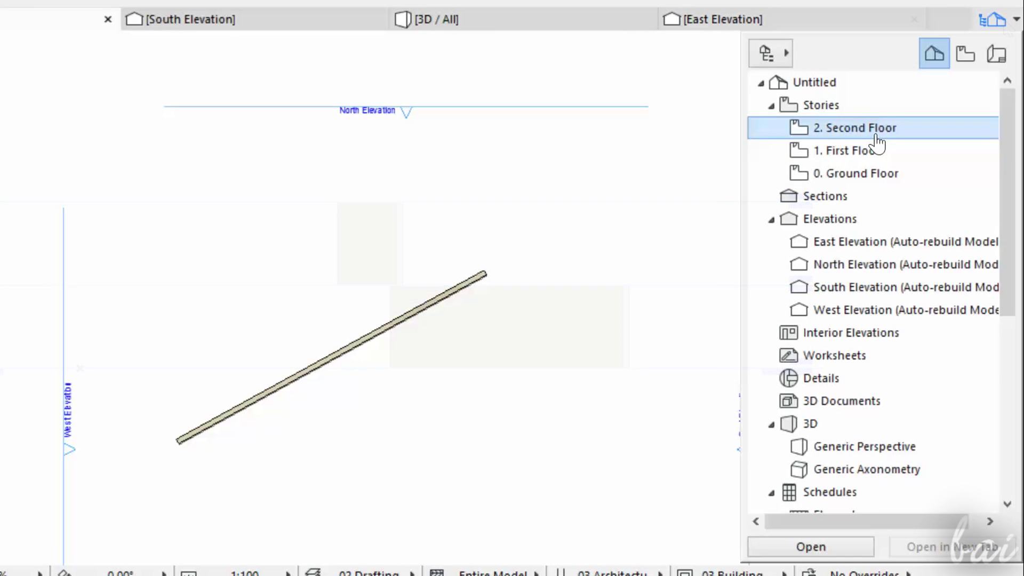
# Step: Create a Third Floor story above Second Floor and rename the 1. Story
pyautogui.rightClick(858, 133)
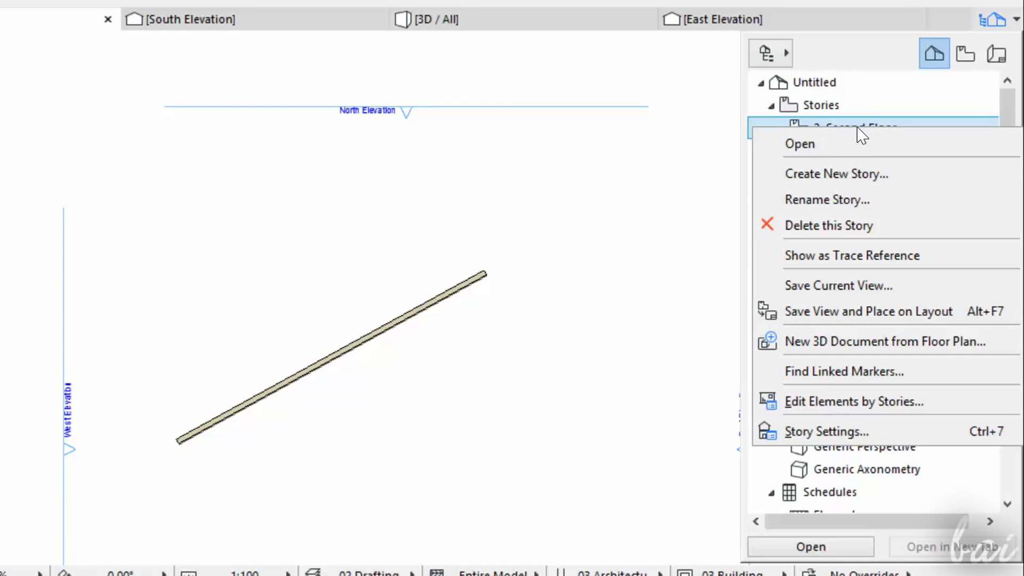
pyautogui.click(859, 176)
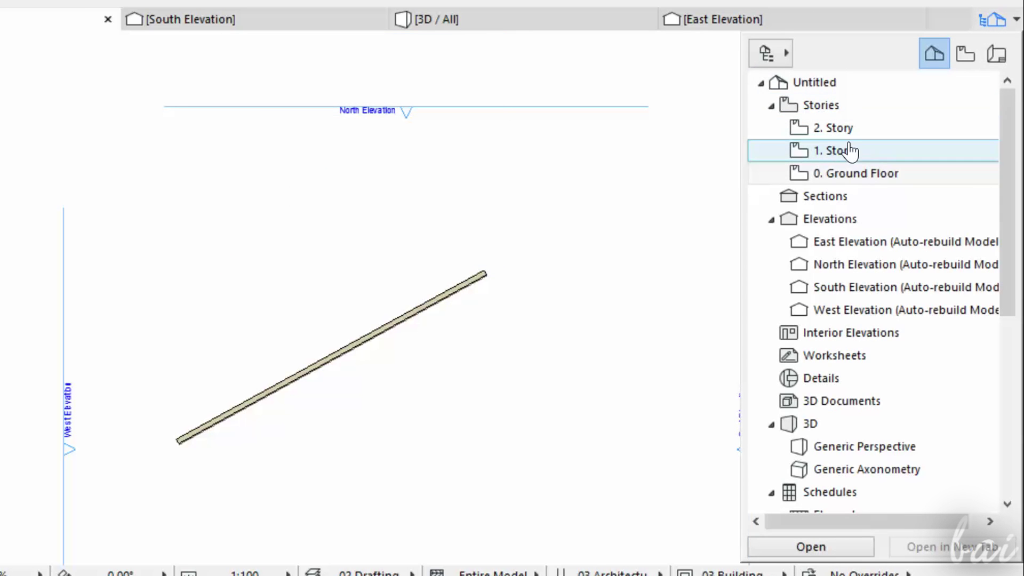
pyautogui.click(847, 155)
pyautogui.rightClick(846, 156)
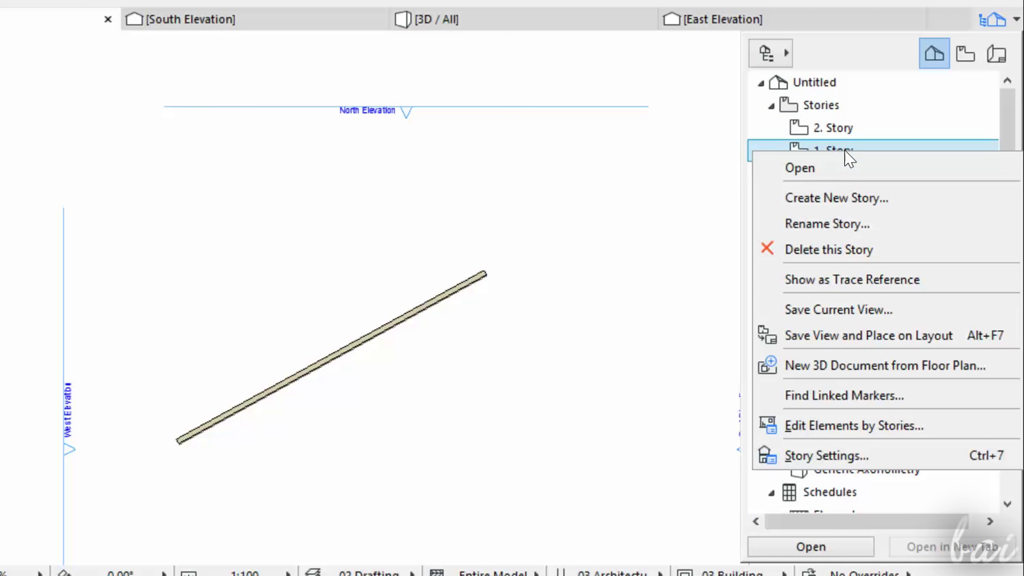
pyautogui.click(845, 223)
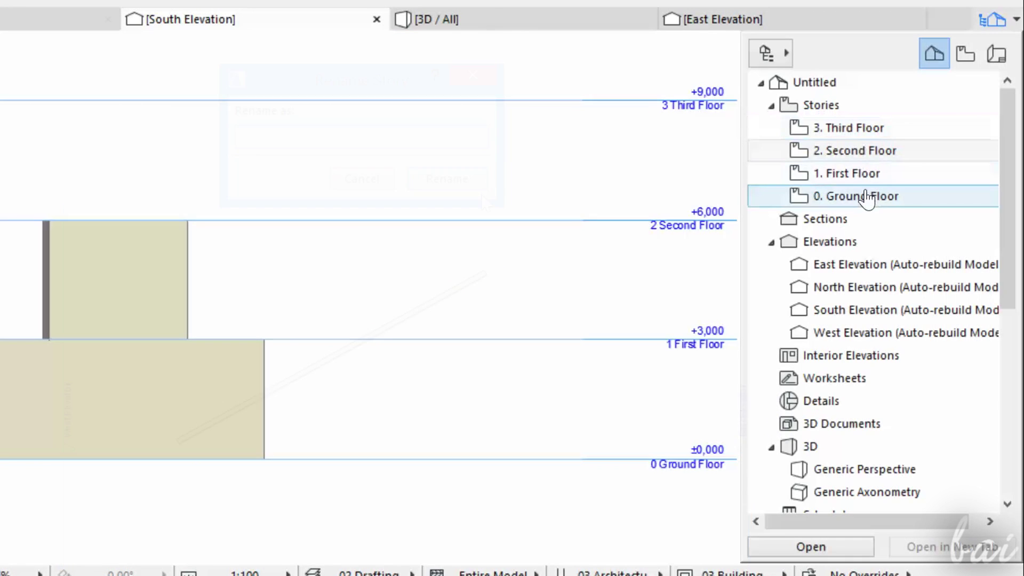
# Step: Review all four stories in Story Settings, then orbit around both walls
pyautogui.rightClick(836, 128)
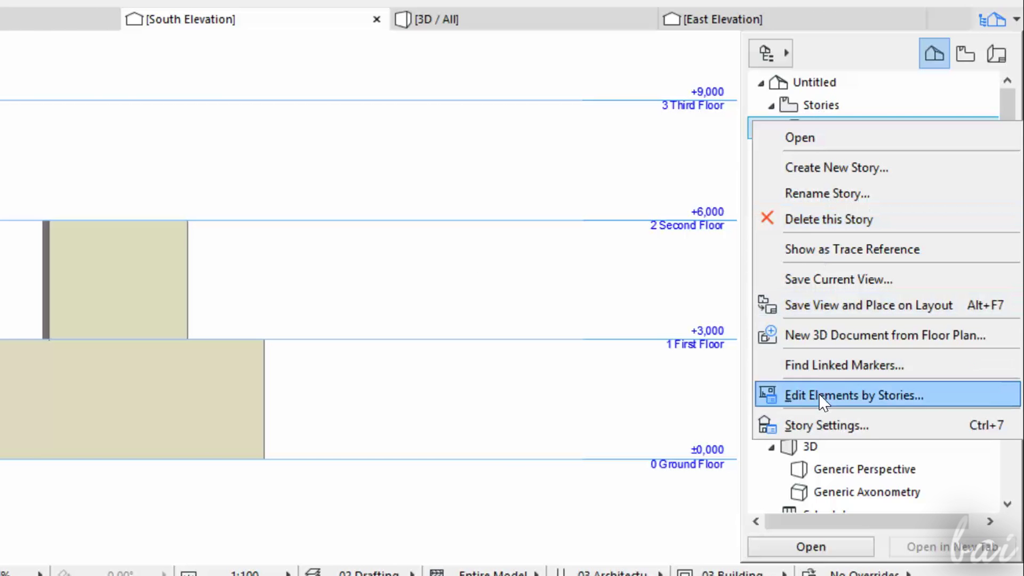
pyautogui.click(833, 426)
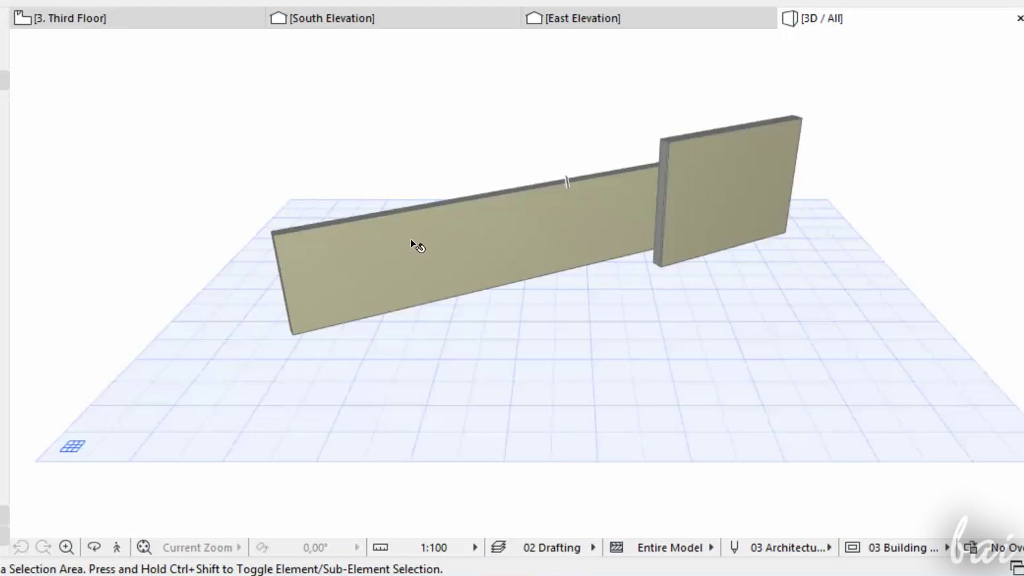
pyautogui.keyDown('shift'); pyautogui.moveTo(414, 242); pyautogui.dragTo(446, 288, button='middle'); pyautogui.keyUp('shift')
pyautogui.scroll(5, 636, 257)
pyautogui.keyDown('shift'); pyautogui.moveTo(637, 257); pyautogui.dragTo(562, 258, button='middle'); pyautogui.keyUp('shift')
pyautogui.scroll(-5, 564, 258)
pyautogui.scroll(5, 565, 260)
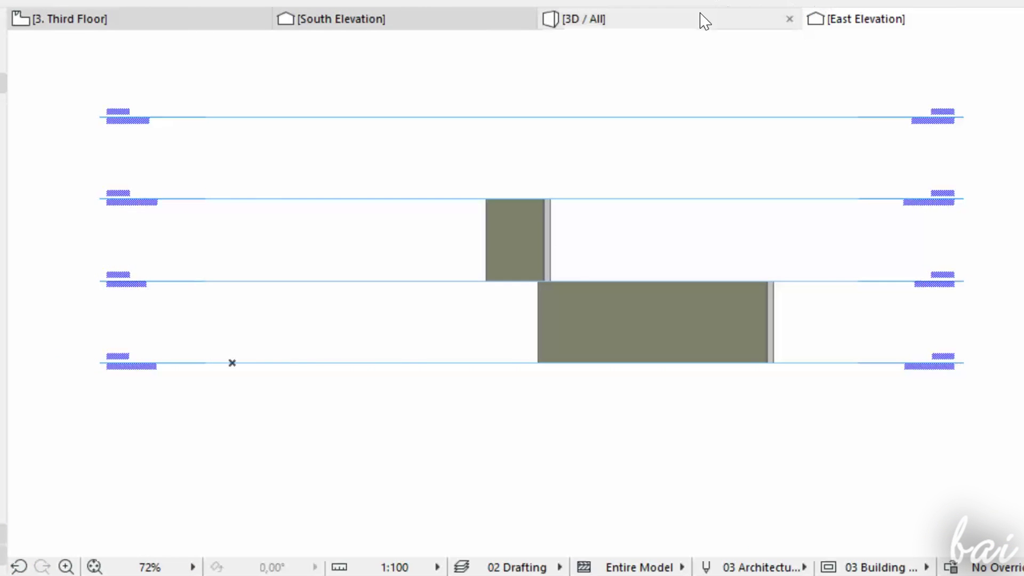
# Step: Open the Generic Perspective 3D view from the project tree
pyautogui.click(643, 28)
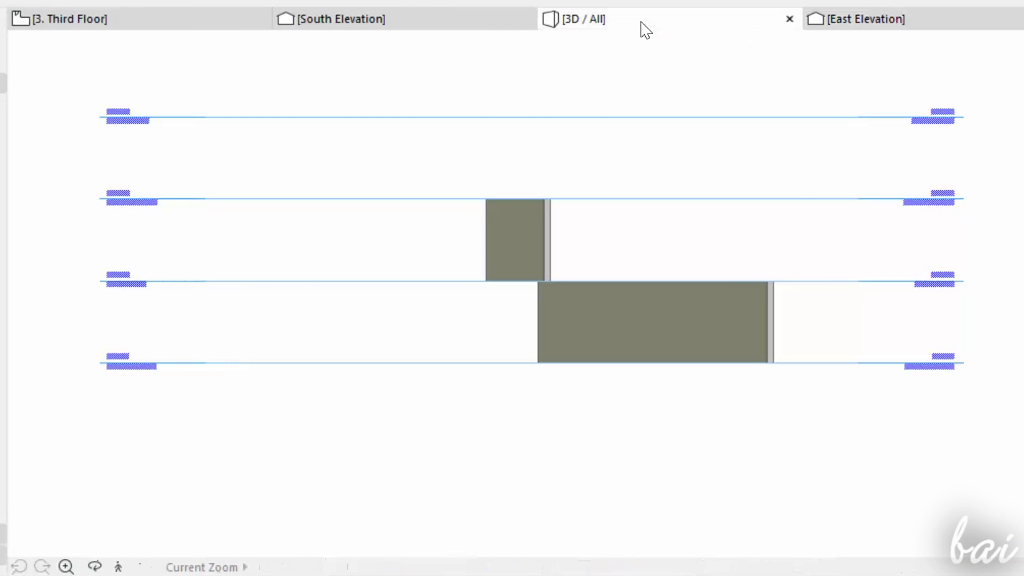
pyautogui.scroll(2, 487, 378)
pyautogui.scroll(-3, 475, 334)
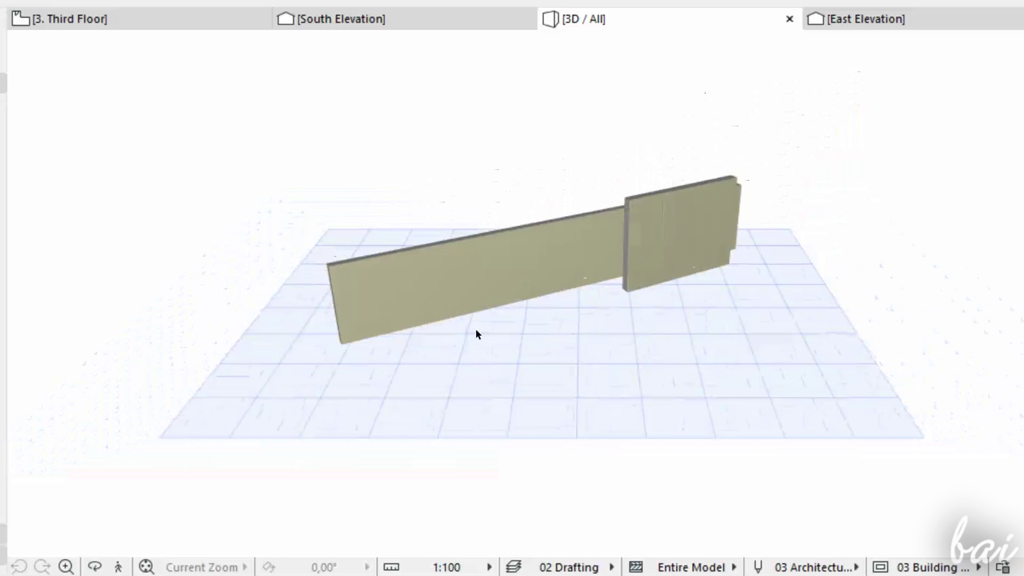
pyautogui.scroll(2, 478, 363)
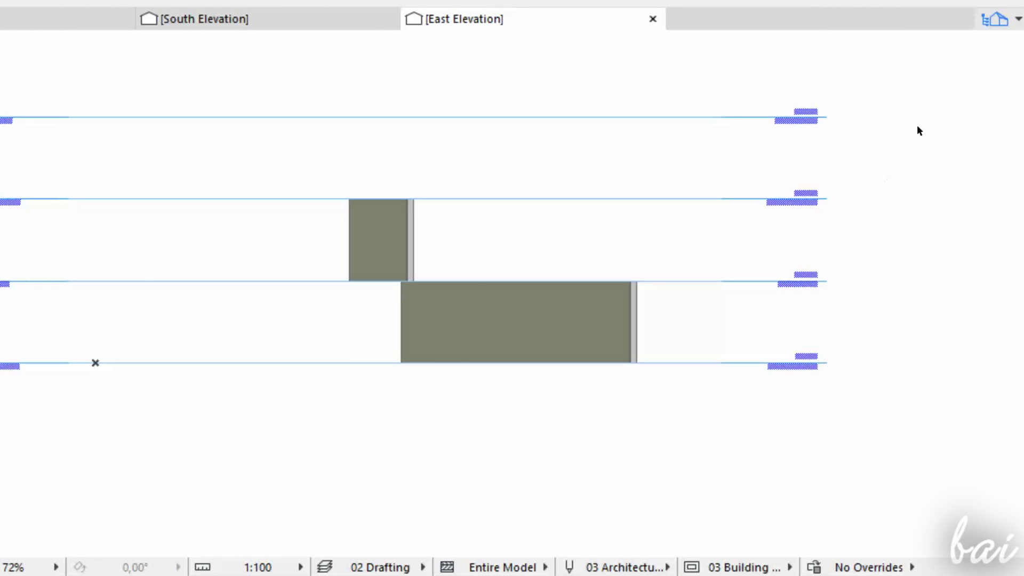
pyautogui.click(1001, 16)
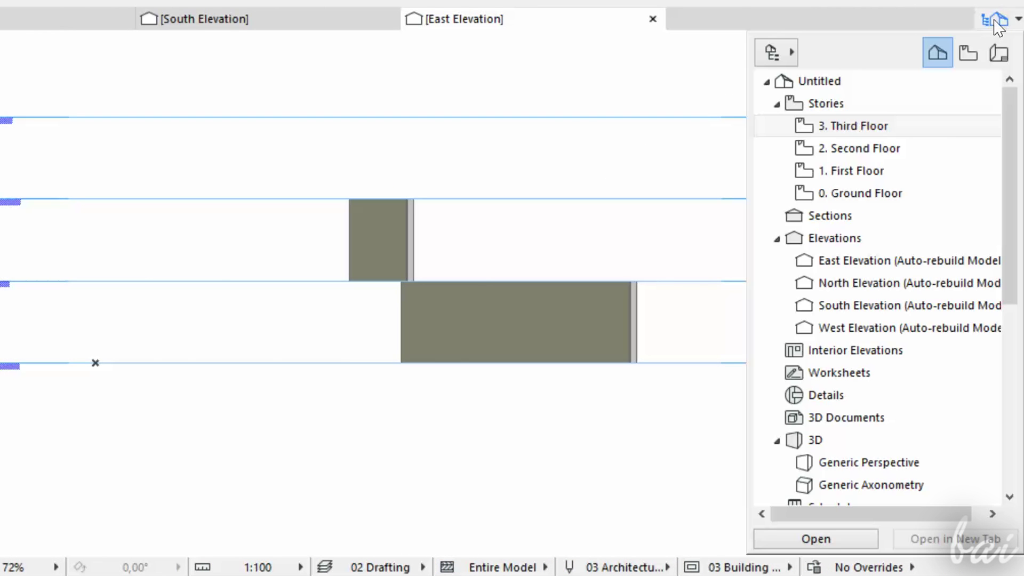
pyautogui.click(855, 472)
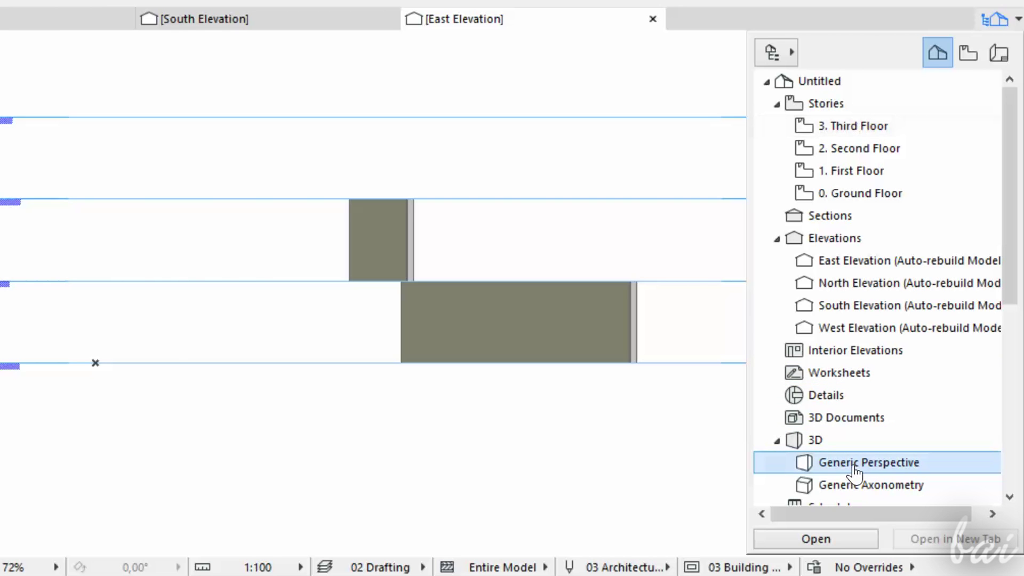
pyautogui.doubleClick(855, 472)
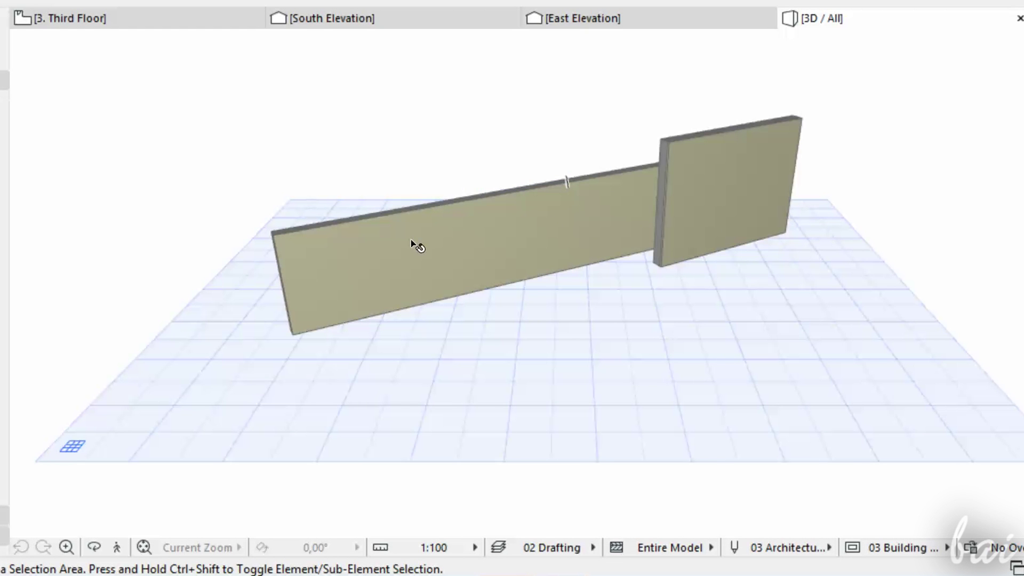
# Step: Orbit the 3D view round to see the two walls from the side
pyautogui.scroll(10, 688, 243)
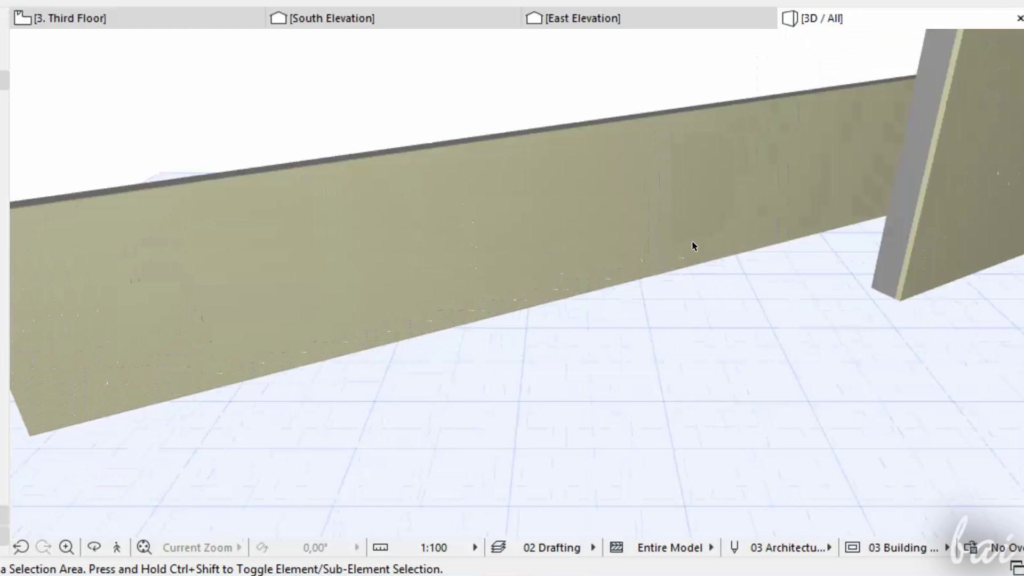
pyautogui.scroll(-10, 559, 256)
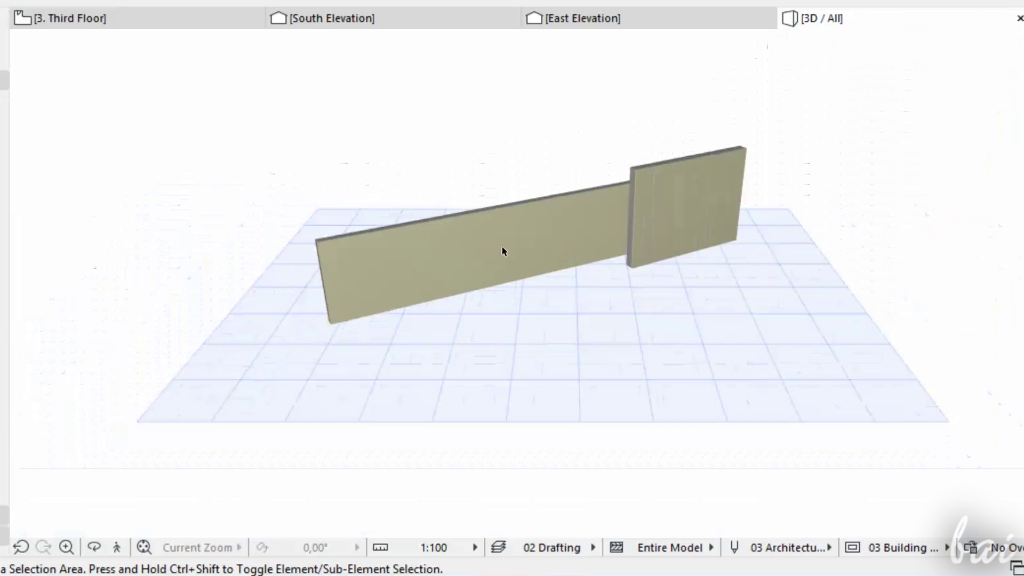
pyautogui.scroll(3, 536, 262)
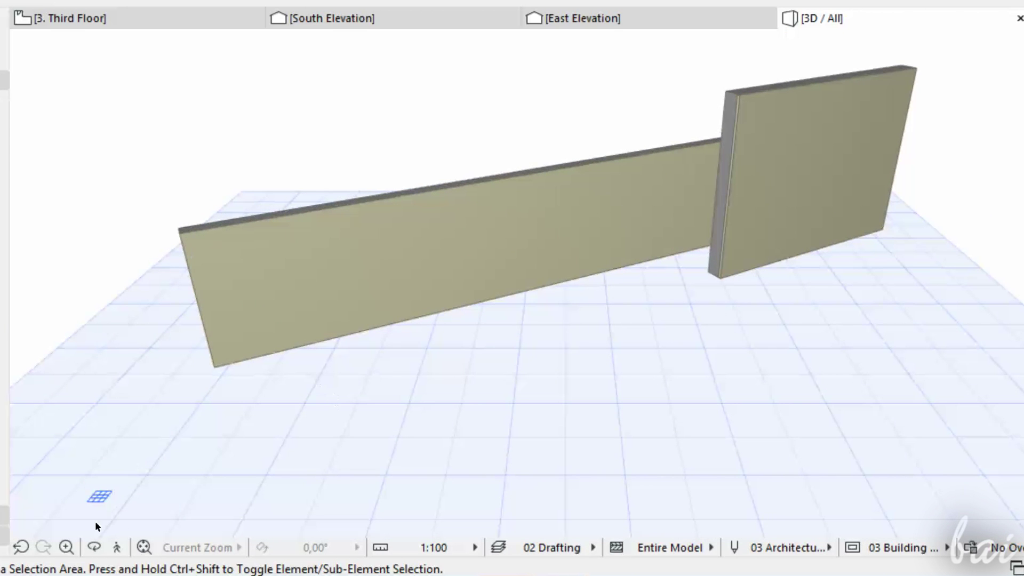
pyautogui.click(94, 548)
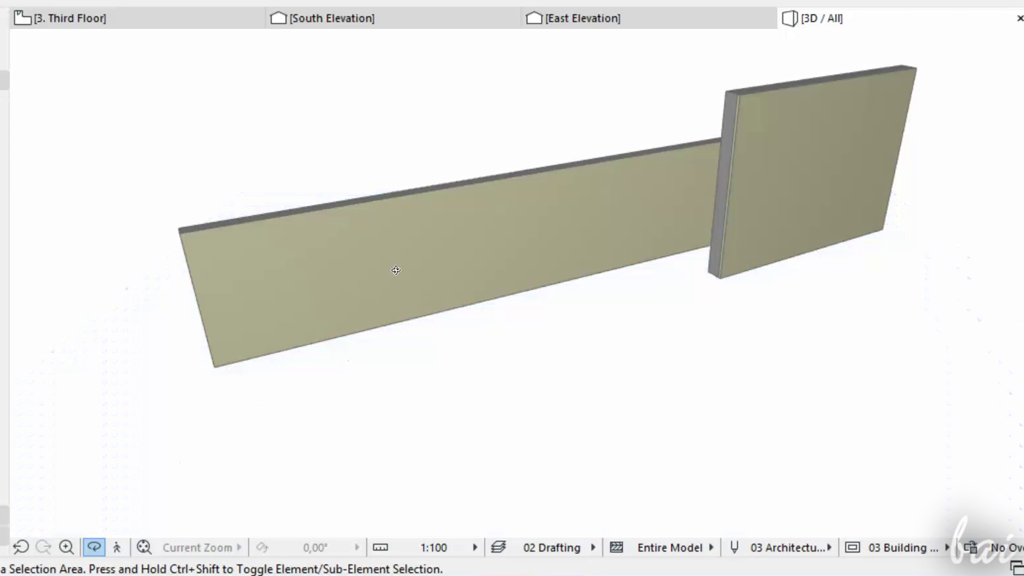
pyautogui.moveTo(396, 270); pyautogui.dragTo(637, 267)
# Step: Fly through the model in 3D Explore mode, then exit and select the long wall
pyautogui.press('Escape')
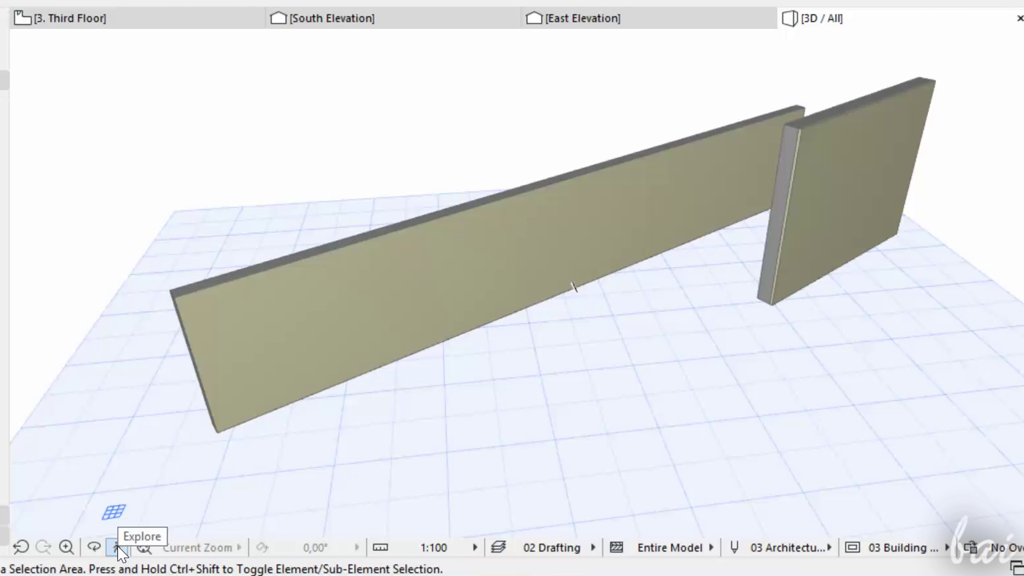
pyautogui.click(117, 548)
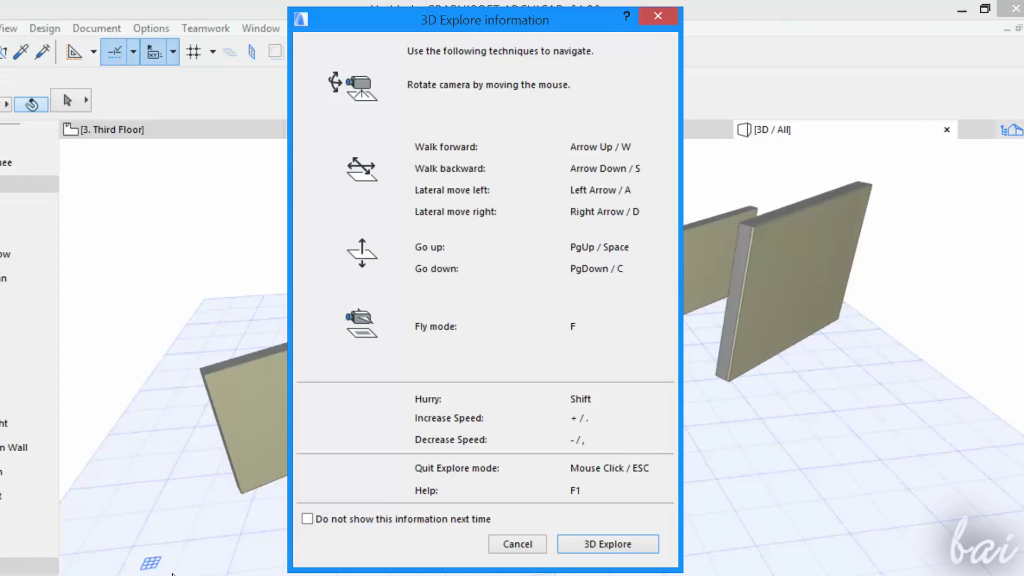
pyautogui.press('Return')
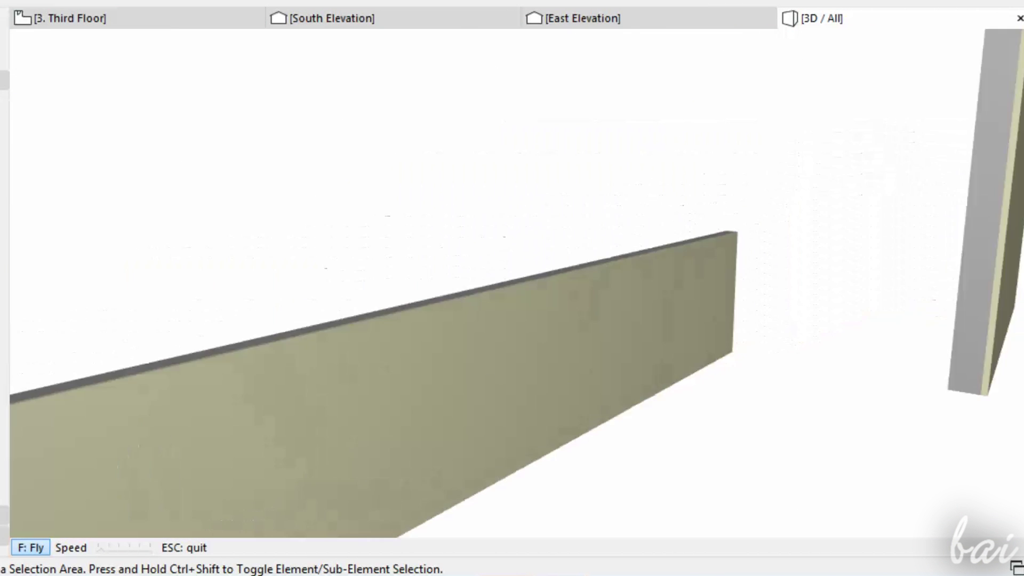
pyautogui.press('Escape')
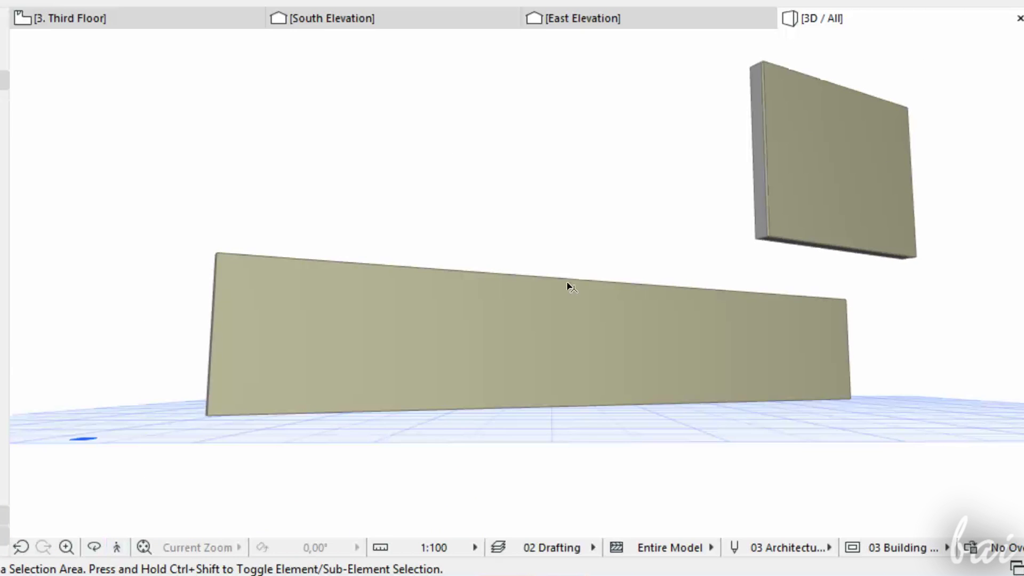
pyautogui.click(567, 283)
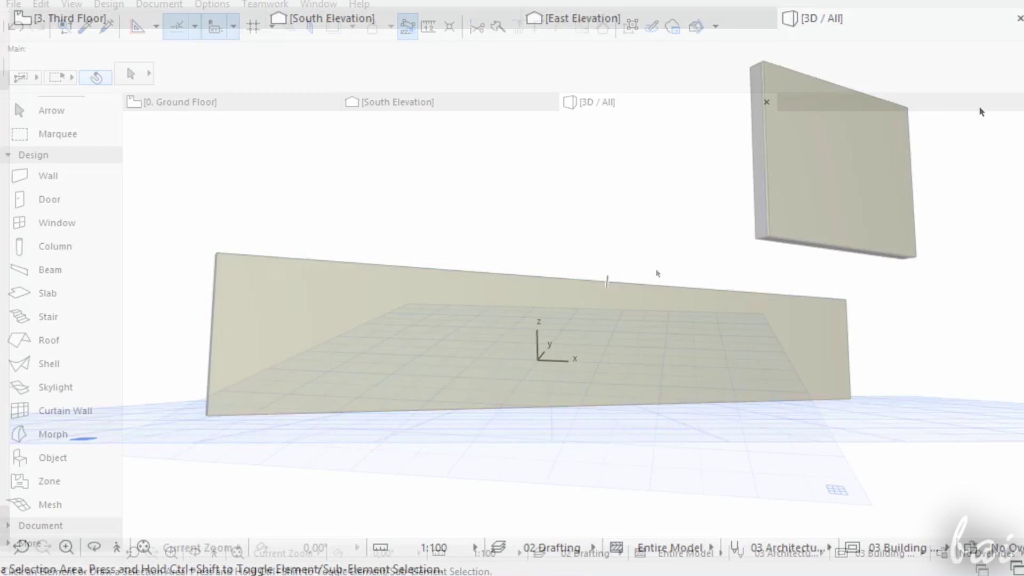
# Step: Delete both walls, then place three test columns on the empty grid
pyautogui.press('Delete')
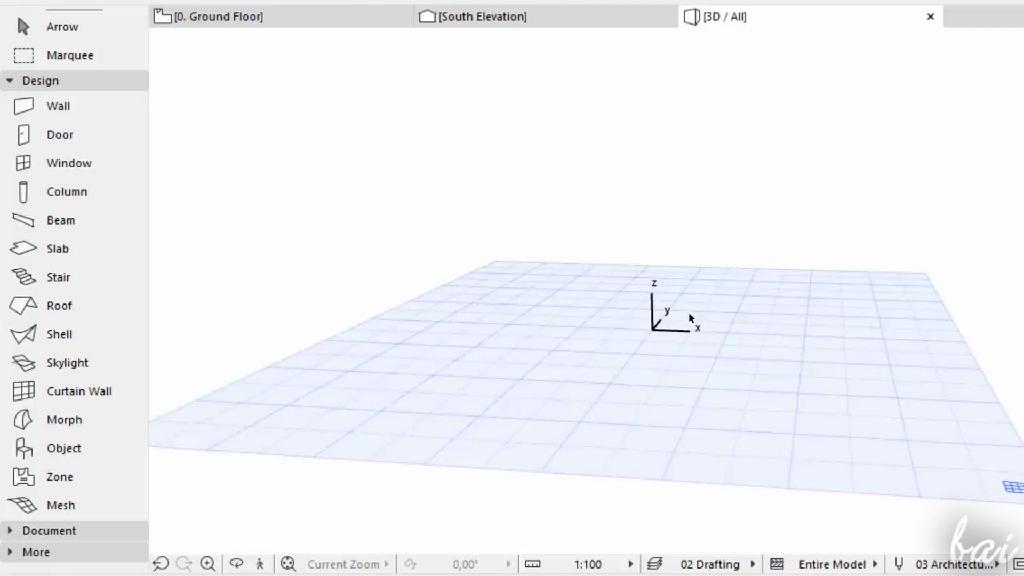
pyautogui.moveTo(677, 328)
pyautogui.keyDown('shift'); pyautogui.mouseDown(button='middle')
pyautogui.moveTo(683, 277)
pyautogui.moveTo(689, 336)
pyautogui.mouseUp(button='middle'); pyautogui.keyUp('shift')
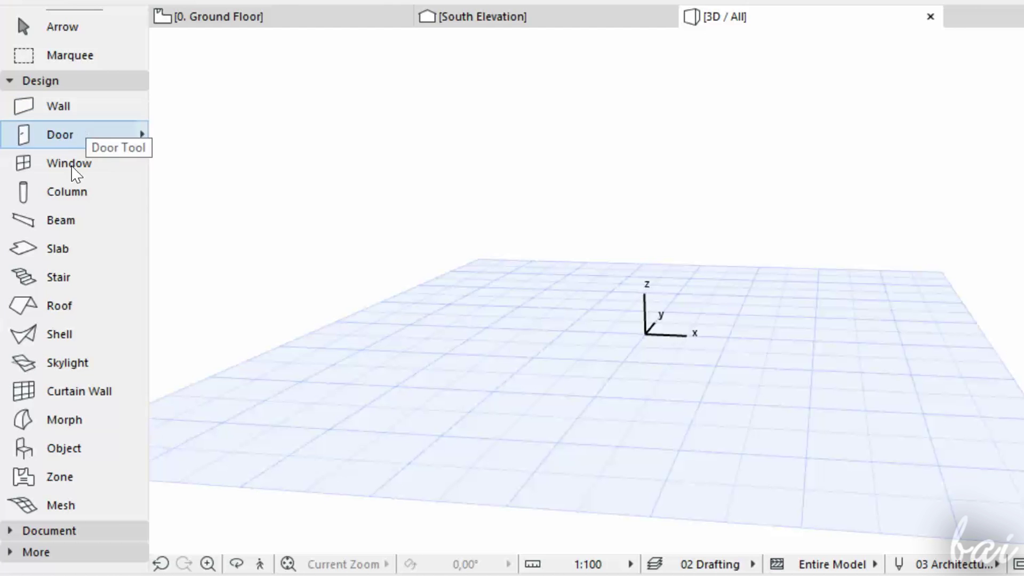
pyautogui.click(83, 198)
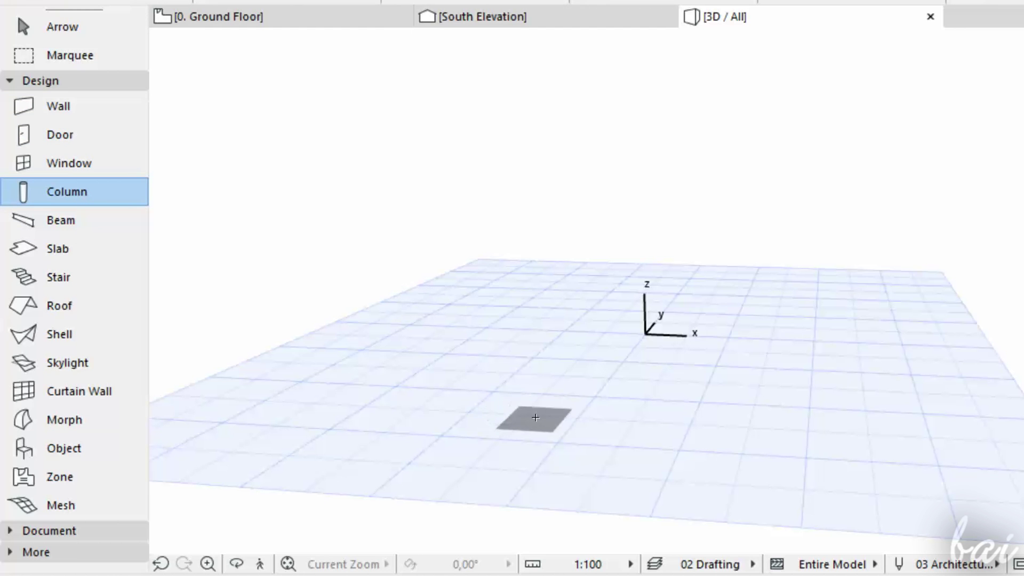
pyautogui.click(551, 416)
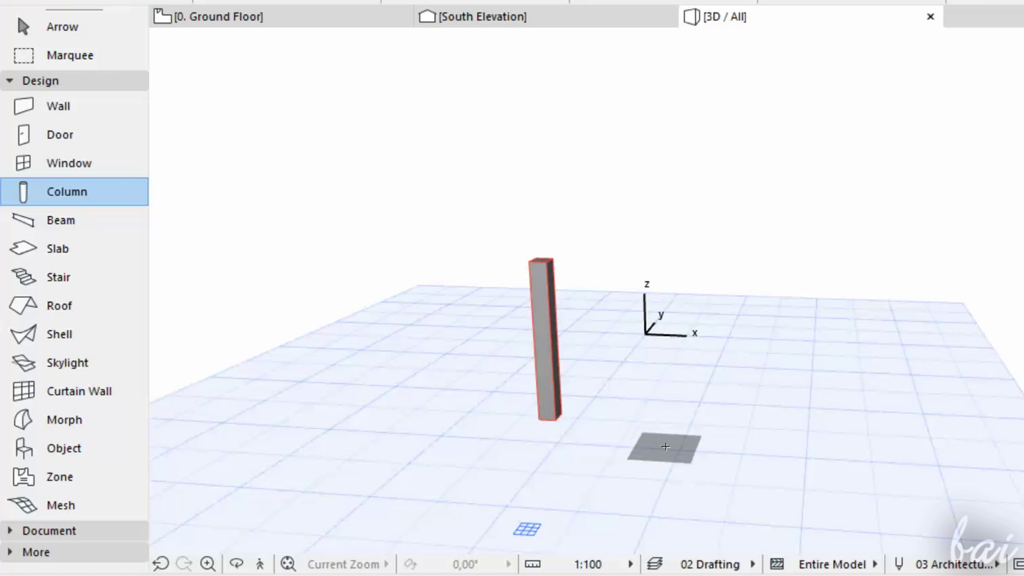
pyautogui.click(669, 450)
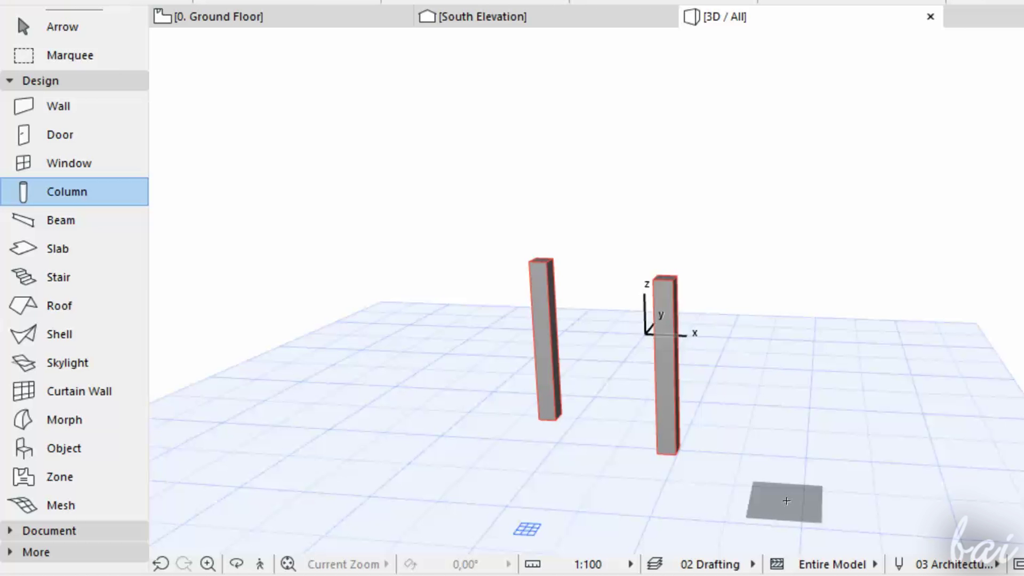
pyautogui.click(789, 496)
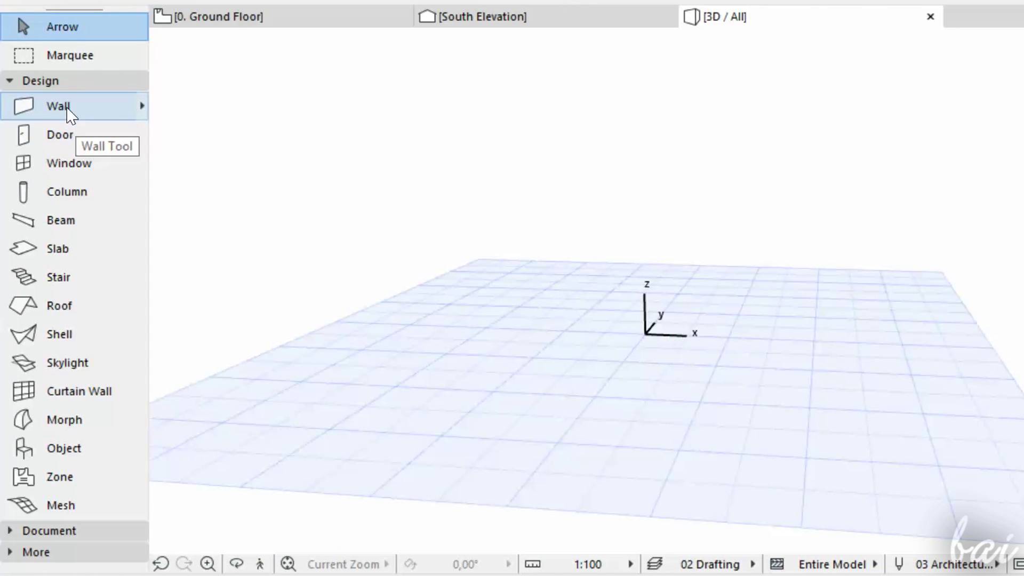
# Step: Draw a plain wall, then a brick Structural Wall preset wall in front of it
pyautogui.click(67, 110)
pyautogui.click(433, 385)
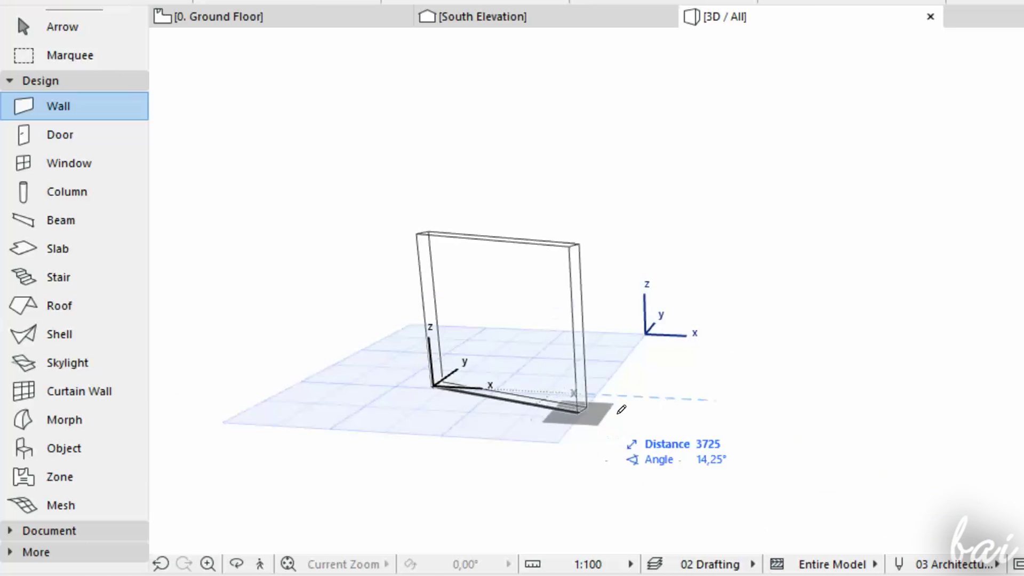
pyautogui.click(807, 442)
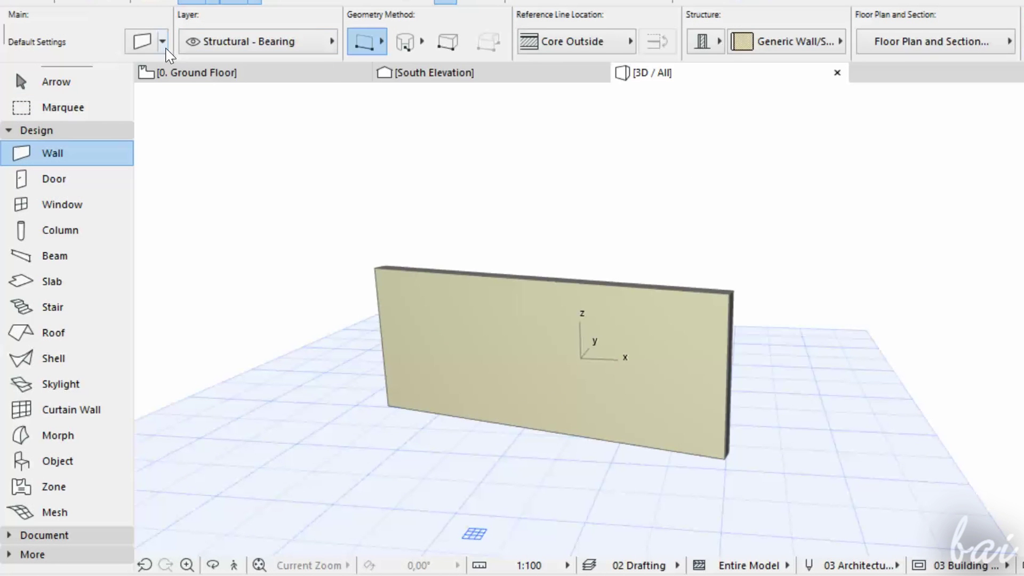
pyautogui.click(166, 50)
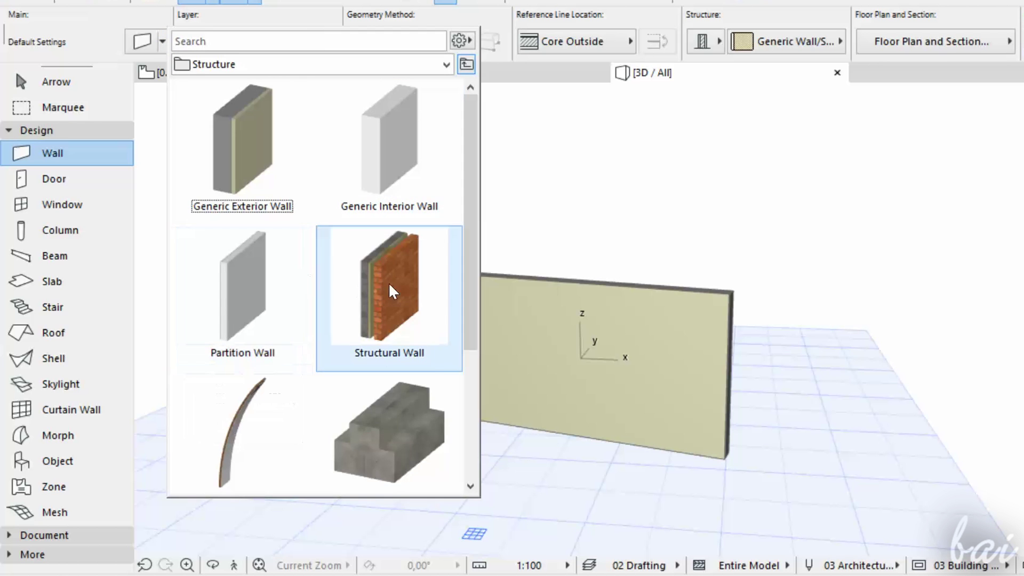
pyautogui.doubleClick(393, 291)
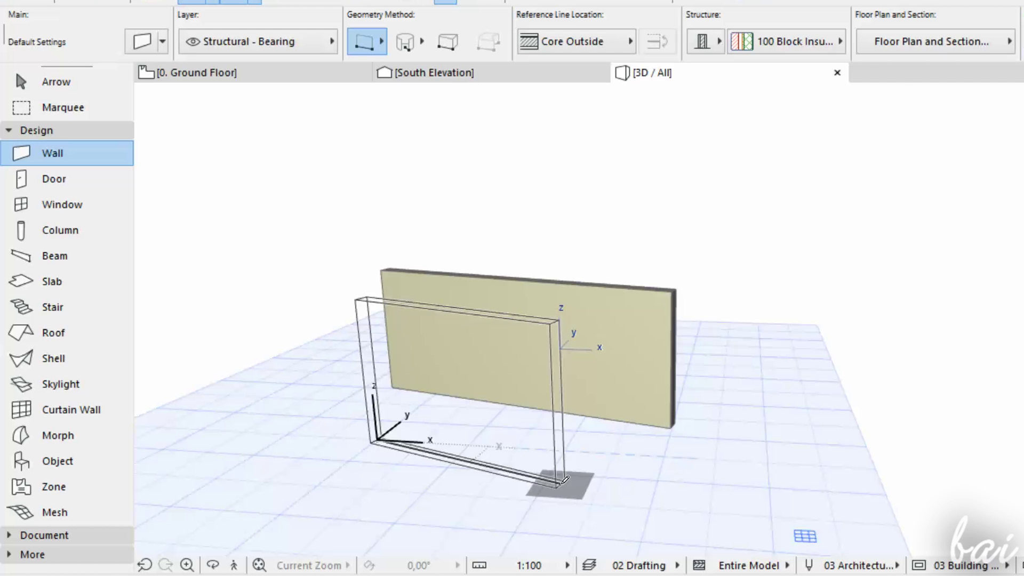
pyautogui.click(564, 480)
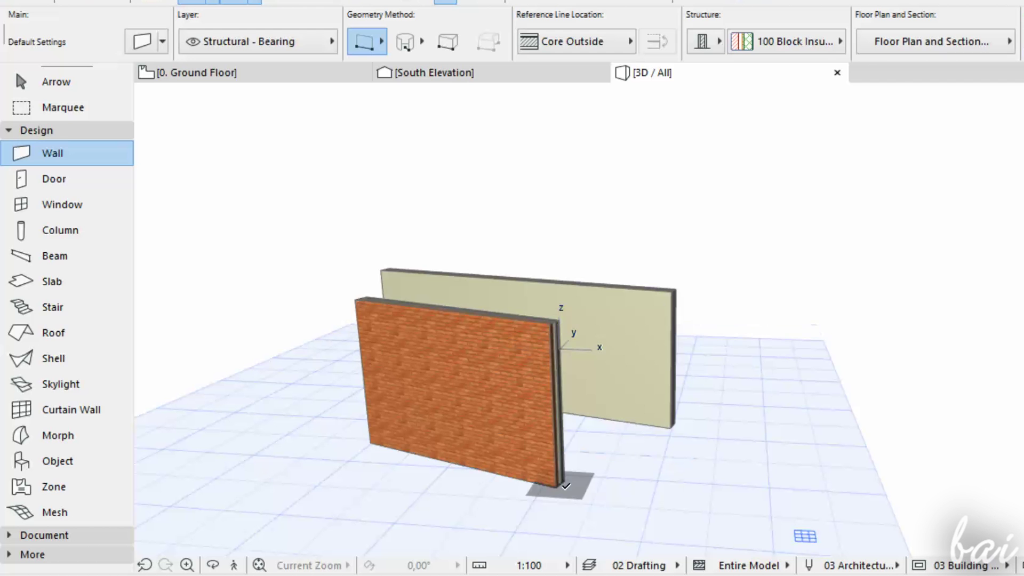
# Step: Change the wall build-up and draw a grey curved wall in front of the brick one
pyautogui.click(142, 41)
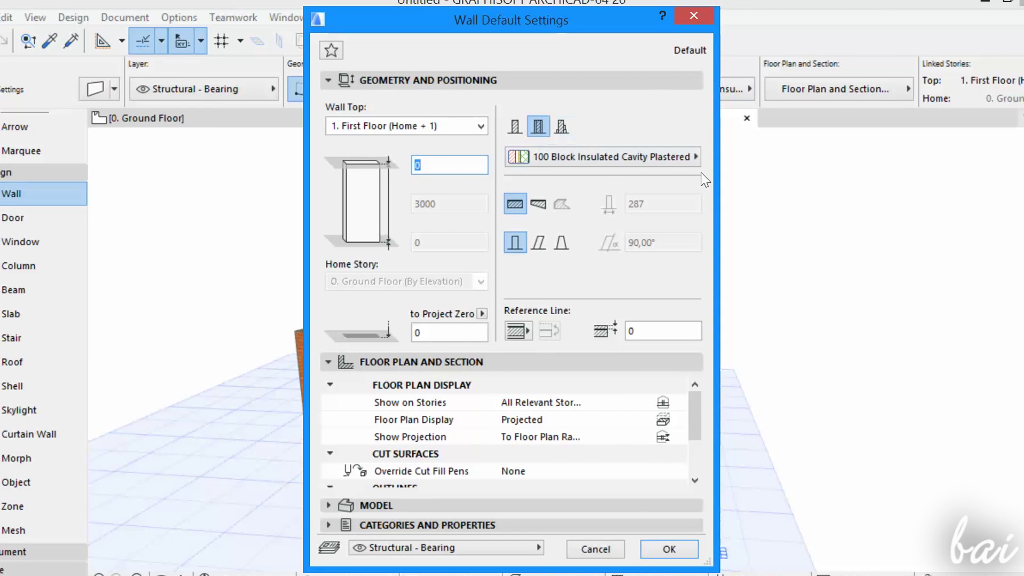
pyautogui.moveTo(695, 415); pyautogui.dragTo(694, 433)
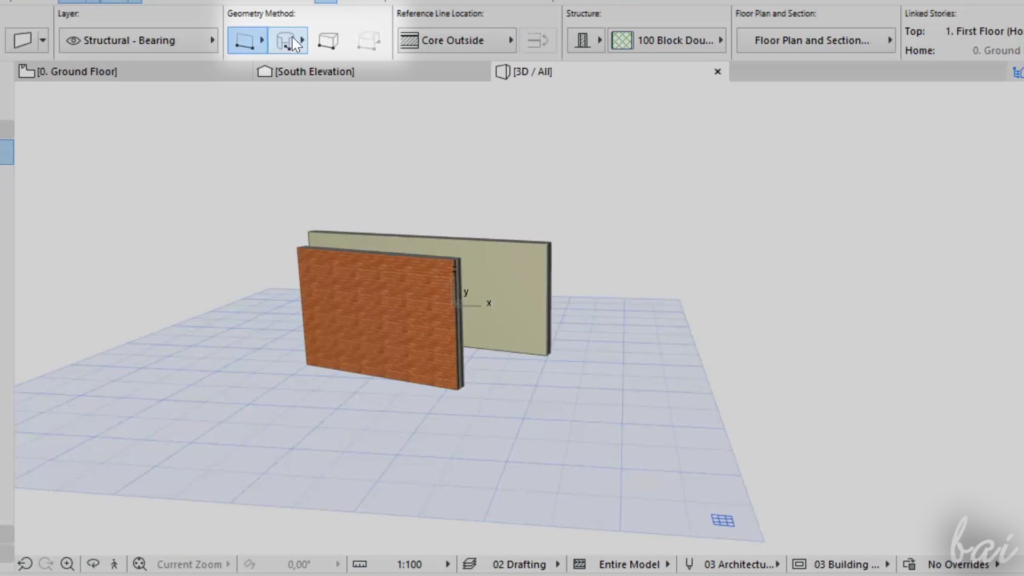
pyautogui.click(299, 40)
pyautogui.click(273, 438)
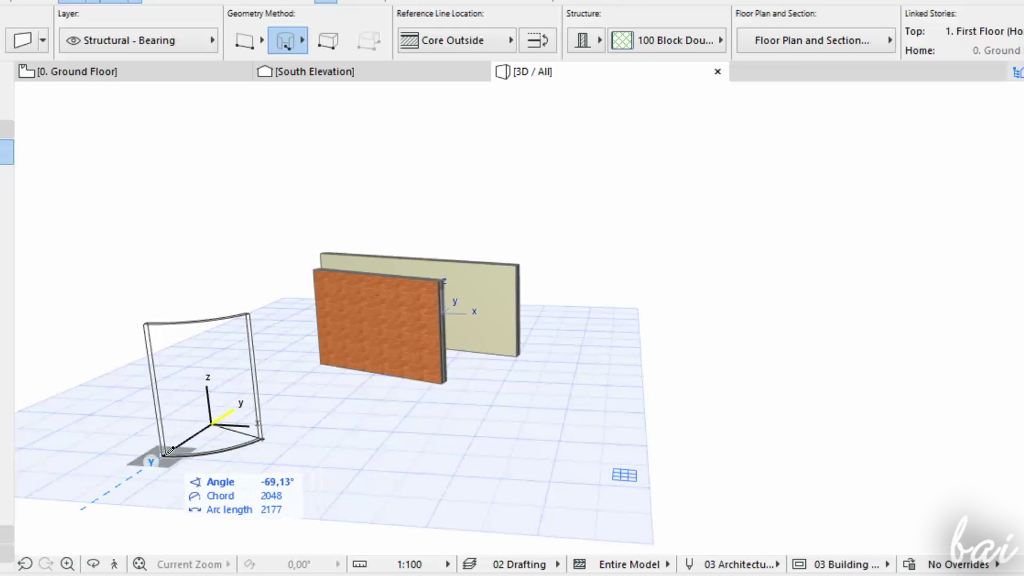
pyautogui.click(99, 421)
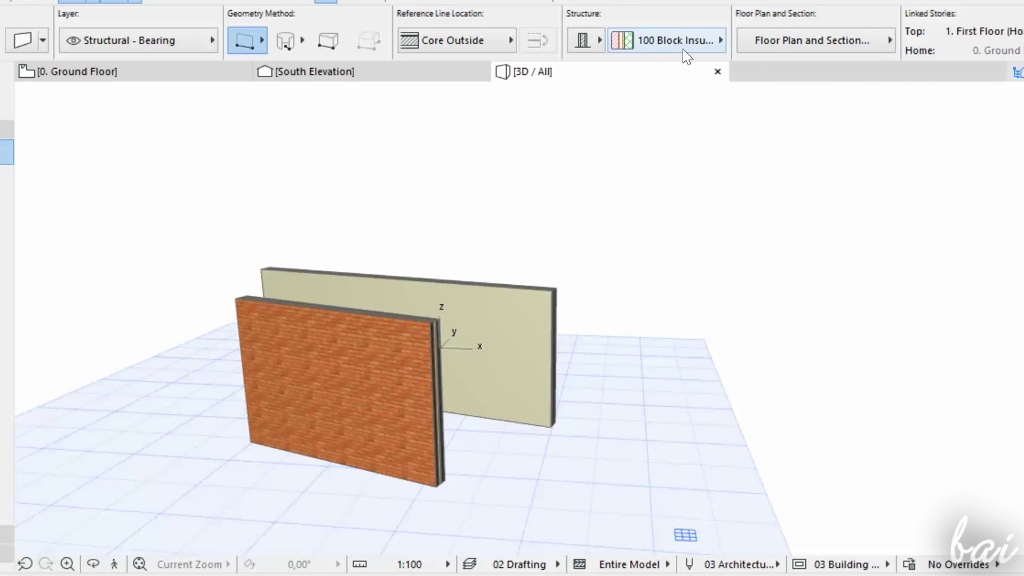
pyautogui.click(683, 48)
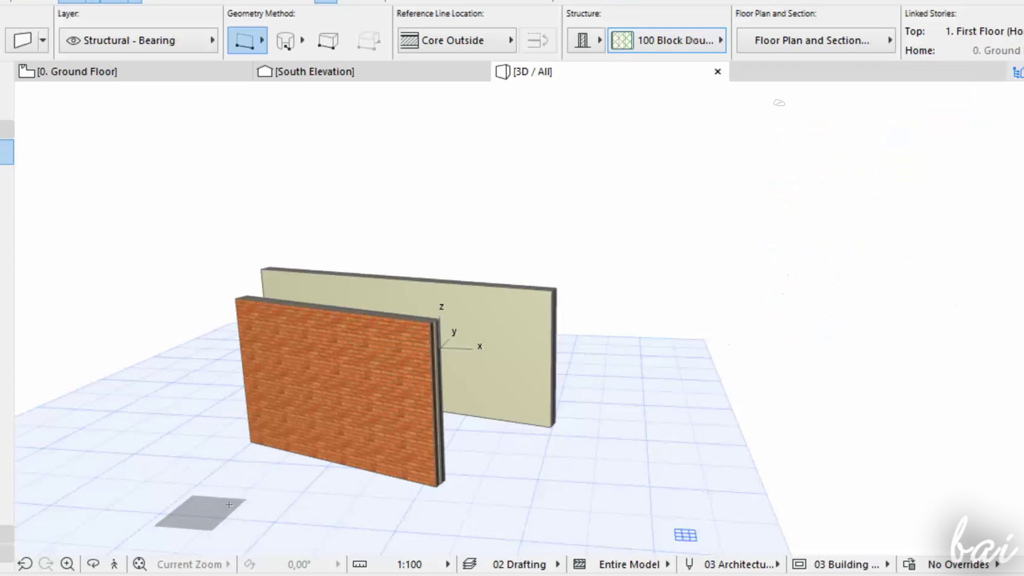
pyautogui.click(325, 533)
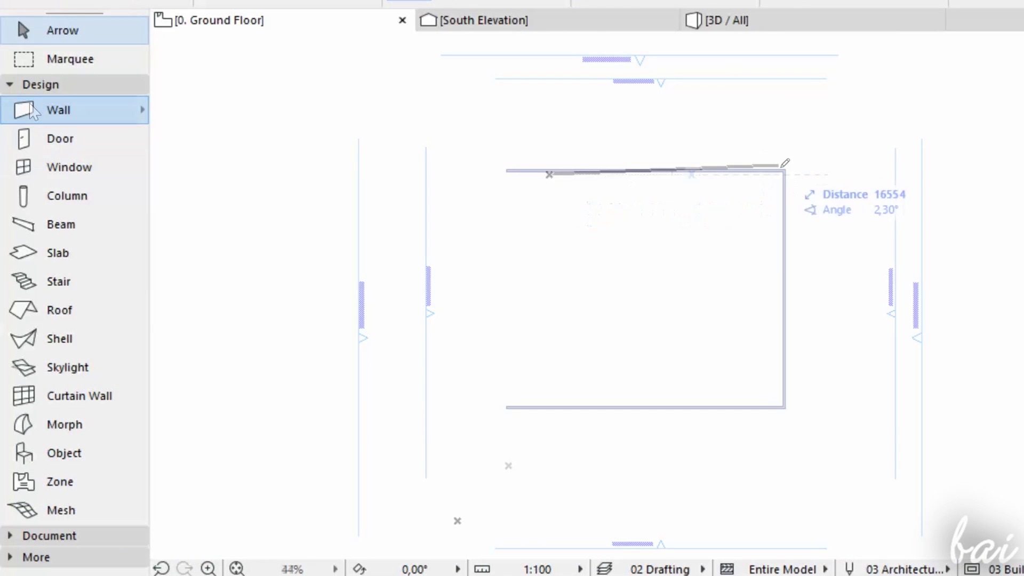
# Step: Draw the remaining ground-floor walls to close the outline into a rectangle
pyautogui.click(785, 170)
pyautogui.scroll(2, 513, 390)
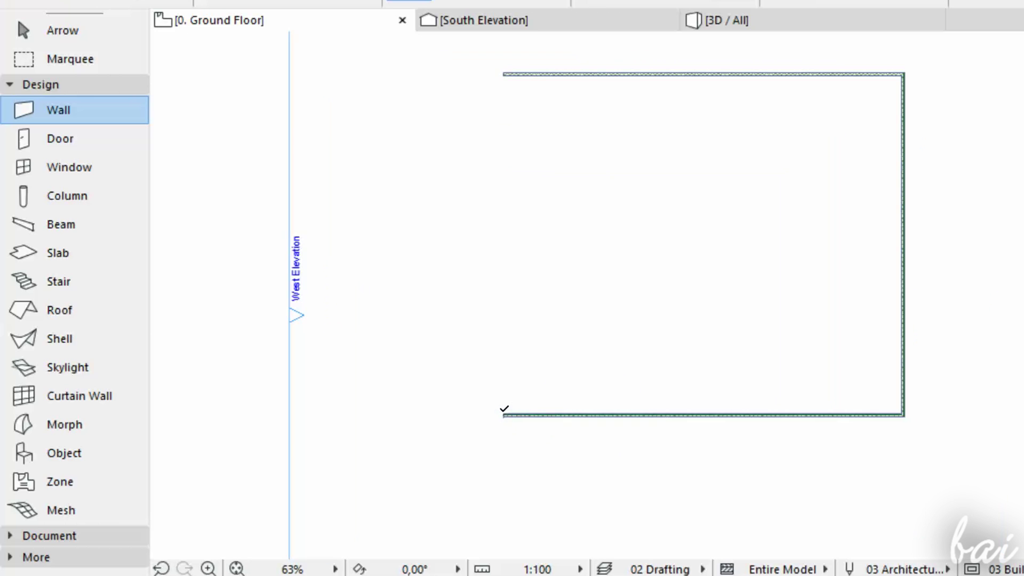
pyautogui.click(506, 407)
pyautogui.scroll(-1, 496, 160)
pyautogui.scroll(4, 499, 134)
pyautogui.scroll(3, 499, 134)
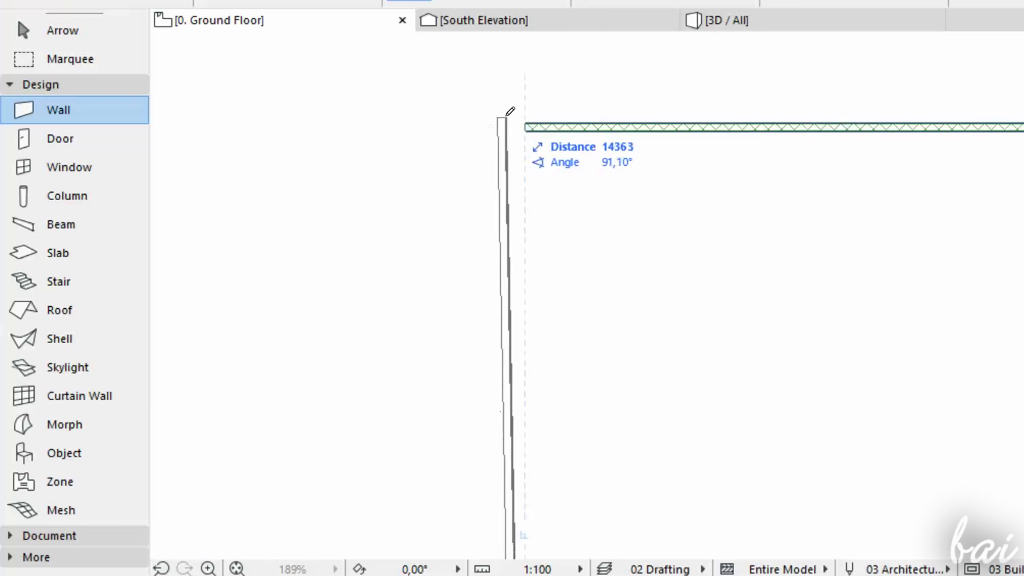
pyautogui.click(531, 118)
pyautogui.scroll(8, 525, 133)
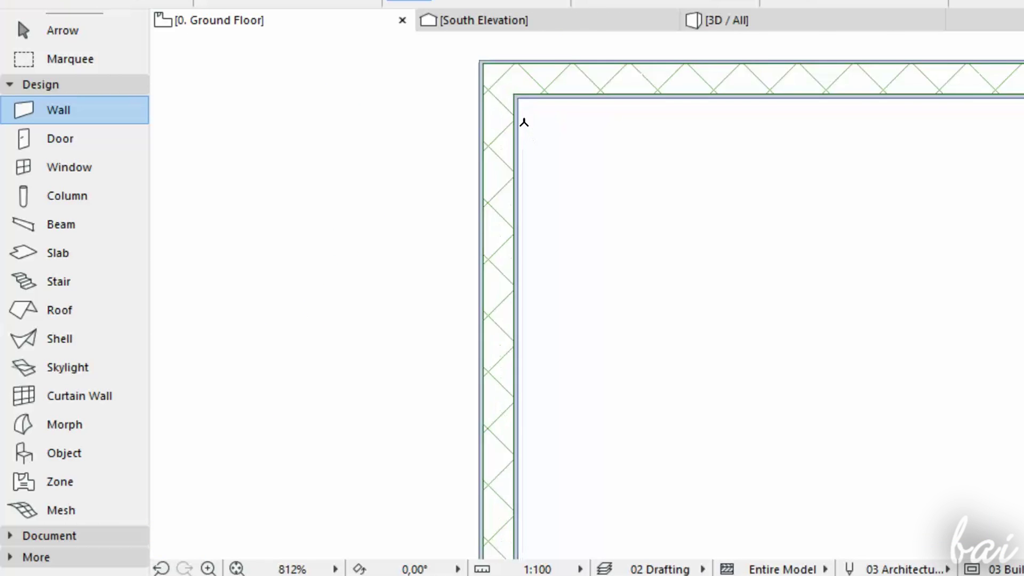
pyautogui.scroll(-3, 522, 115)
pyautogui.scroll(7, 533, 122)
# Step: Orbit the 3D view to see the four-wall box from above
pyautogui.press('F3')
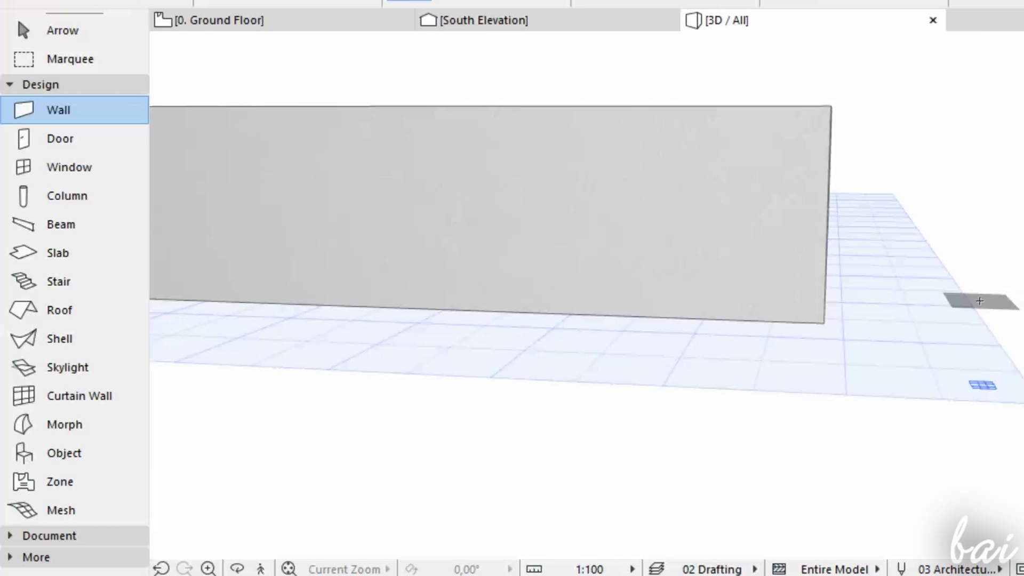
pyautogui.click(237, 569)
pyautogui.moveTo(1006, 325); pyautogui.dragTo(676, 373)
pyautogui.click(59, 110)
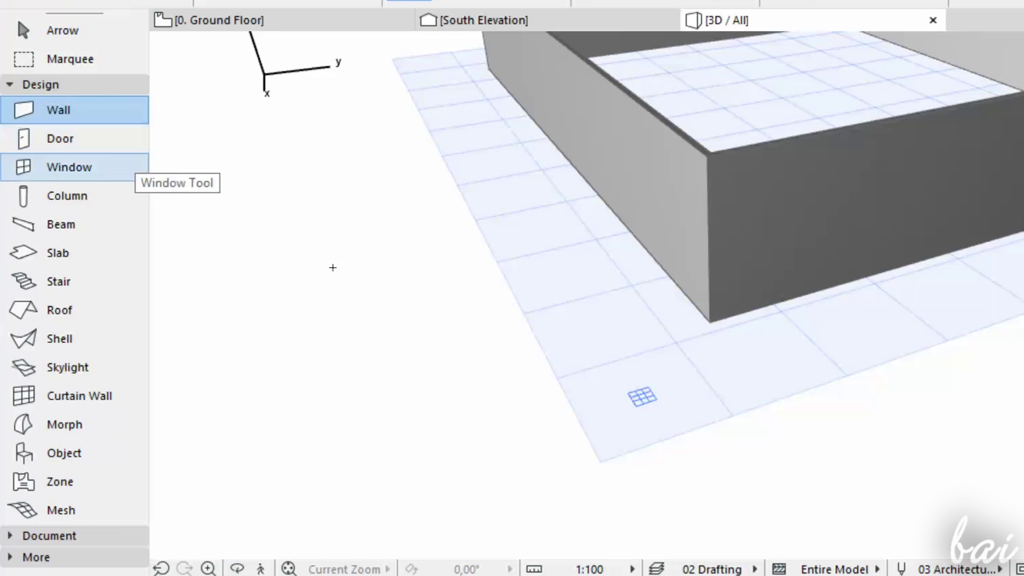
pyautogui.scroll(2, 533, 282)
pyautogui.click(561, 290)
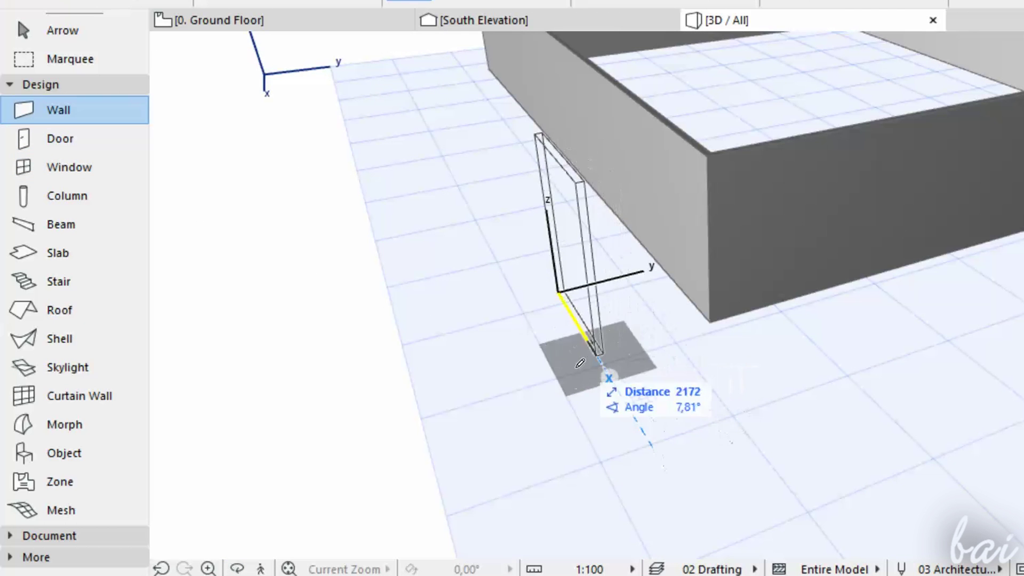
pyautogui.click(842, 404)
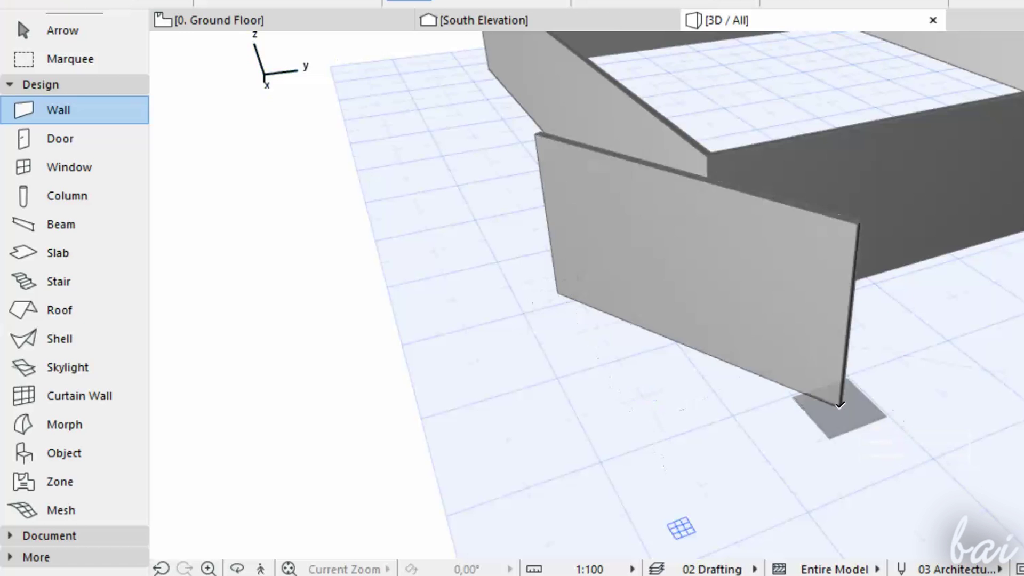
pyautogui.scroll(-2, 798, 441)
pyautogui.scroll(2, 792, 437)
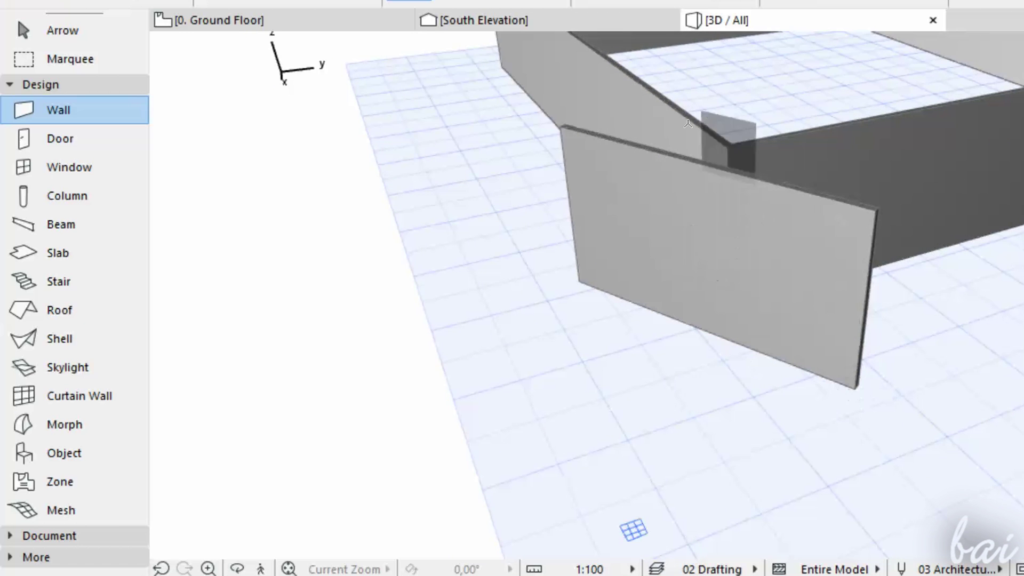
pyautogui.scroll(-1, 718, 282)
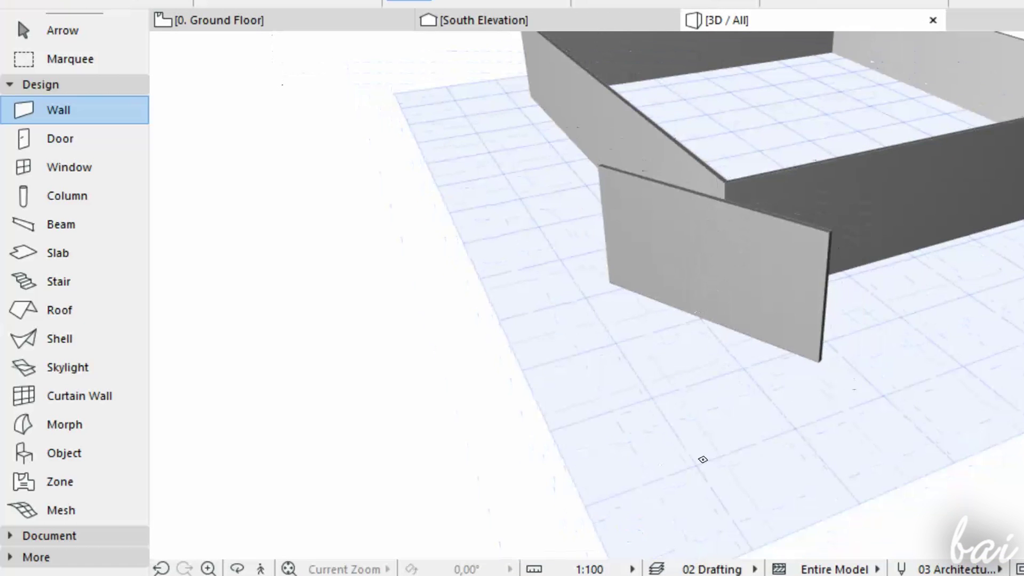
pyautogui.scroll(2, 703, 459)
pyautogui.scroll(-3, 694, 431)
pyautogui.scroll(1, 698, 405)
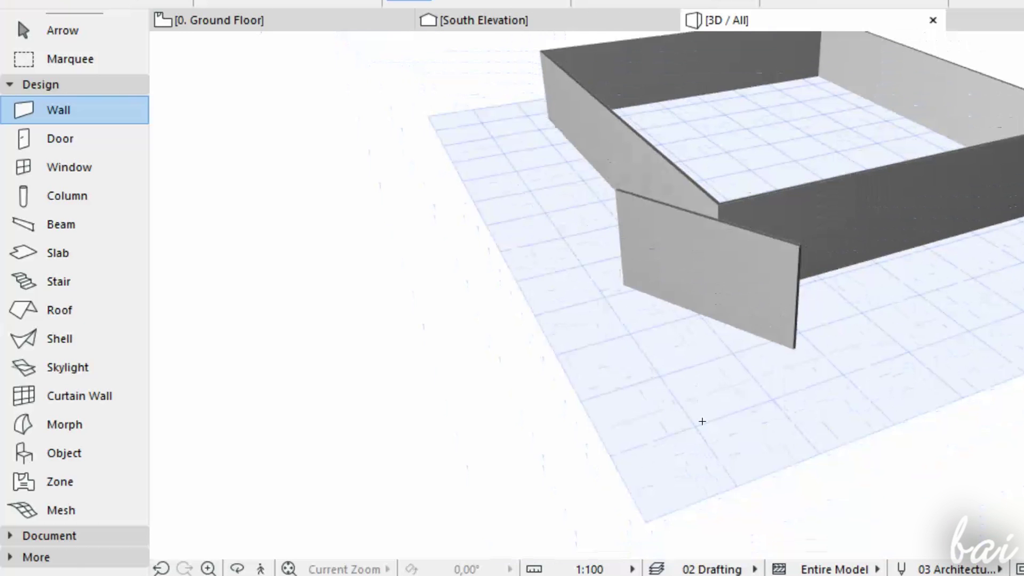
pyautogui.scroll(1, 706, 428)
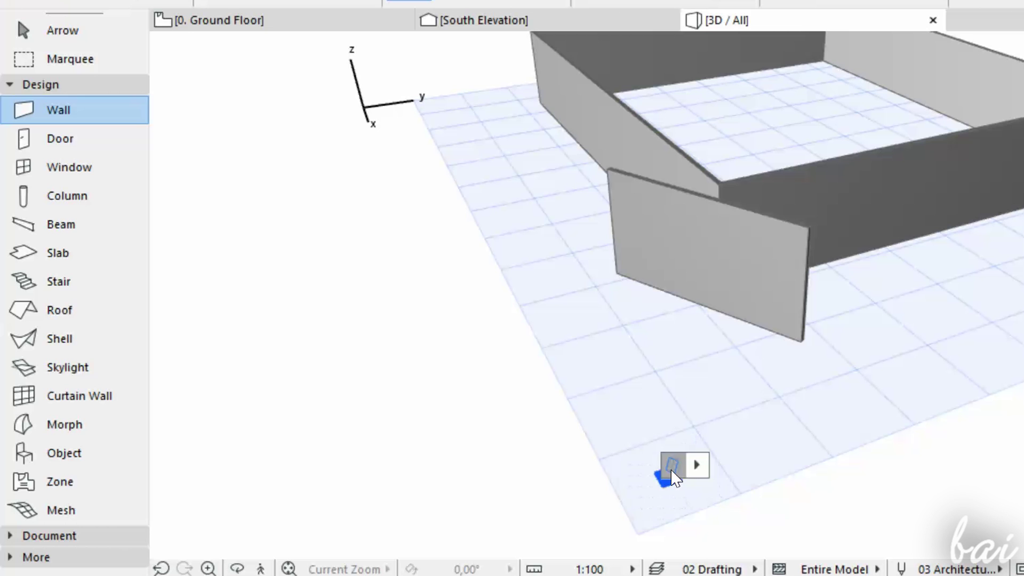
# Step: Snap the editing plane to Second Floor and draw a floating test wall there
pyautogui.click(697, 465)
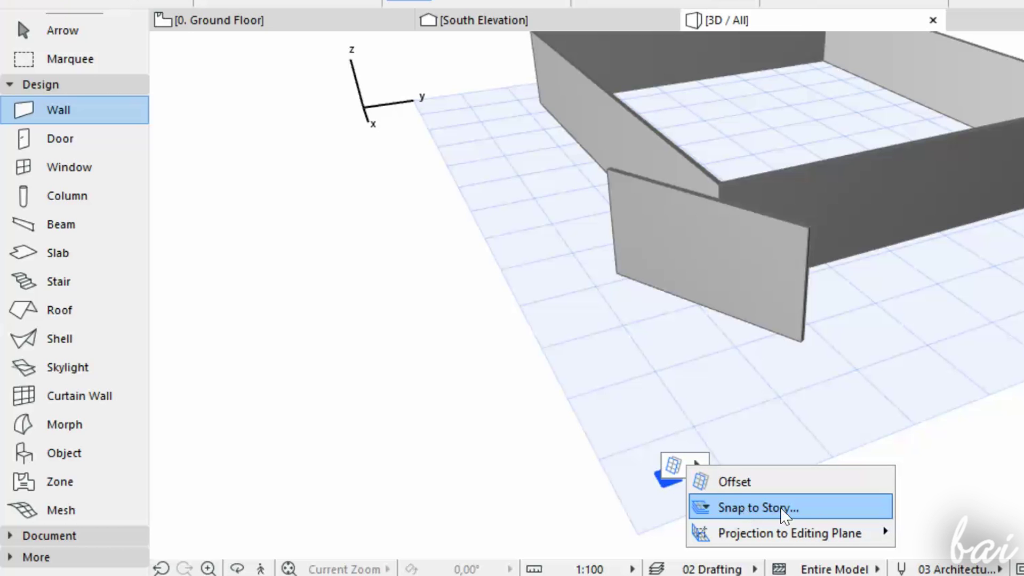
pyautogui.click(809, 501)
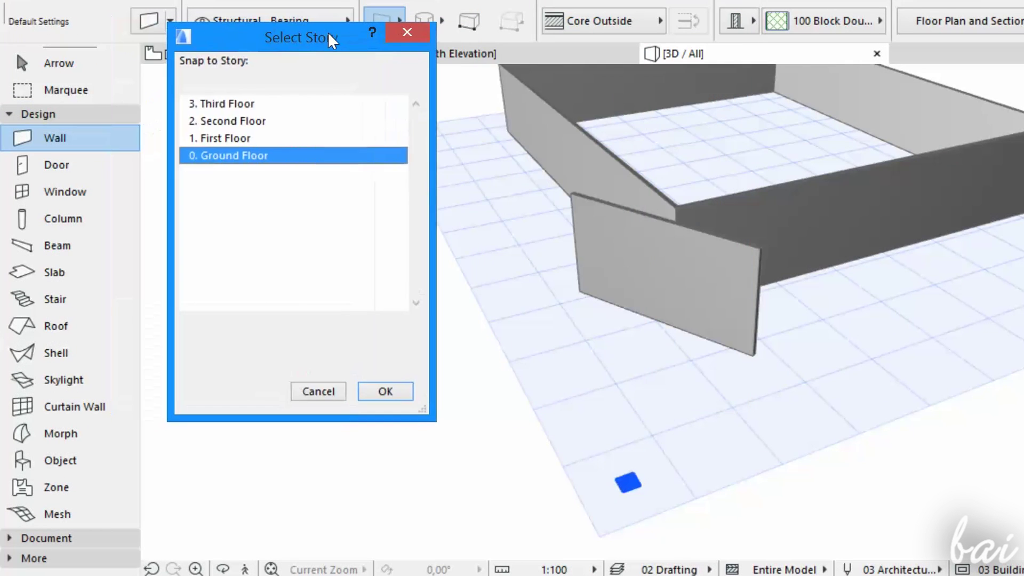
pyautogui.click(290, 119)
pyautogui.click(381, 391)
pyautogui.scroll(-5, 382, 387)
pyautogui.click(788, 137)
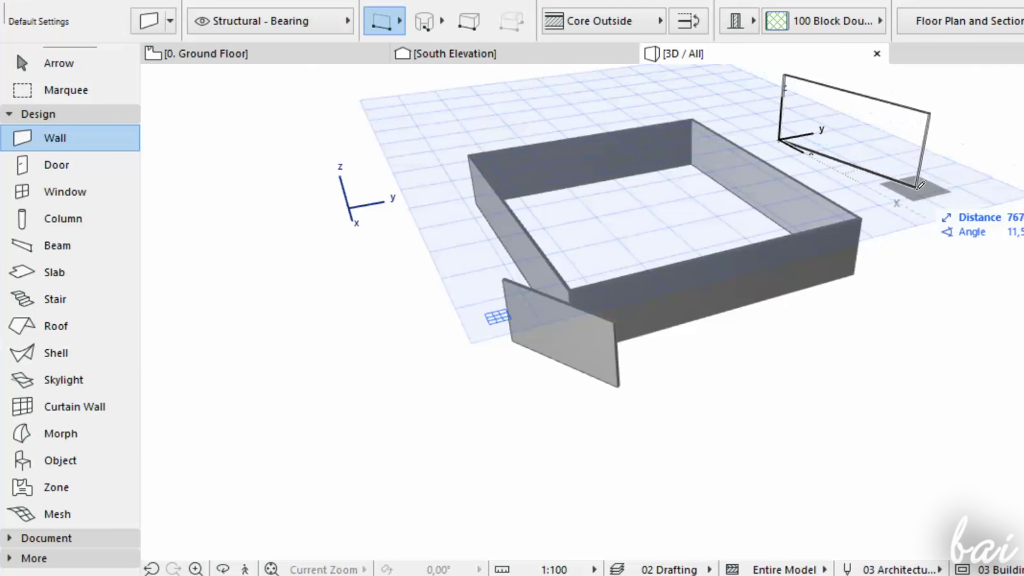
pyautogui.click(920, 192)
pyautogui.moveTo(920, 192)
pyautogui.keyDown('shift'); pyautogui.mouseDown(button='middle')
pyautogui.moveTo(854, 313)
pyautogui.moveTo(773, 267)
pyautogui.mouseUp(button='middle'); pyautogui.keyUp('shift')
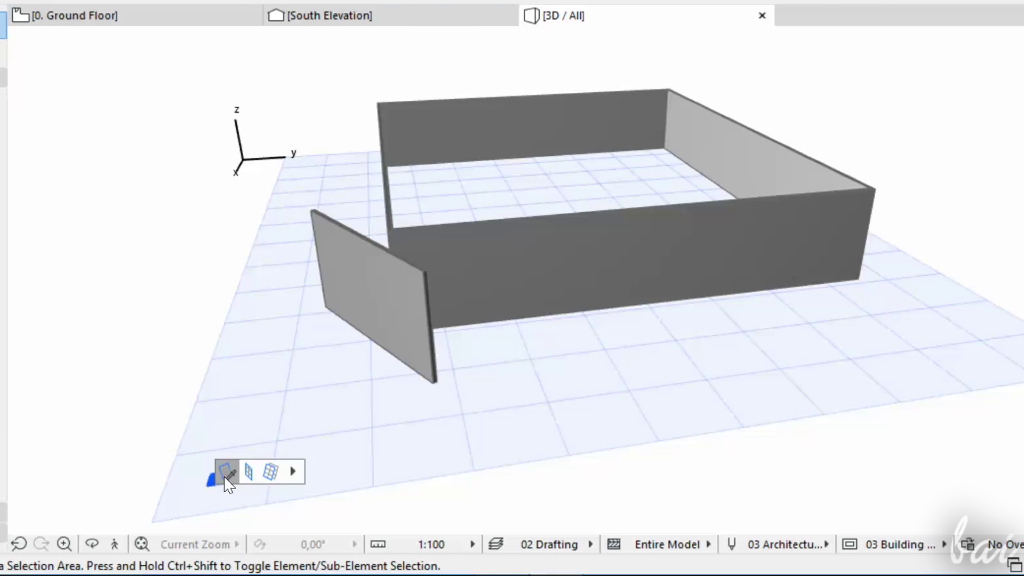
# Step: Offset the editing plane to First Floor, then place a vertical editing plane
pyautogui.click(293, 471)
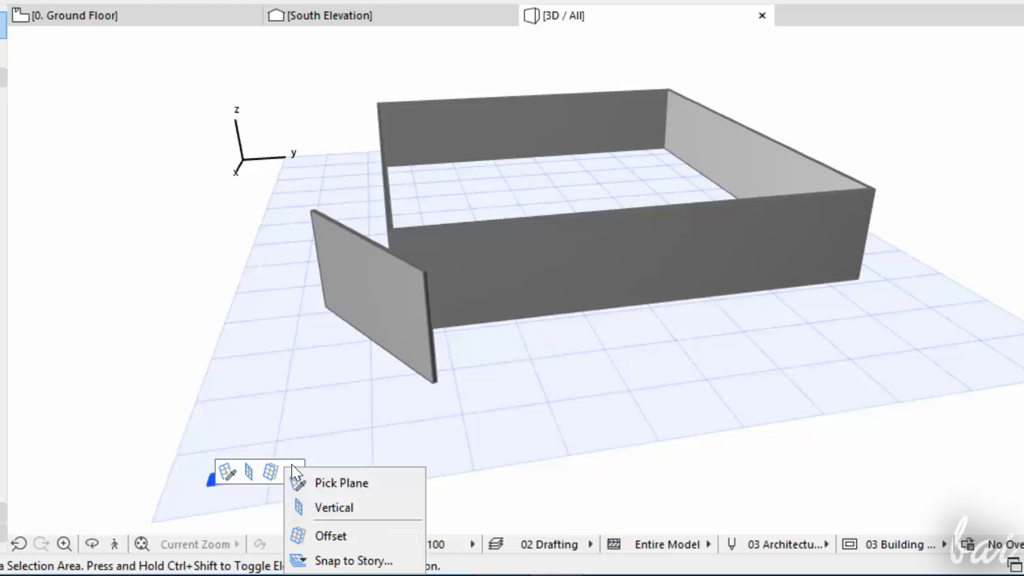
pyautogui.click(330, 535)
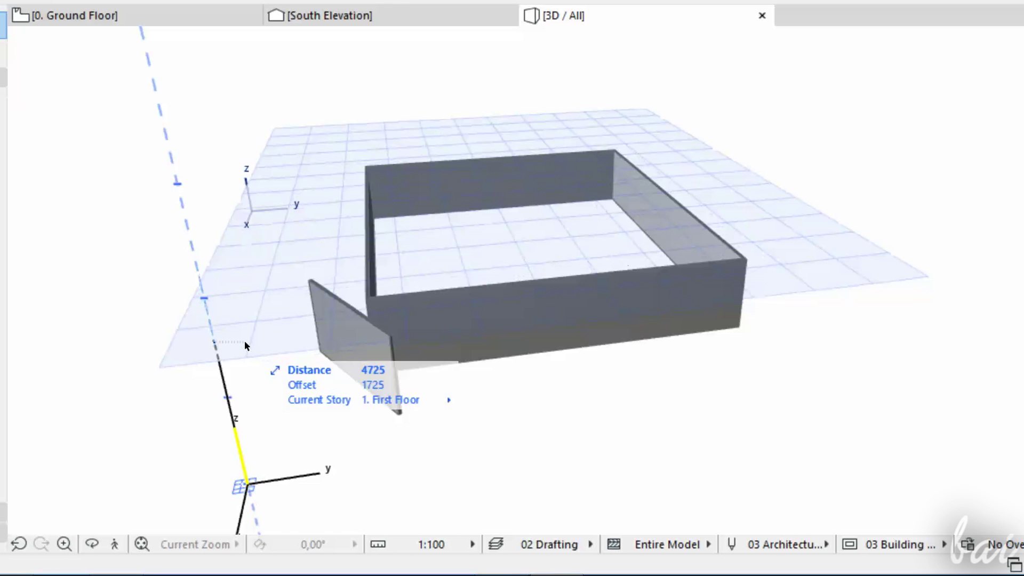
pyautogui.click(245, 342)
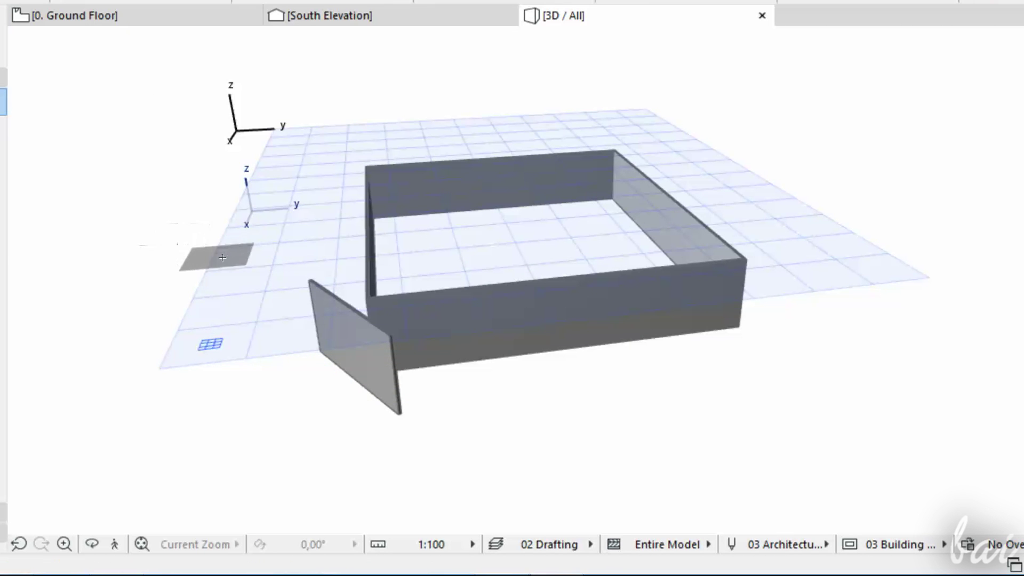
pyautogui.click(219, 255)
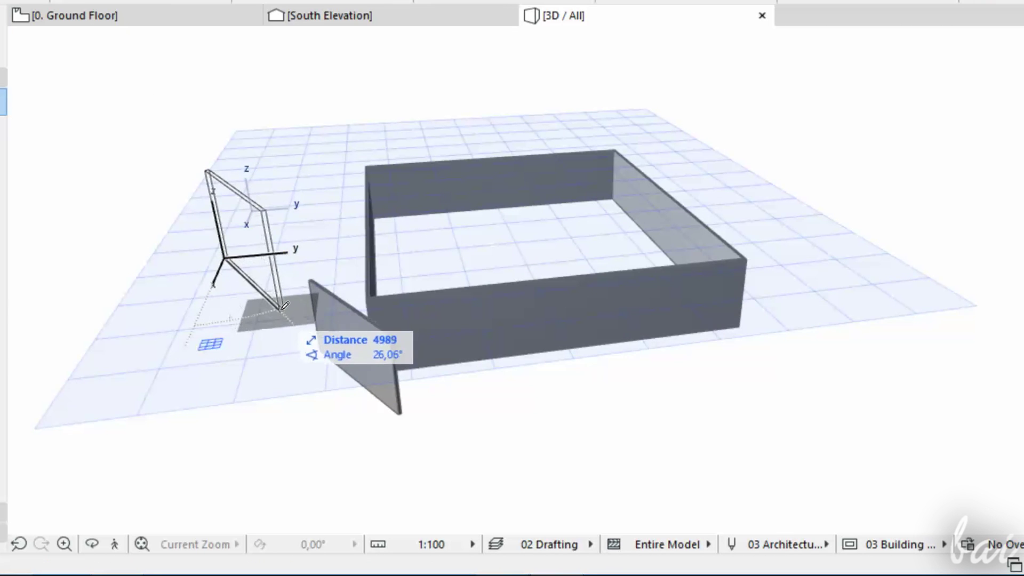
pyautogui.click(281, 307)
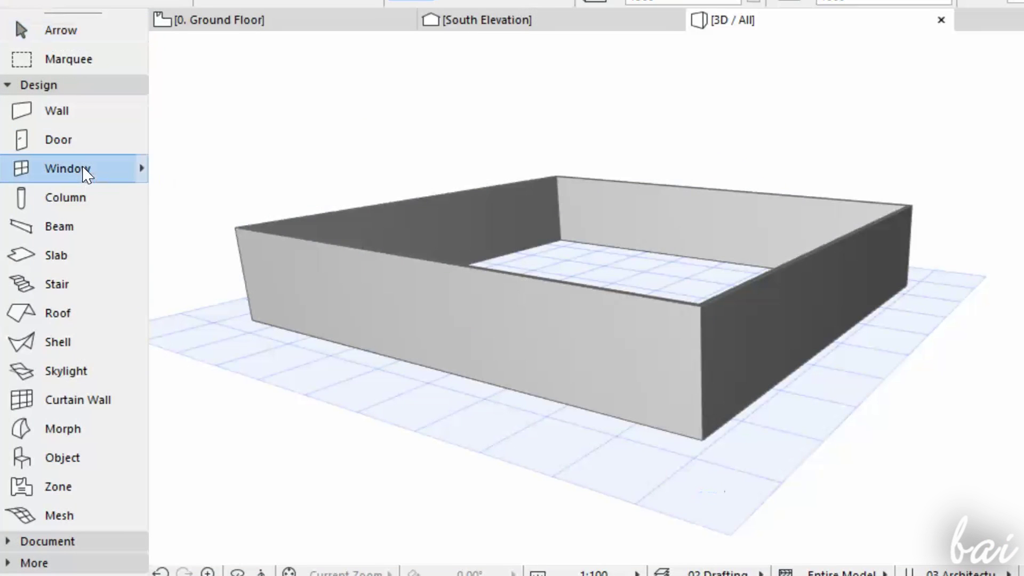
# Step: Place two windows side by side in the enclosure's front wall
pyautogui.click(107, 169)
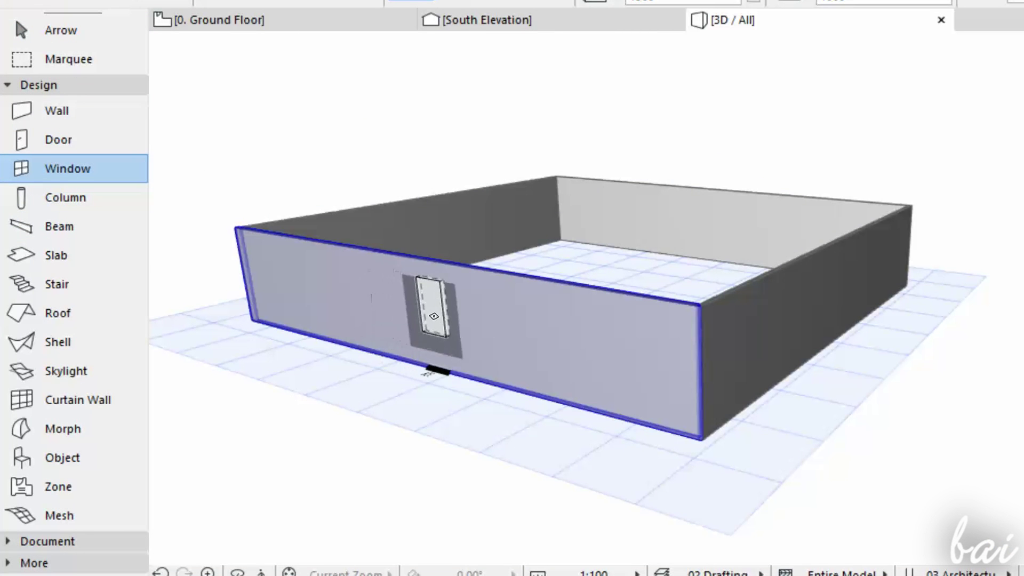
pyautogui.click(351, 316)
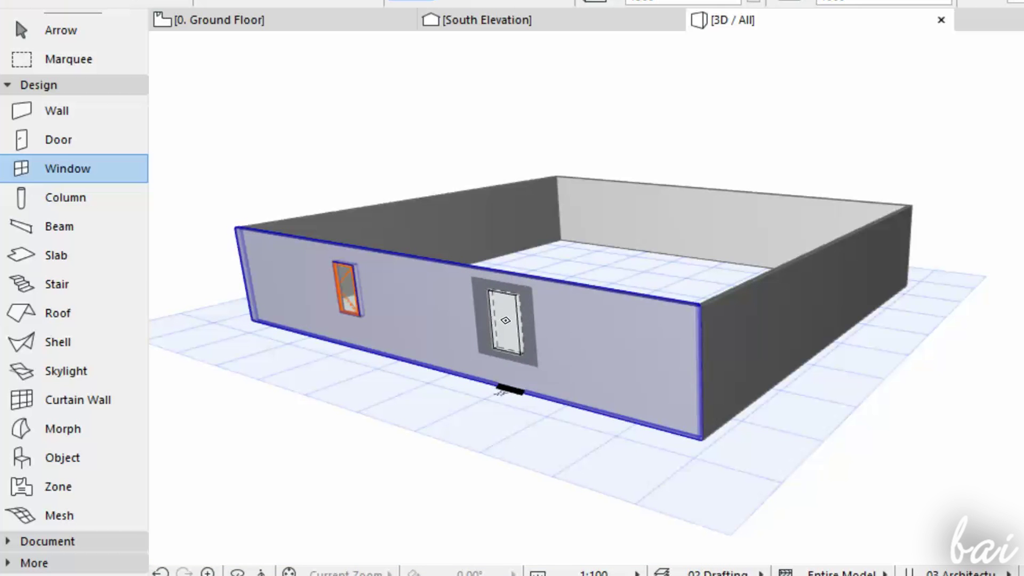
pyautogui.click(506, 324)
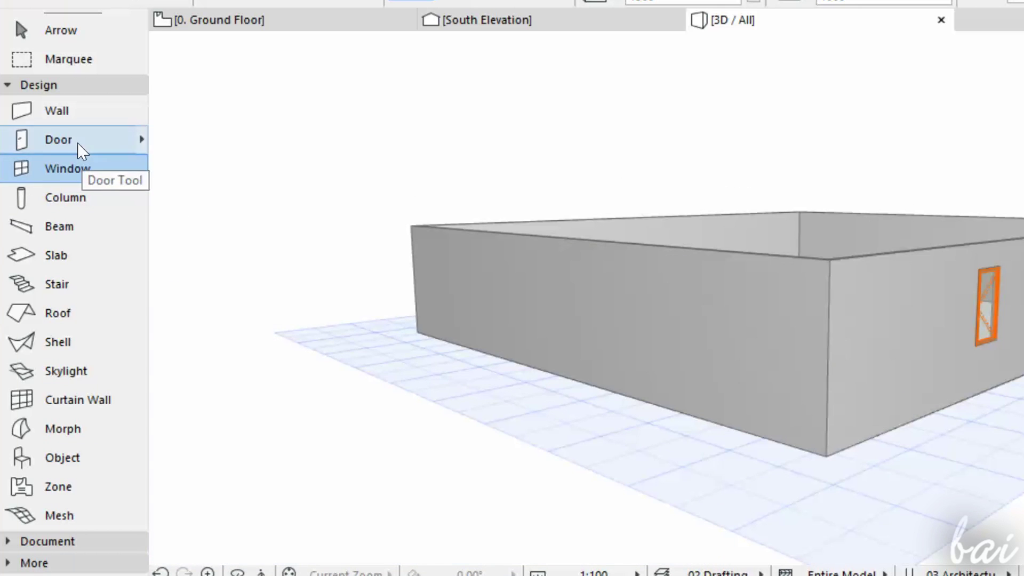
pyautogui.click(81, 150)
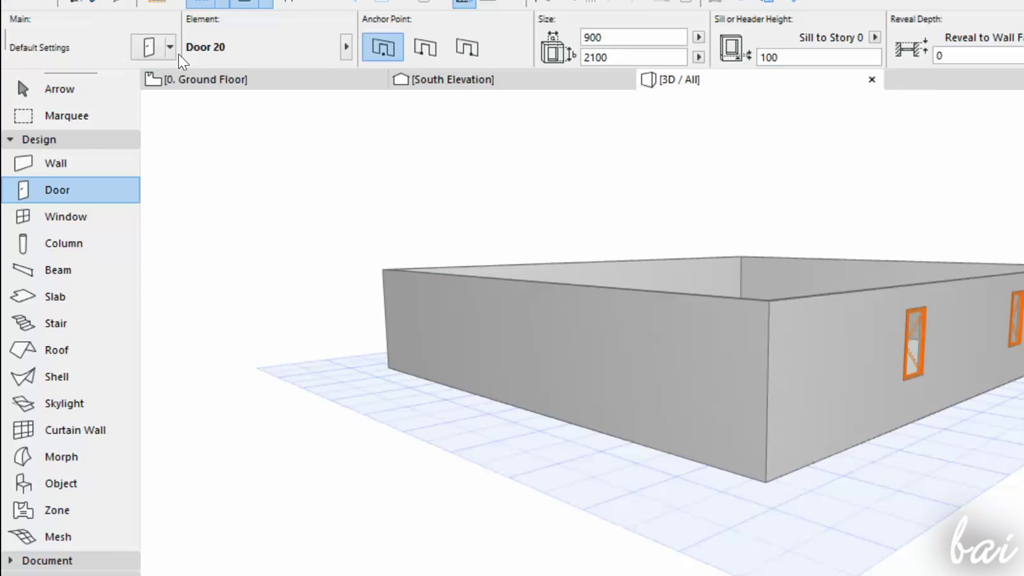
# Step: Set the door default to Door with 2 Sidelights 20 and place it in the long wall
pyautogui.click(170, 47)
pyautogui.click(148, 51)
pyautogui.click(296, 320)
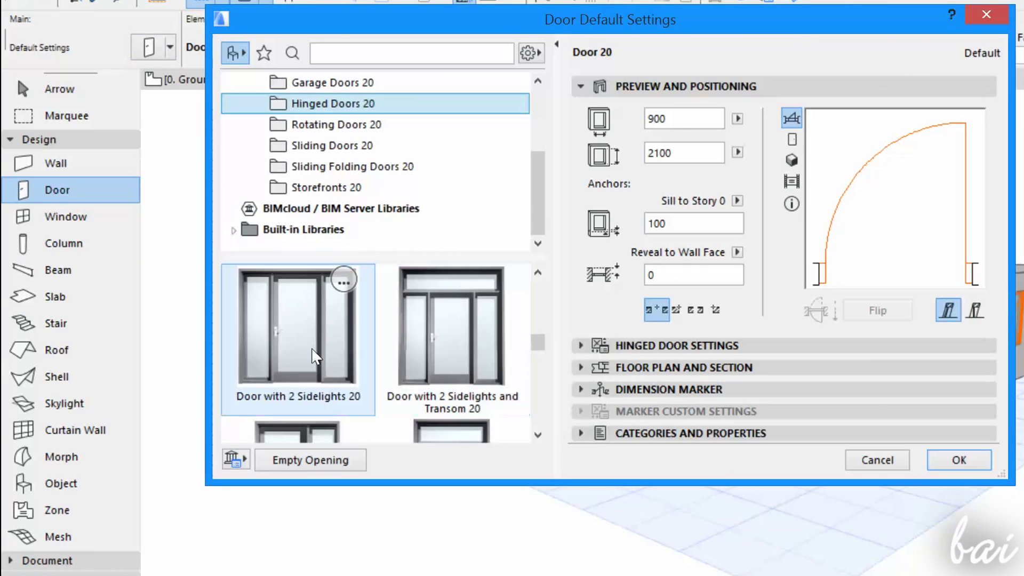
pyautogui.press('Return')
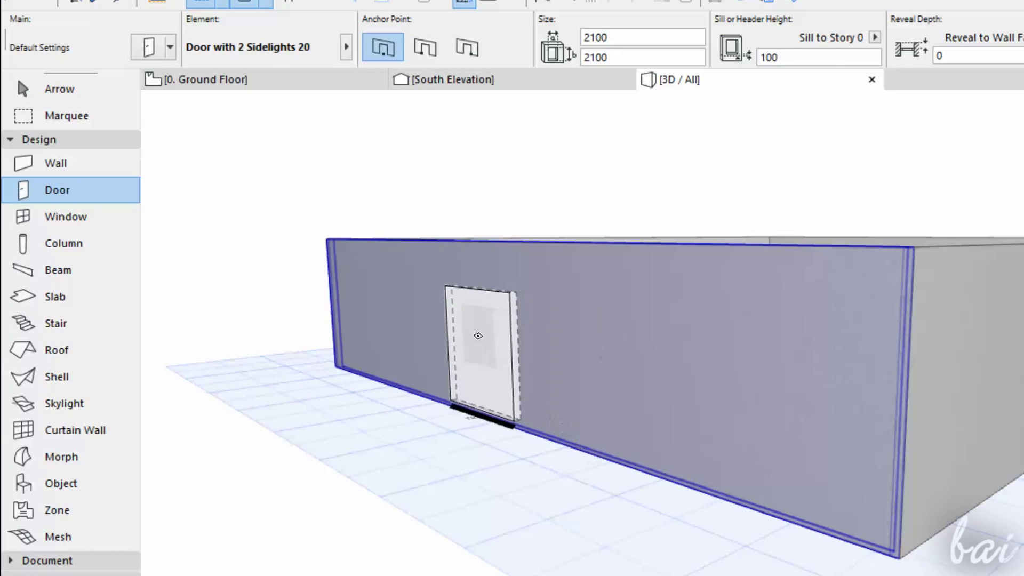
pyautogui.click(478, 336)
pyautogui.click(875, 37)
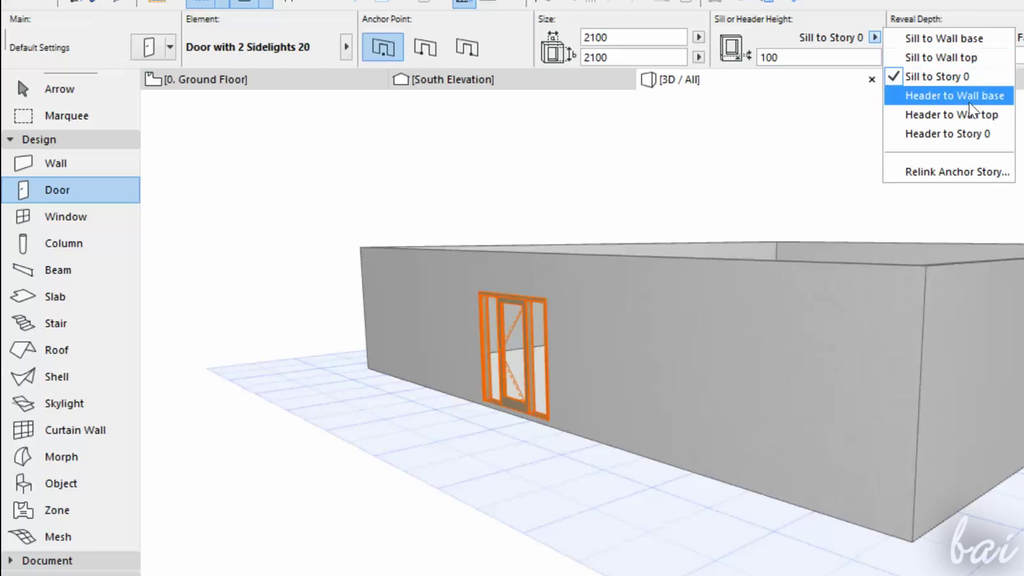
# Step: Anchor the sill to wall top on a relinked story, sill 500, and place a second sidelight door
pyautogui.click(941, 57)
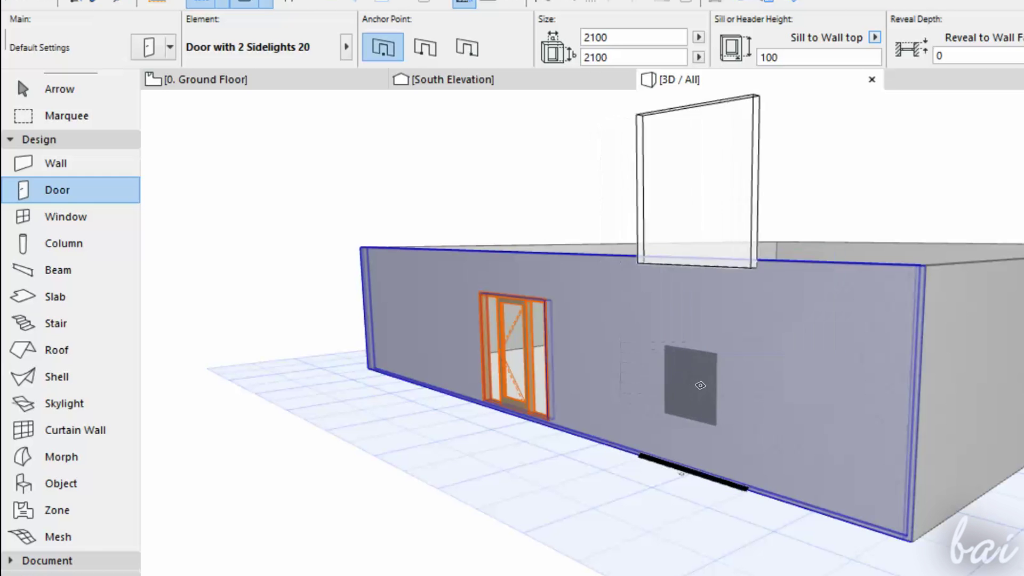
pyautogui.click(875, 37)
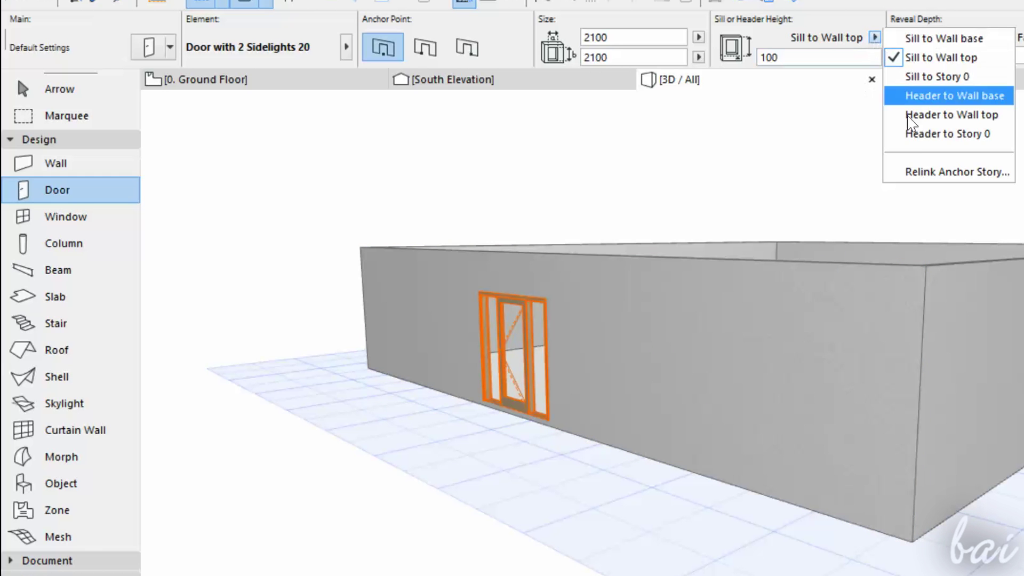
pyautogui.click(932, 172)
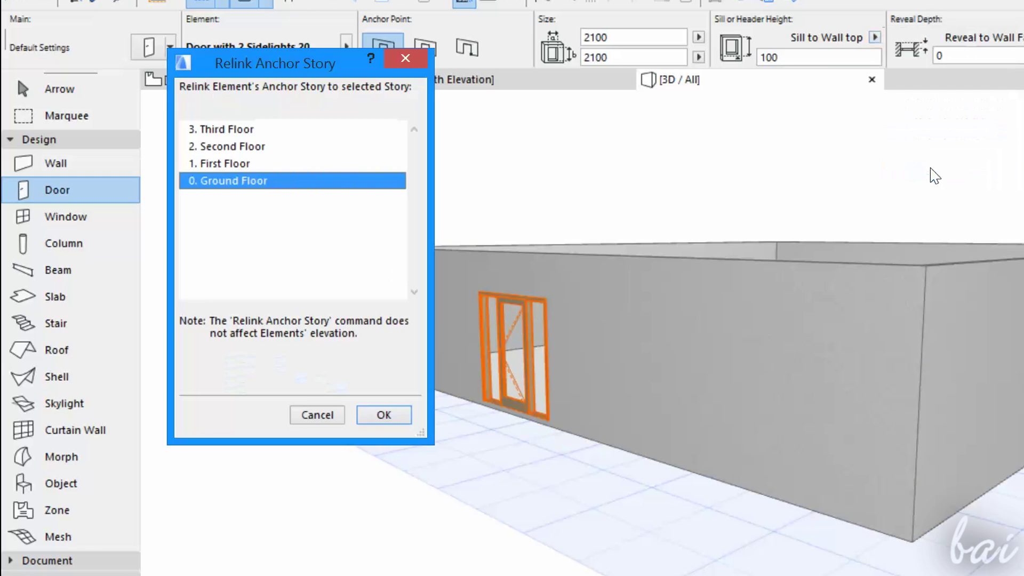
pyautogui.click(296, 163)
pyautogui.click(384, 415)
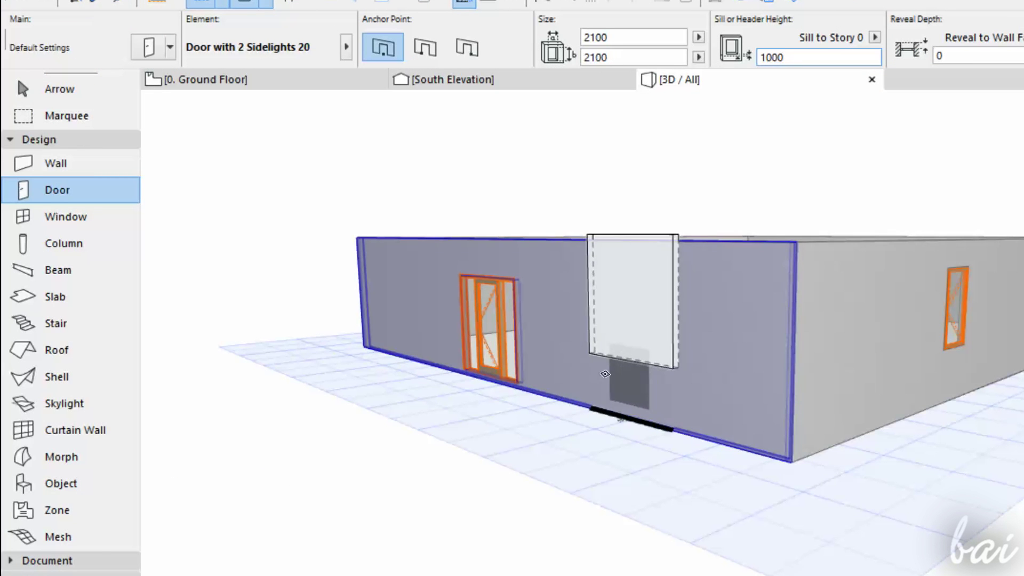
pyautogui.write('500')
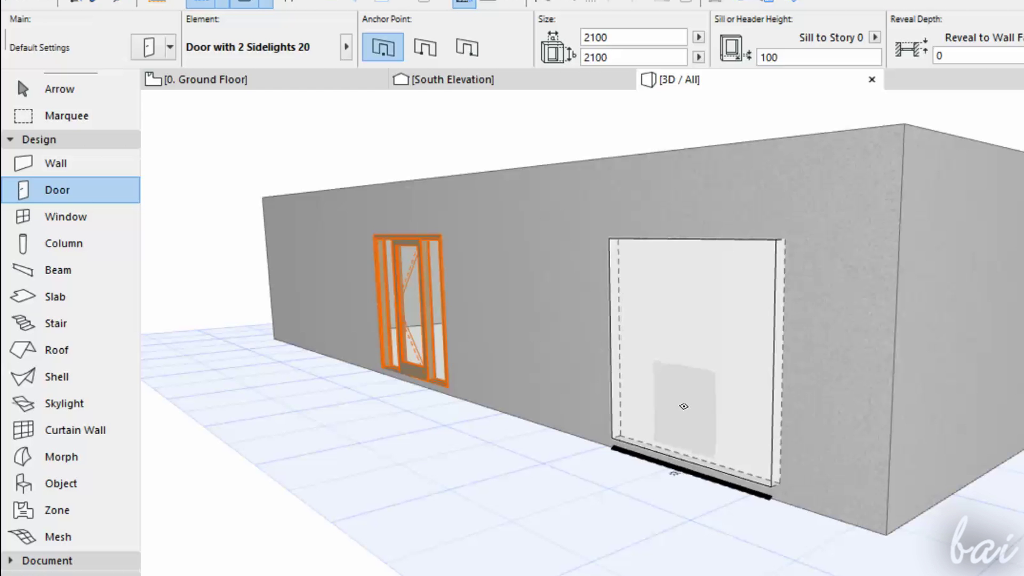
pyautogui.click(687, 406)
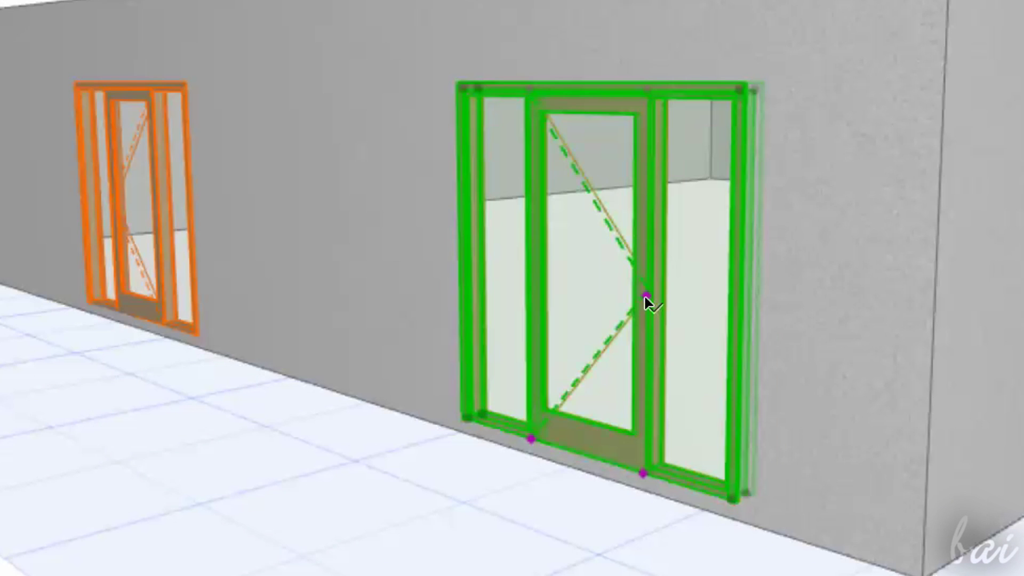
# Step: Swing the second sidelight door's leaf open by raising its 3D opening angle from 0,00°
pyautogui.click(646, 296)
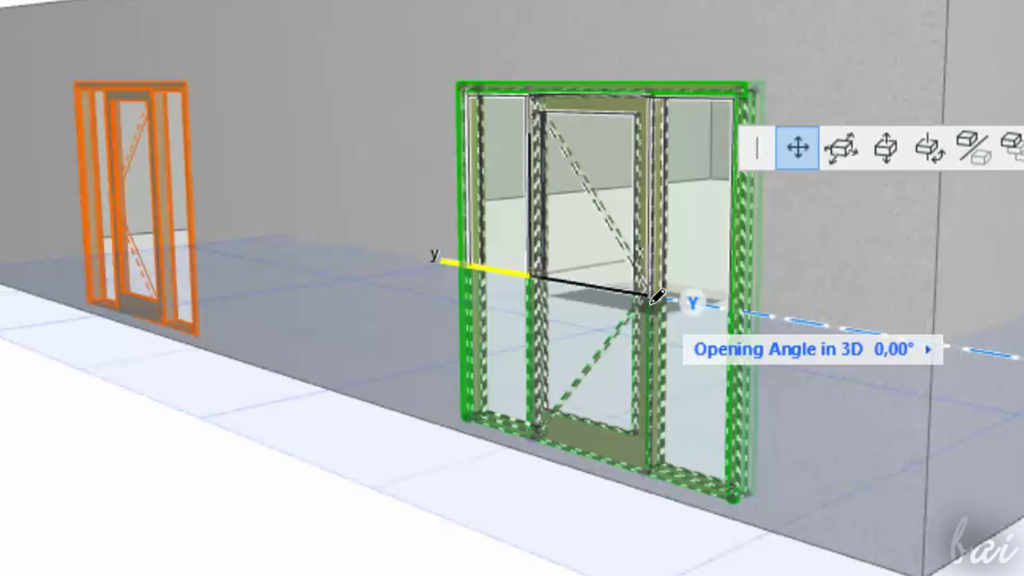
pyautogui.click(489, 352)
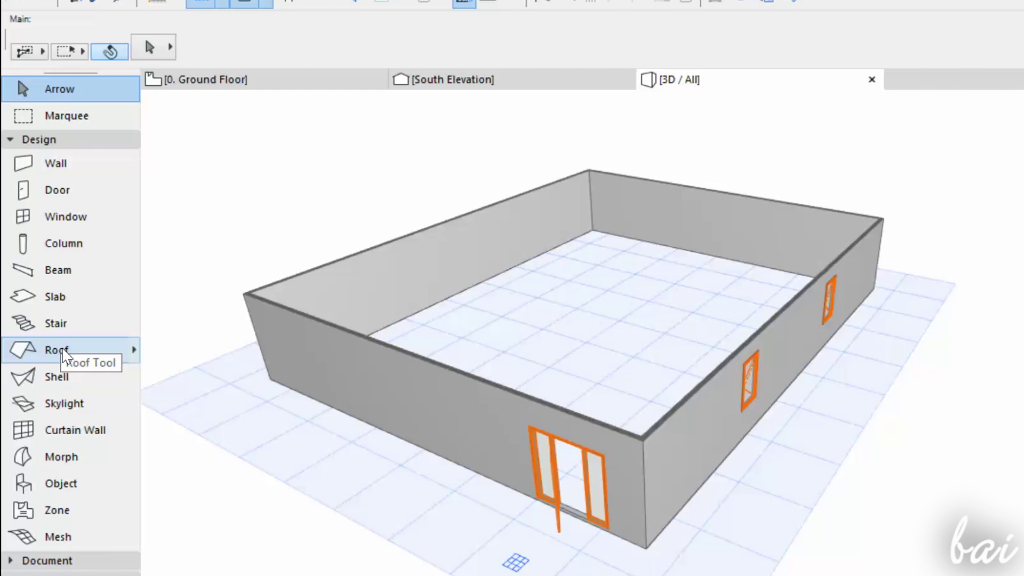
# Step: Take the Roof tool with the Pitch Roof - Tiles preset and draw a trial roof rectangle
pyautogui.click(66, 354)
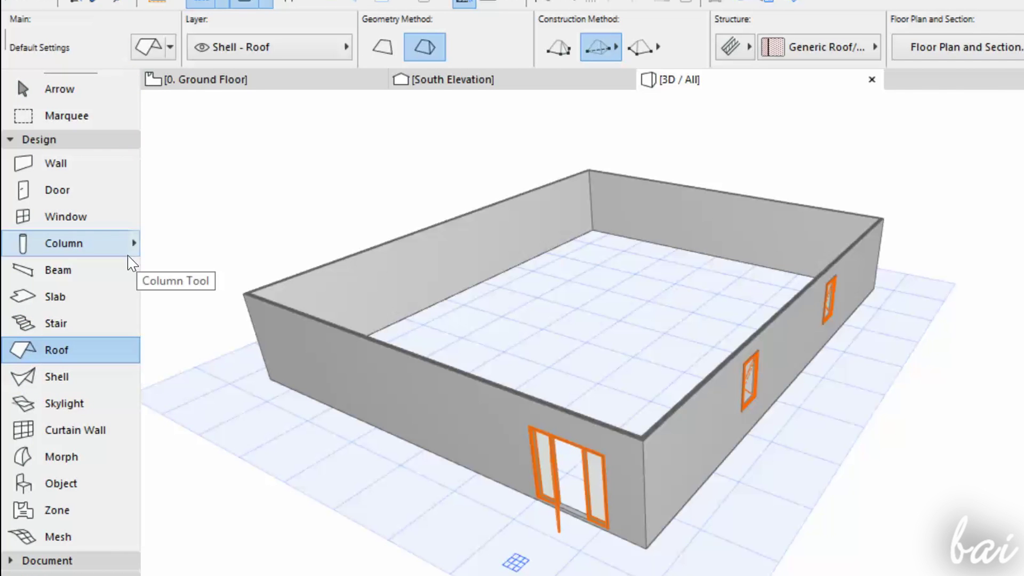
pyautogui.click(171, 51)
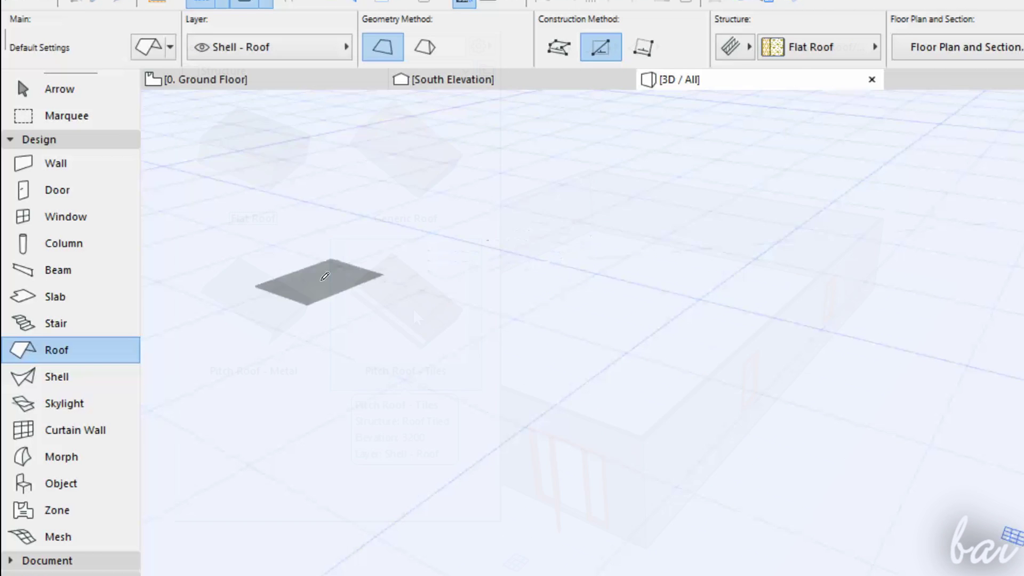
pyautogui.click(317, 279)
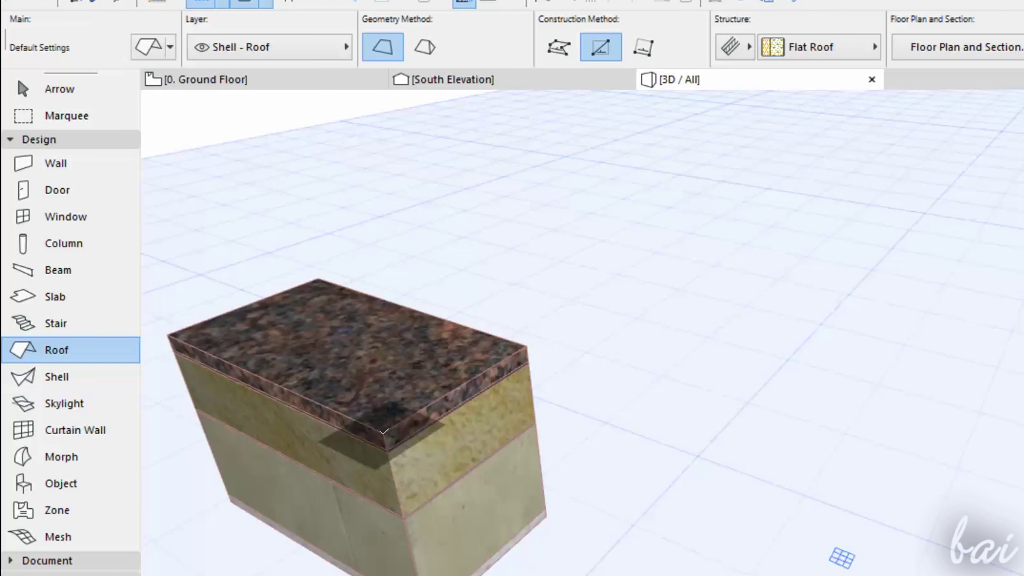
pyautogui.click(495, 200)
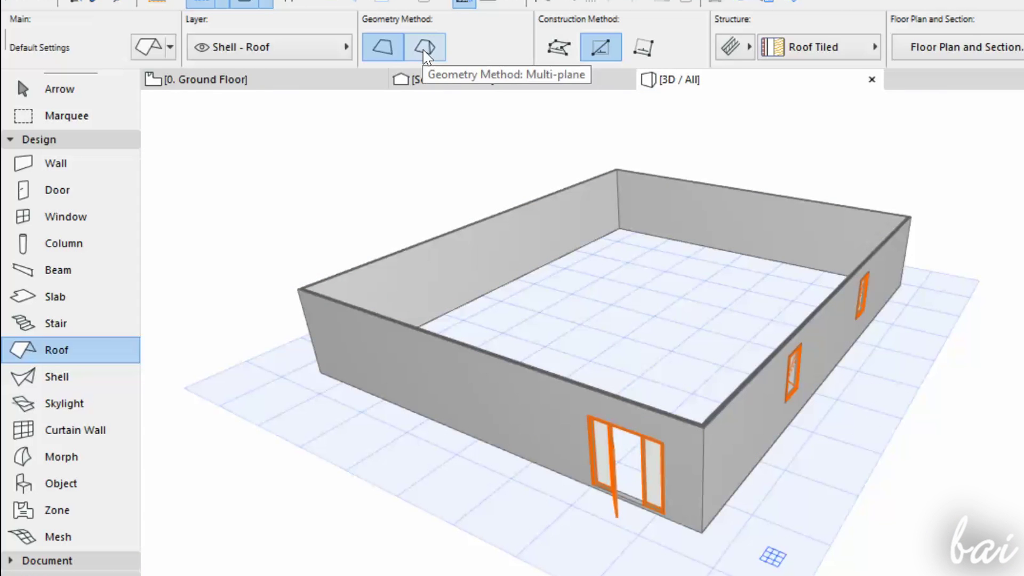
# Step: Draw a multi-plane hip roof across the wall corners and set its pivot line
pyautogui.click(424, 49)
pyautogui.click(301, 290)
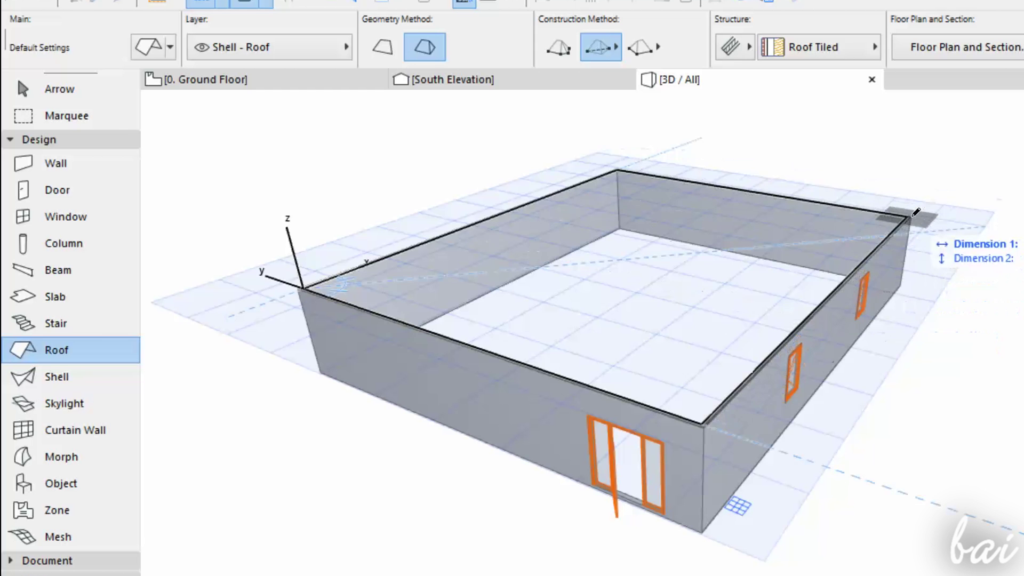
pyautogui.click(913, 214)
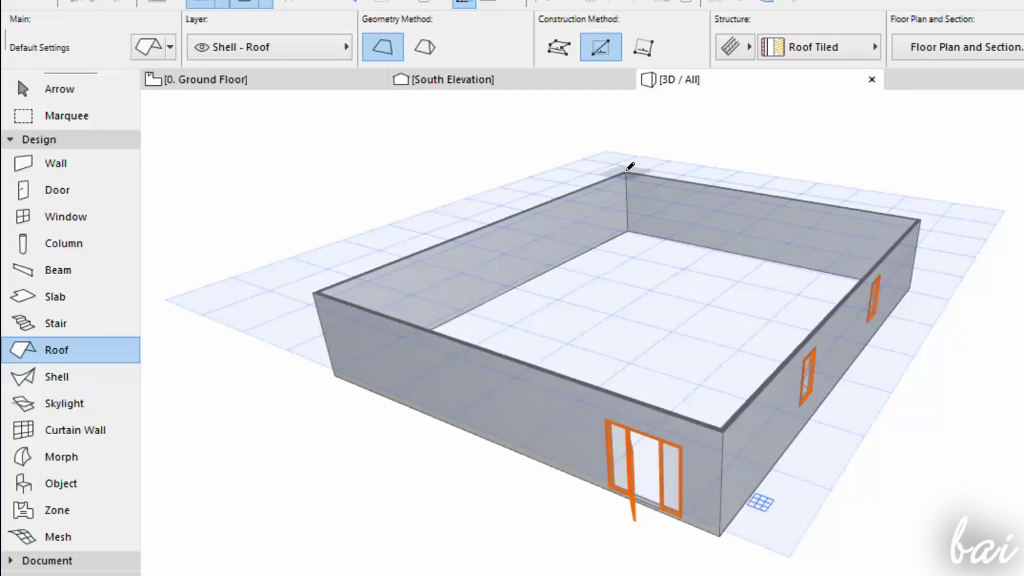
pyautogui.click(624, 167)
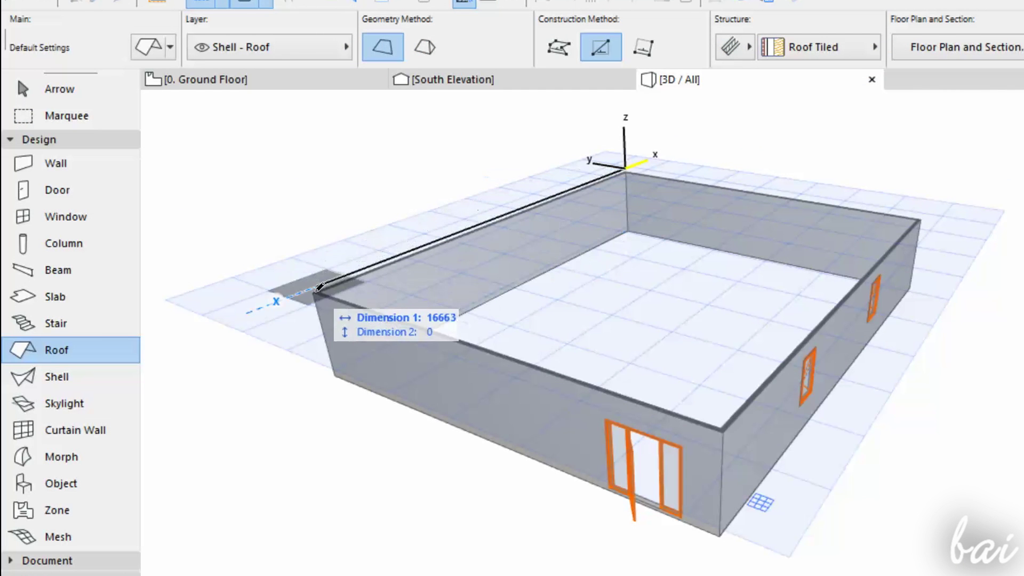
pyautogui.click(320, 288)
pyautogui.click(719, 431)
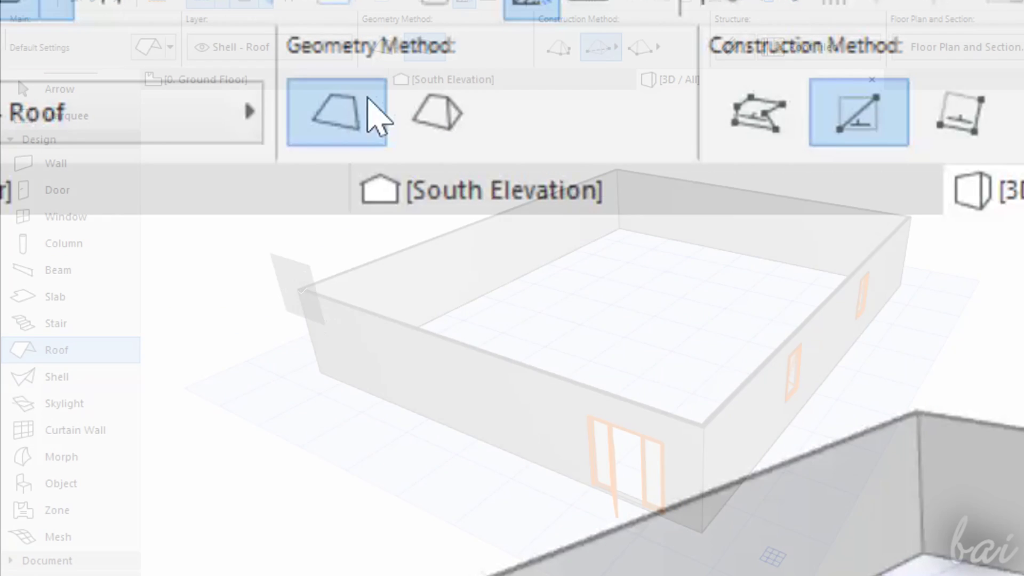
# Step: Redraw the multi-plane hip roof corner to corner with a new pivot line on the wall top
pyautogui.click(433, 128)
pyautogui.click(303, 288)
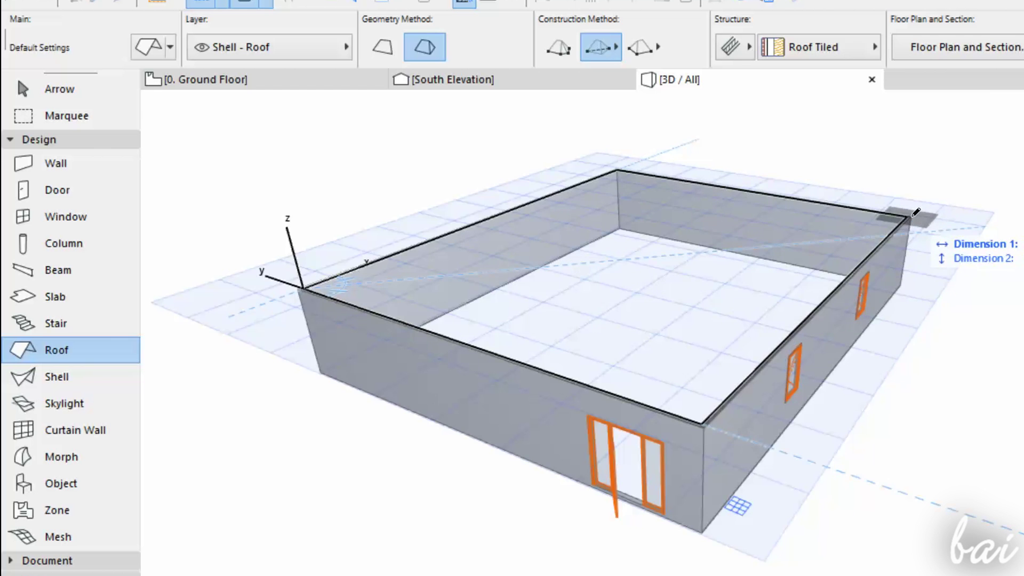
pyautogui.click(915, 212)
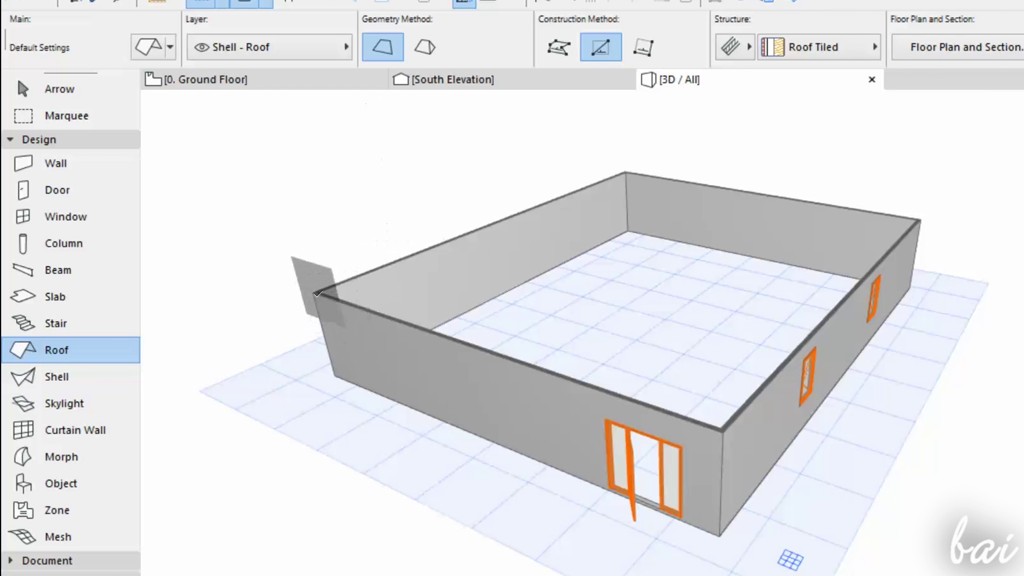
pyautogui.click(319, 292)
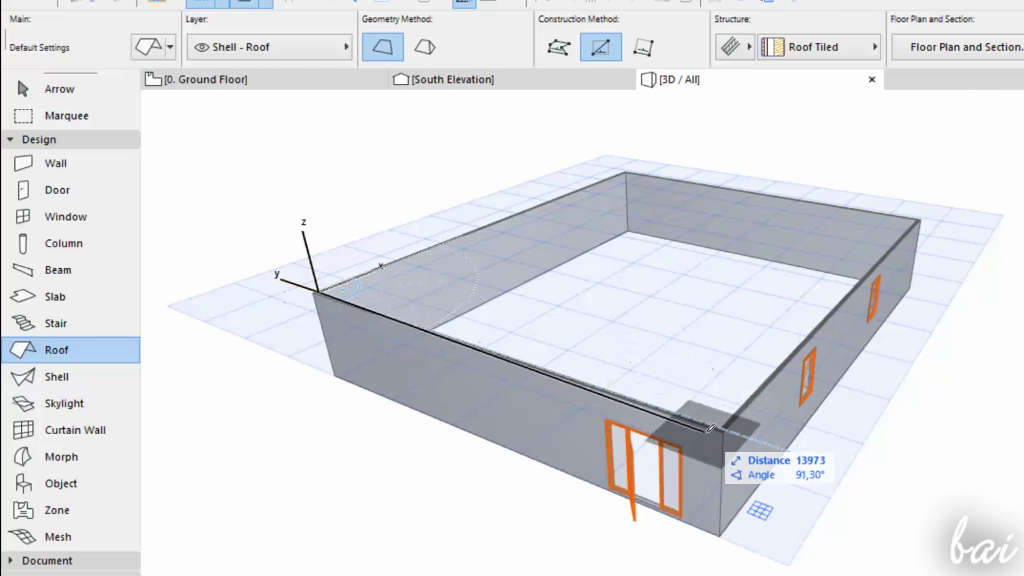
pyautogui.click(717, 425)
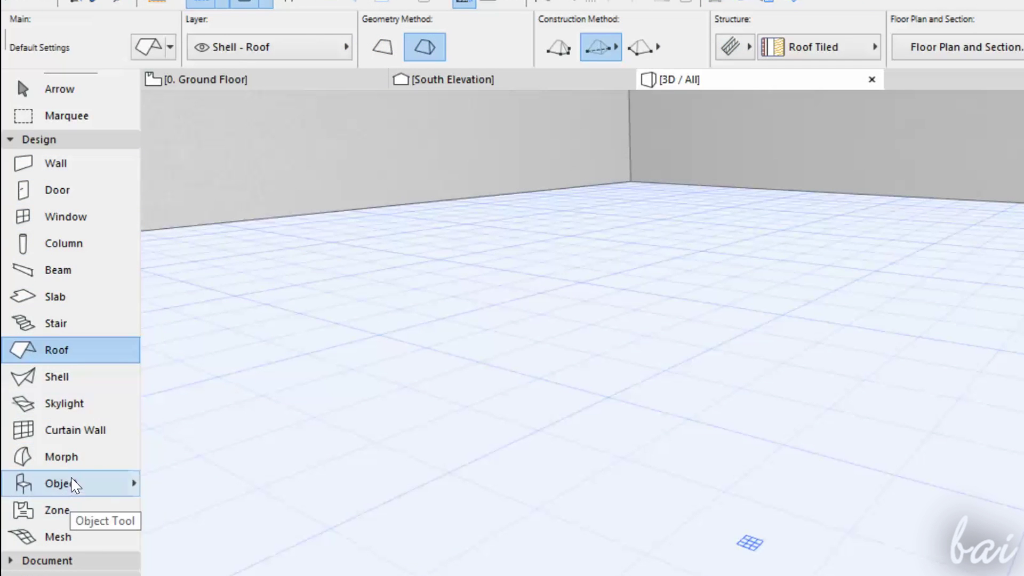
pyautogui.click(59, 323)
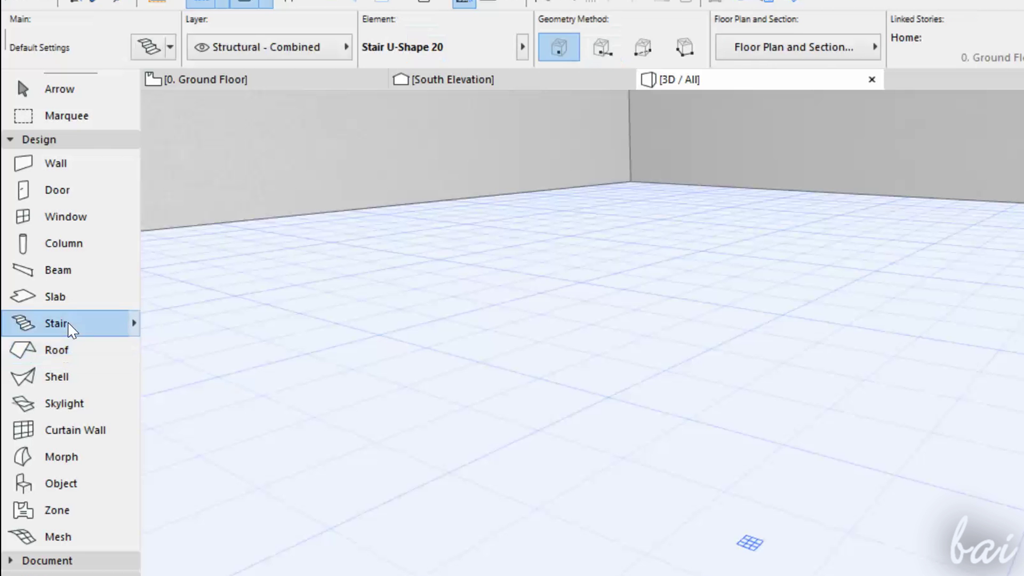
# Step: Place the U-shaped stair, then place a Chair 07 20 on the ground floor
pyautogui.click(309, 282)
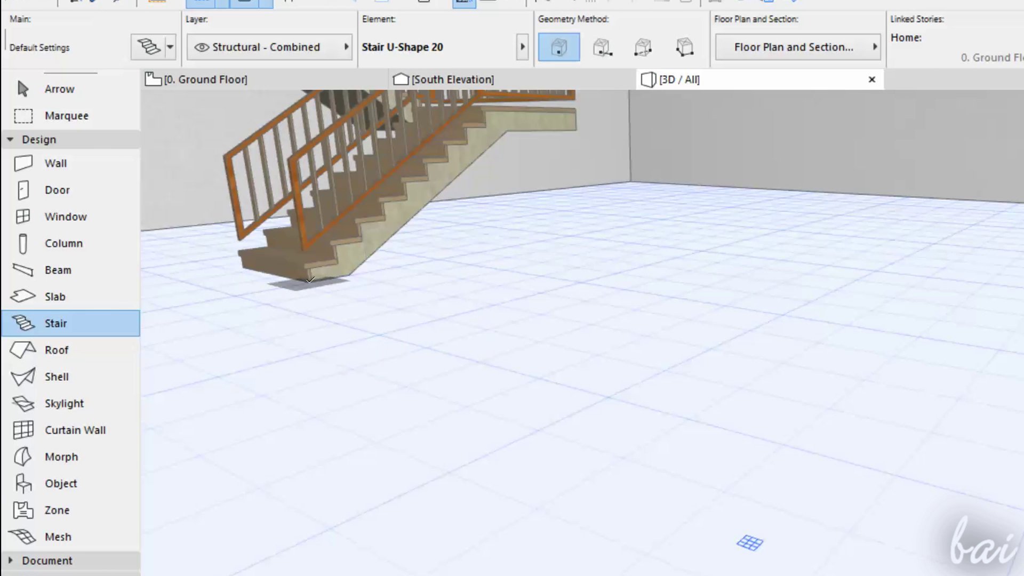
pyautogui.click(60, 484)
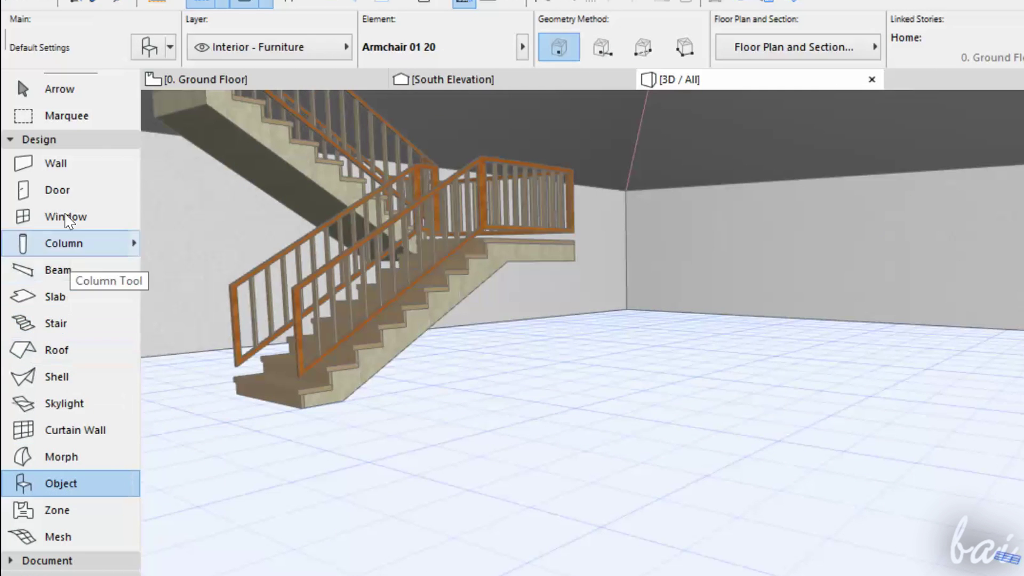
pyautogui.click(153, 54)
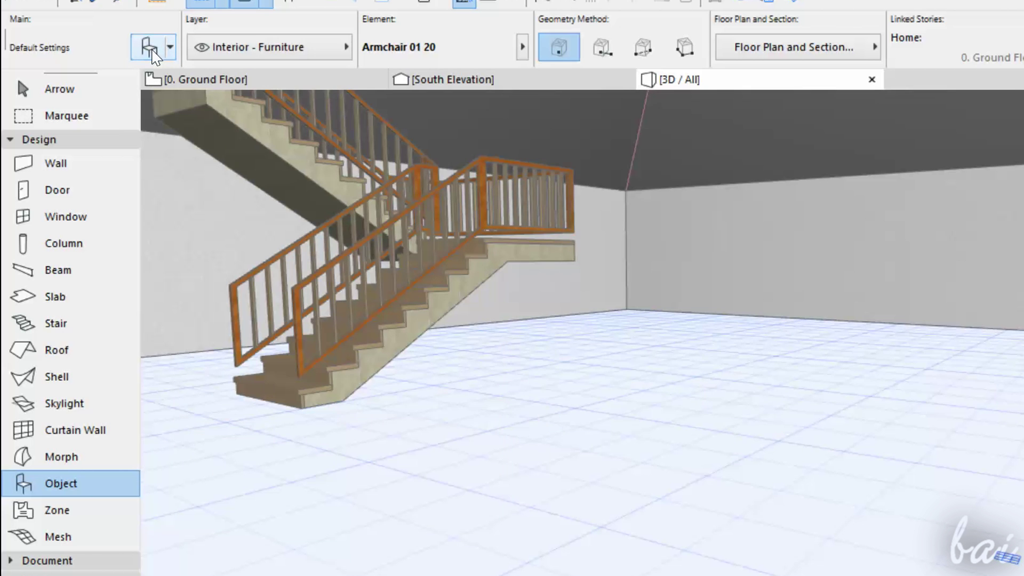
pyautogui.moveTo(538, 288); pyautogui.dragTo(540, 323)
pyautogui.click(489, 340)
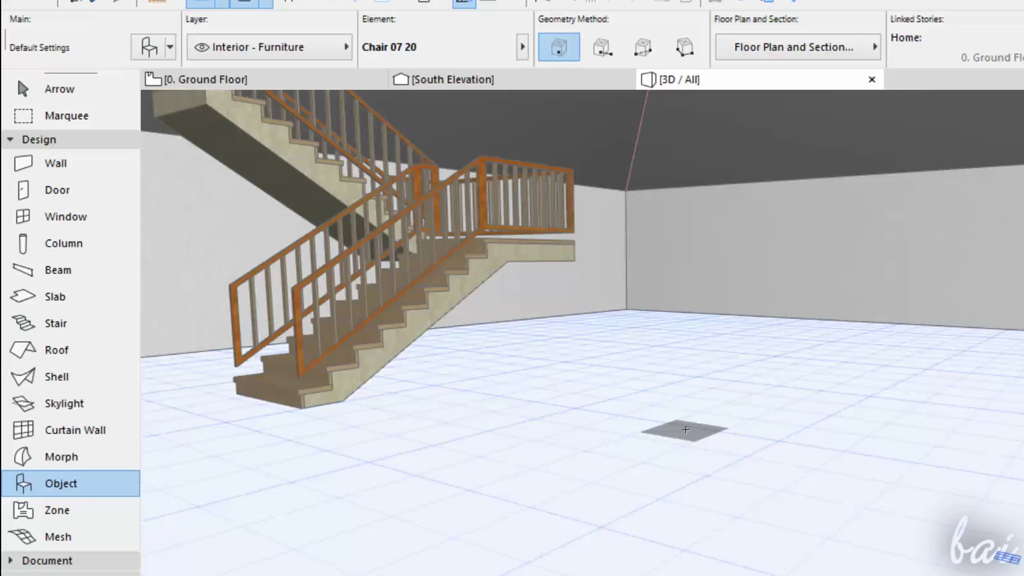
pyautogui.click(656, 405)
# Step: Snap the editing plane to First Floor and place a second Chair 07 20 there
pyautogui.scroll(3, 704, 361)
pyautogui.scroll(2, 695, 367)
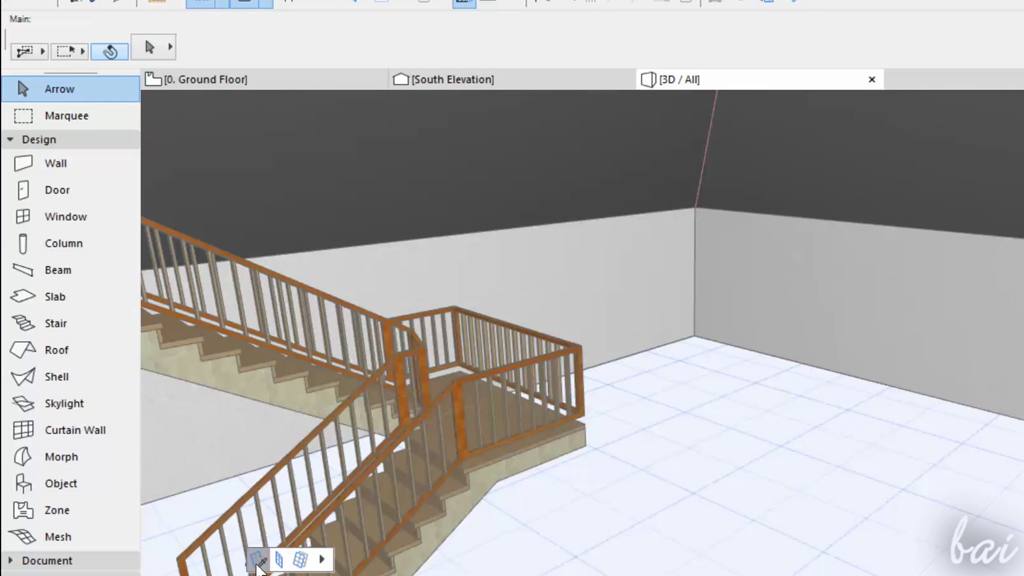
pyautogui.click(258, 565)
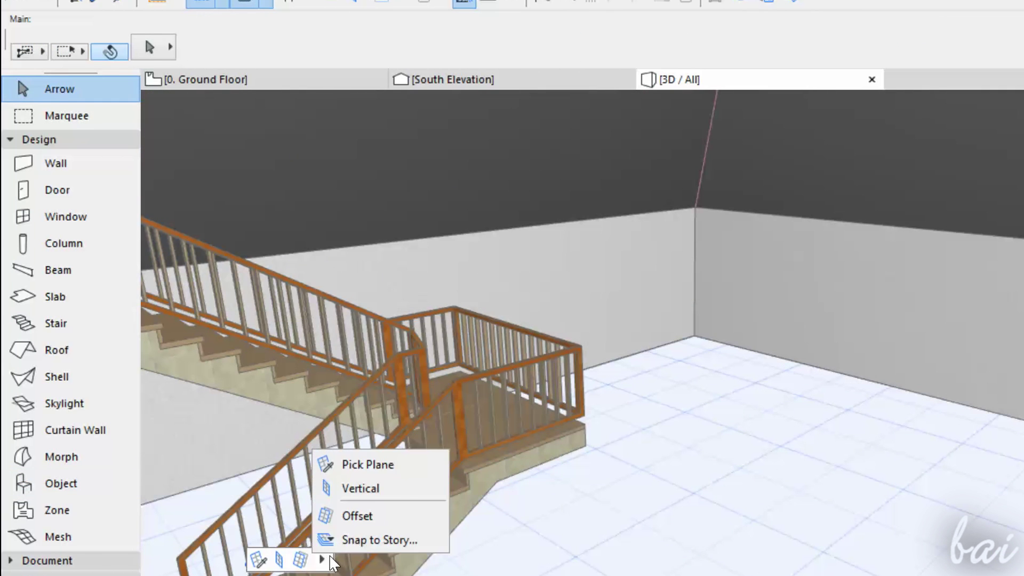
pyautogui.click(366, 539)
pyautogui.click(245, 154)
pyautogui.click(247, 167)
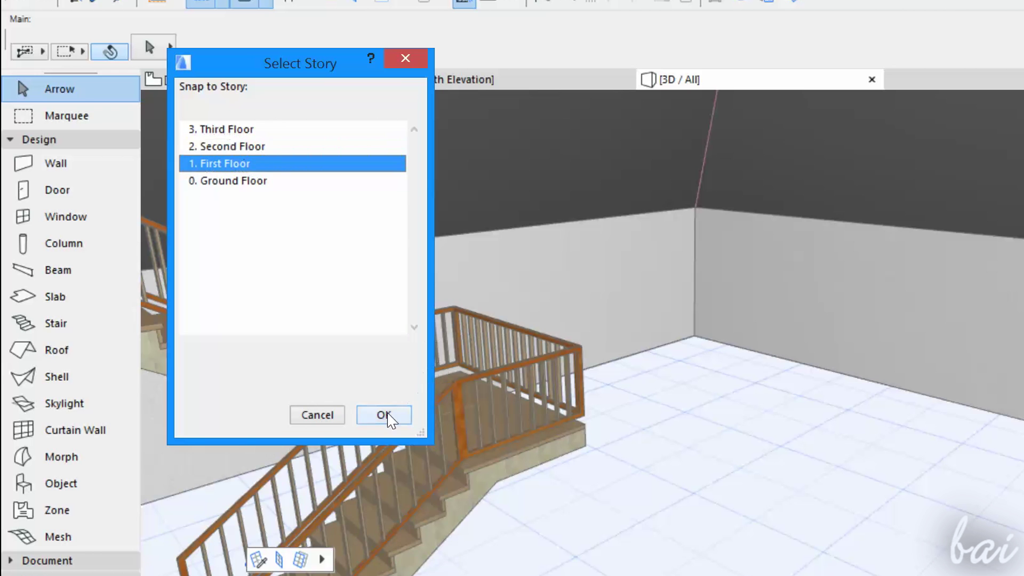
pyautogui.click(384, 415)
pyautogui.press('o')
pyautogui.click(736, 389)
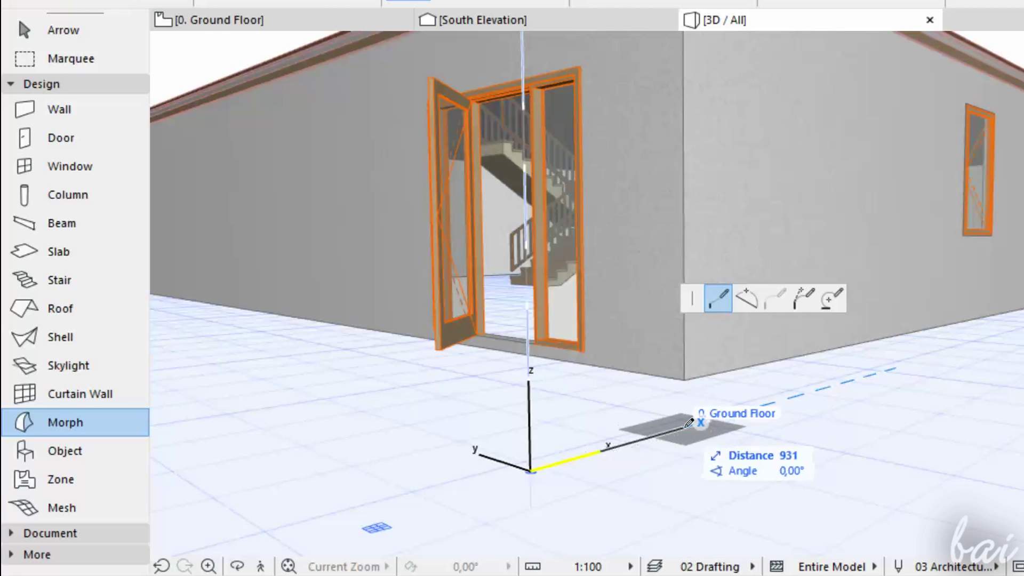
# Step: Finish the bent morph line beside the door with three more vertices
pyautogui.click(684, 426)
pyautogui.click(793, 438)
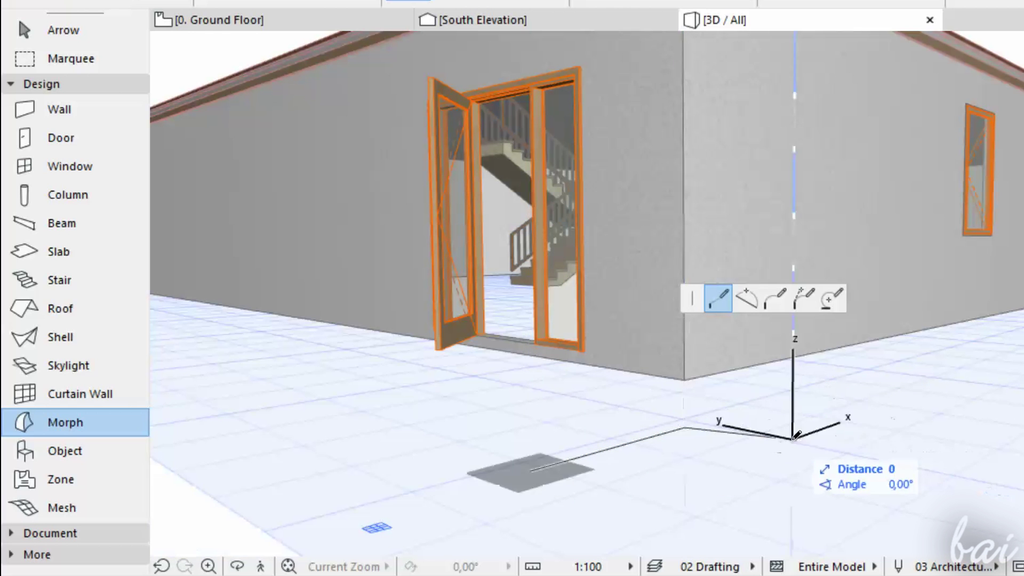
pyautogui.click(892, 408)
pyautogui.click(892, 407)
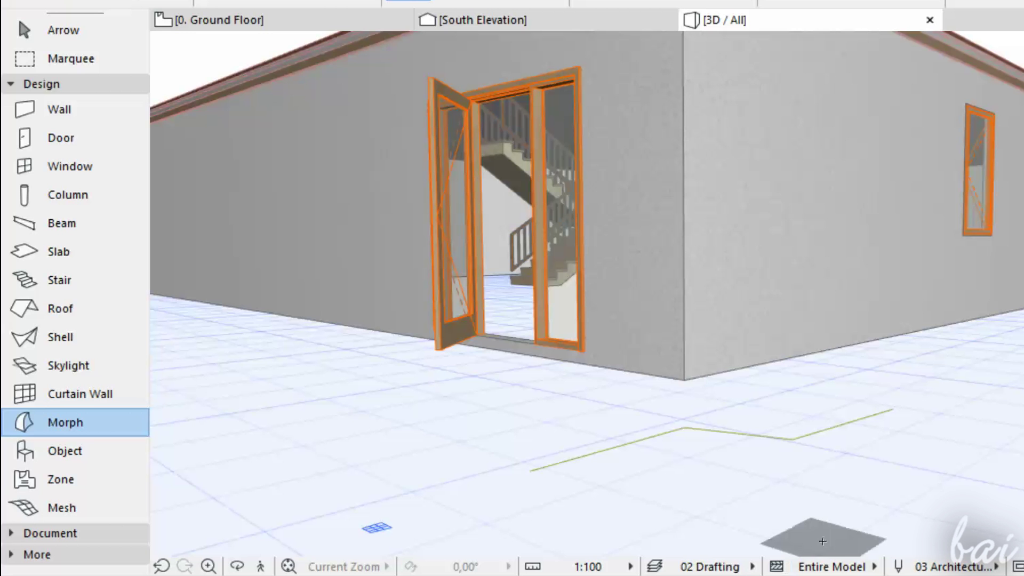
# Step: Draw a circle south of the ground-floor plan and switch to the Fill tool
pyautogui.scroll(-5, 703, 504)
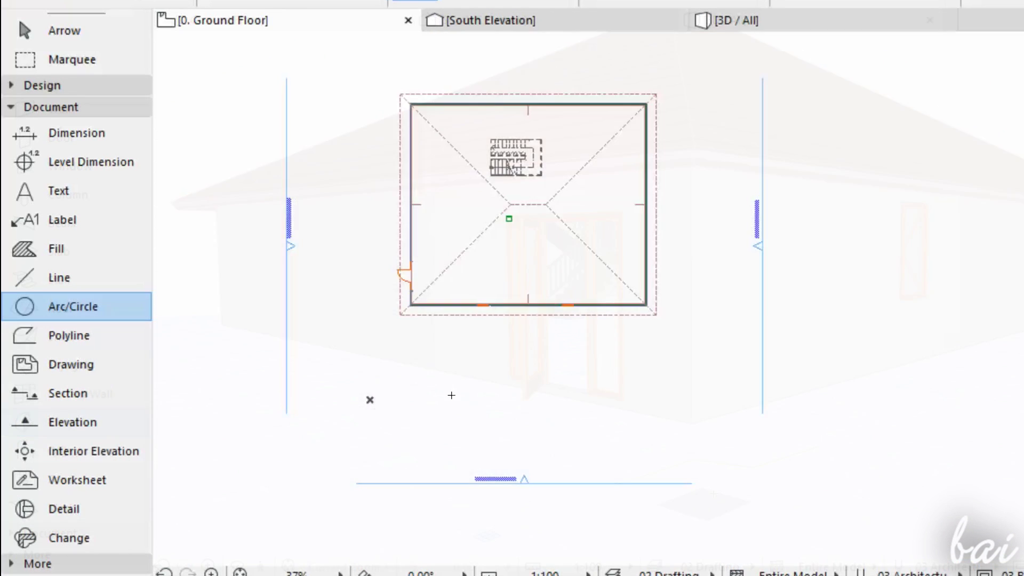
pyautogui.click(450, 422)
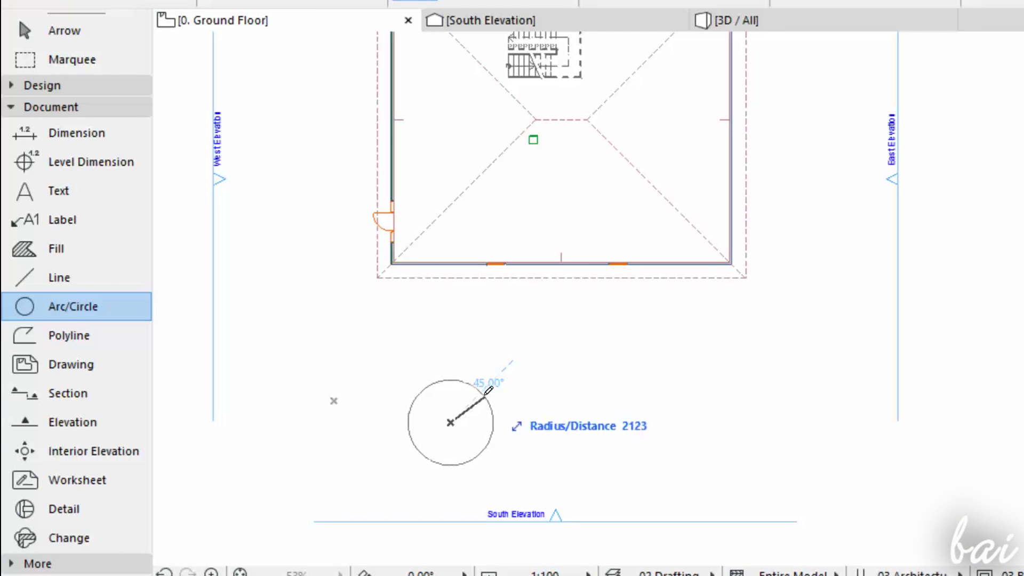
pyautogui.click(485, 396)
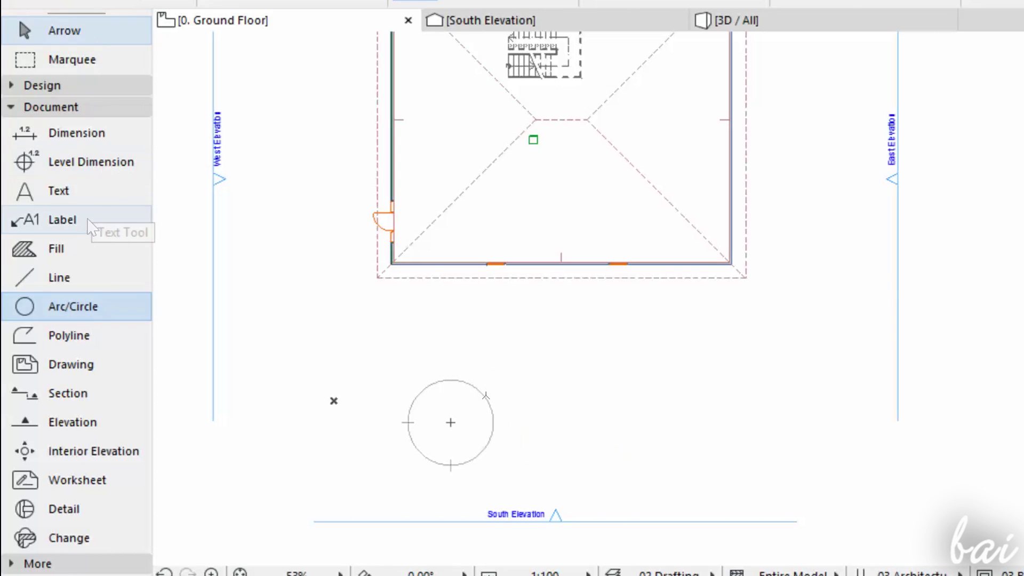
pyautogui.click(90, 249)
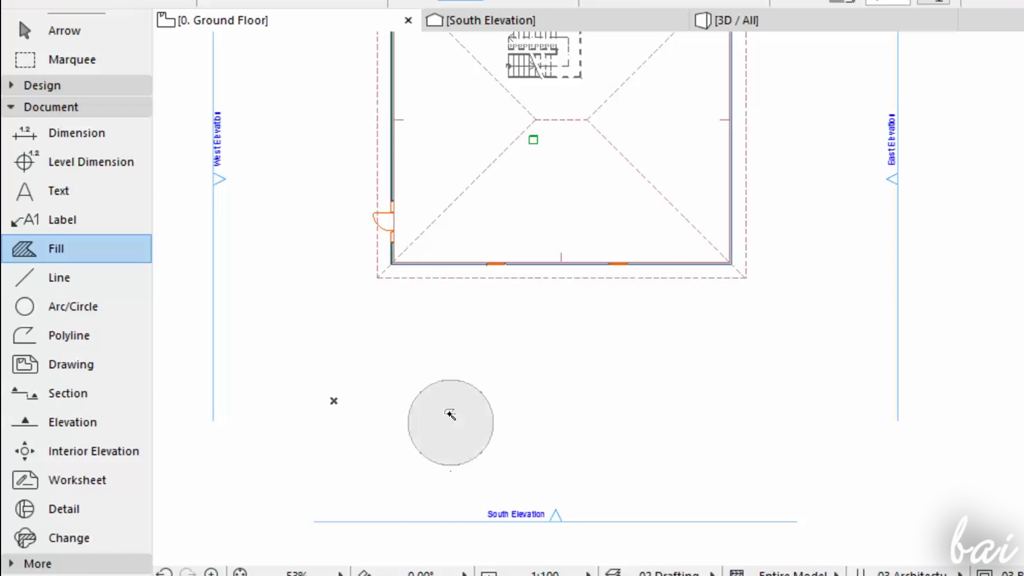
pyautogui.scroll(-5, 408, 486)
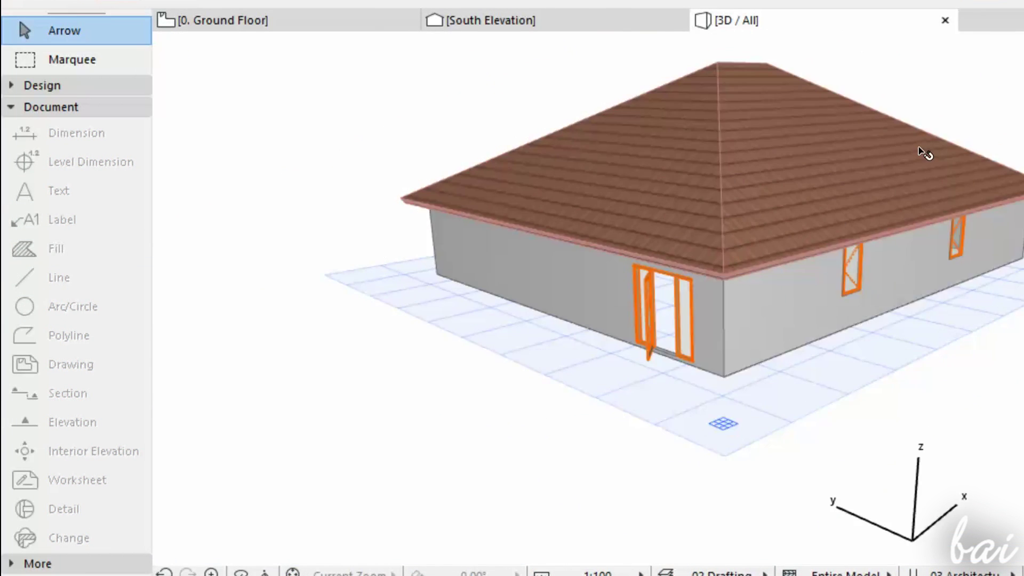
# Step: Draw a four-point morph polyline on the ground in front of the door wall
pyautogui.scroll(-5, 919, 148)
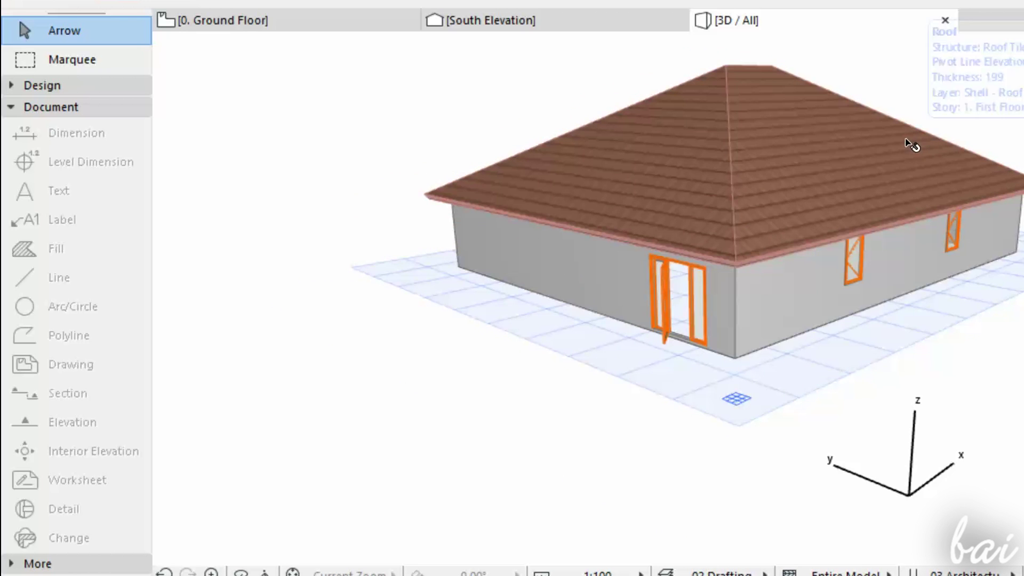
pyautogui.scroll(-3, 936, 72)
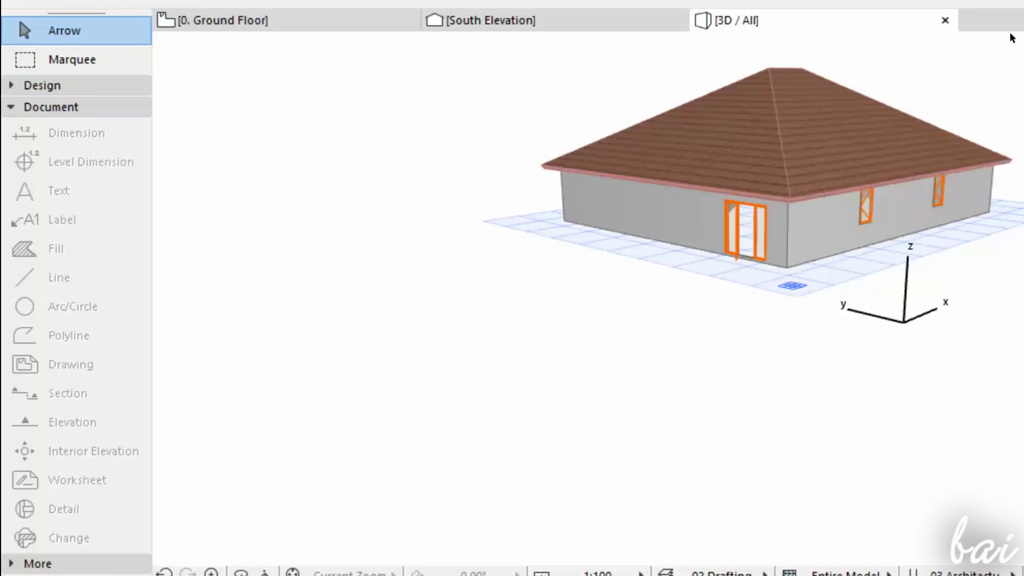
pyautogui.scroll(3, 824, 101)
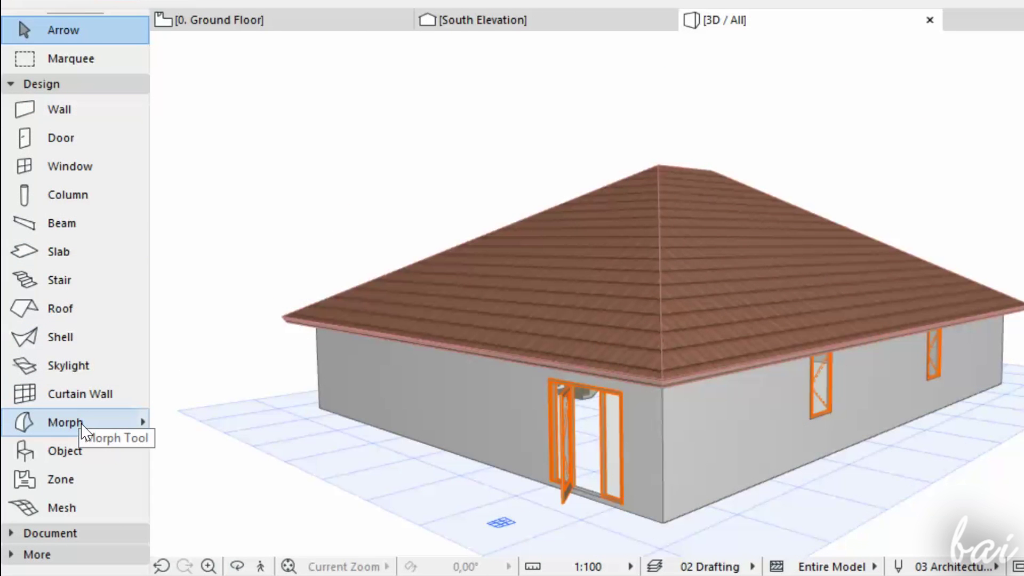
pyautogui.click(79, 430)
pyautogui.keyDown('shift'); pyautogui.moveTo(373, 480); pyautogui.dragTo(587, 533, button='middle'); pyautogui.keyUp('shift')
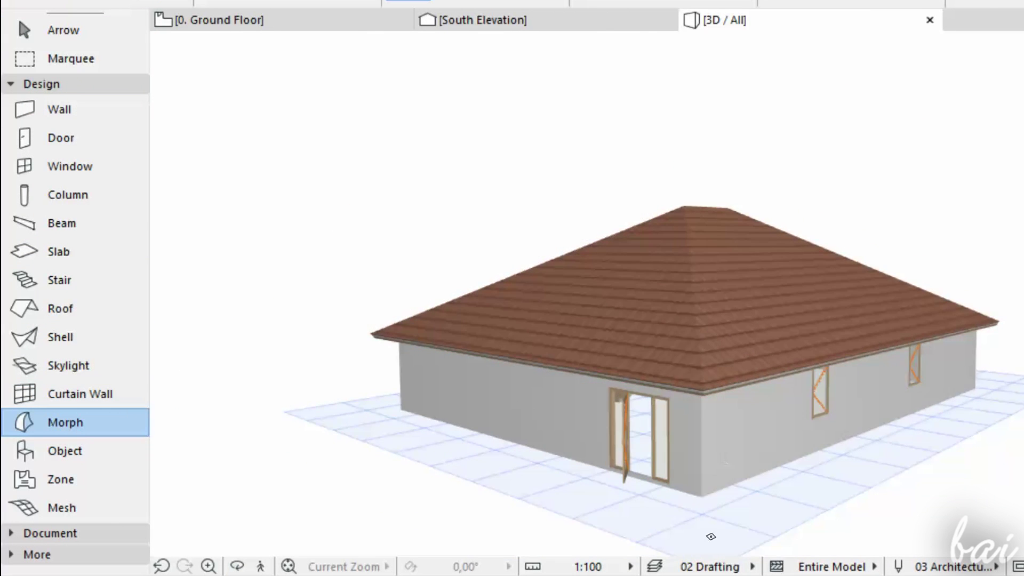
pyautogui.scroll(3, 722, 548)
pyautogui.scroll(5, 722, 547)
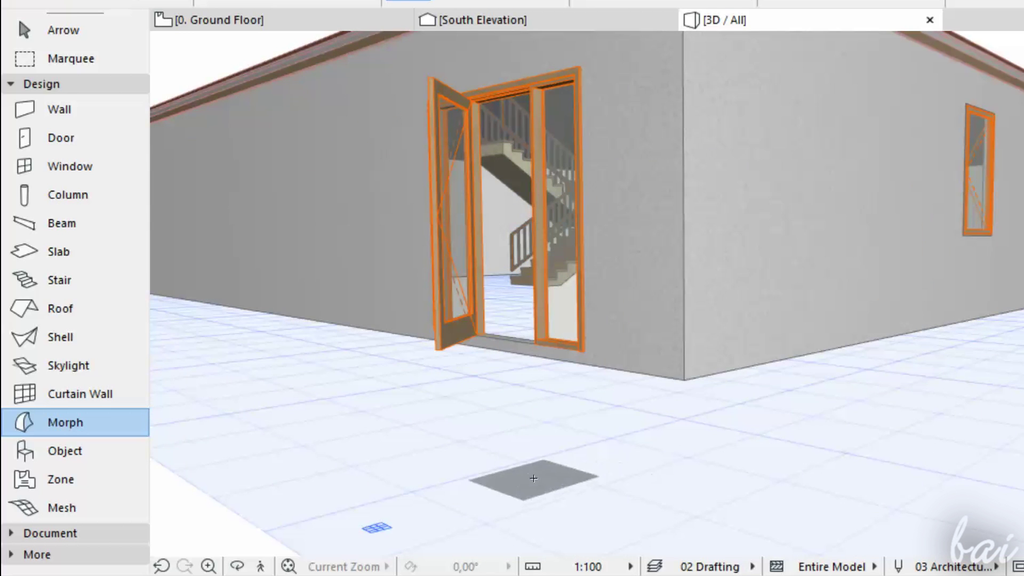
pyautogui.click(530, 471)
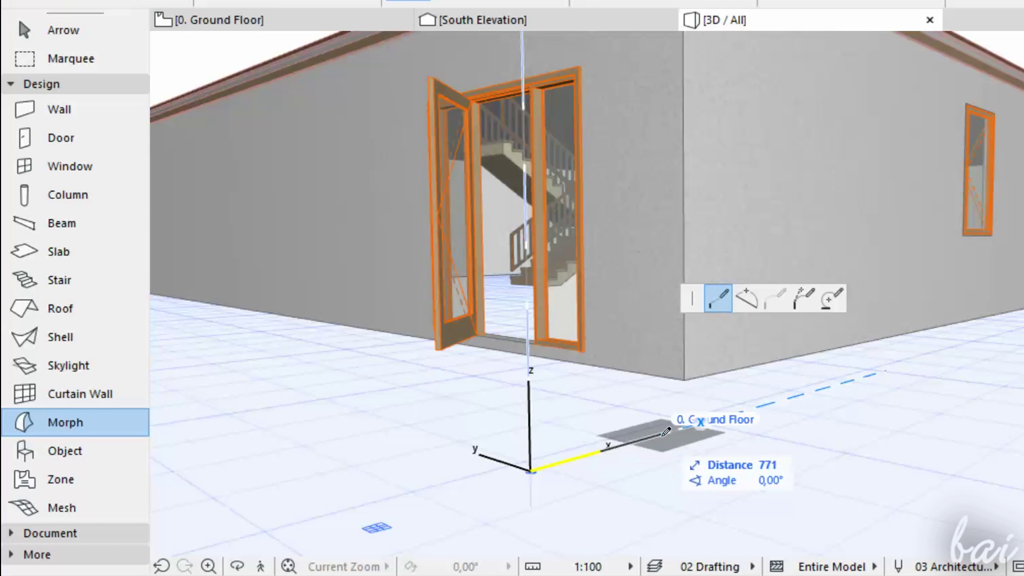
pyautogui.click(685, 427)
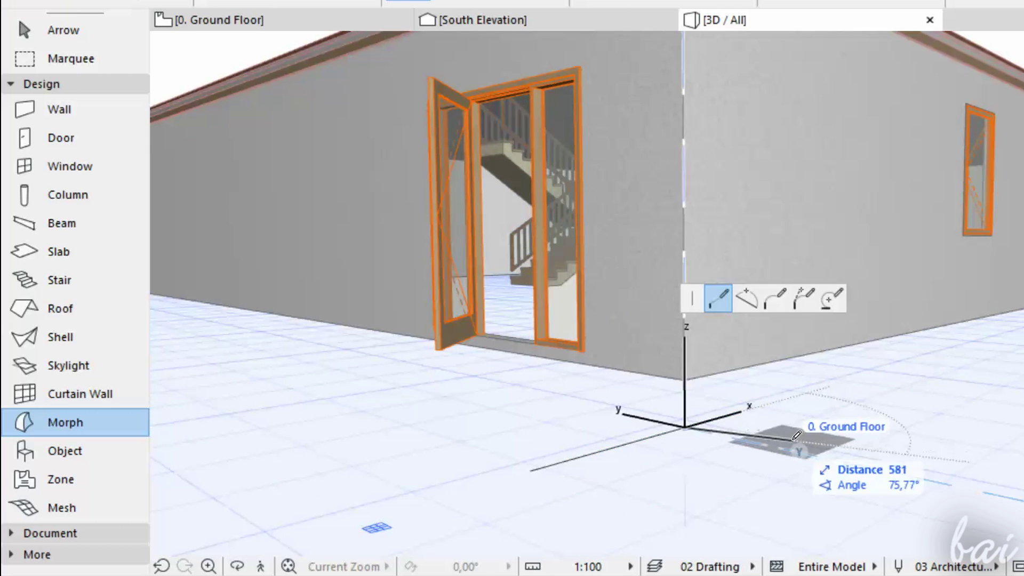
pyautogui.click(793, 439)
pyautogui.click(894, 407)
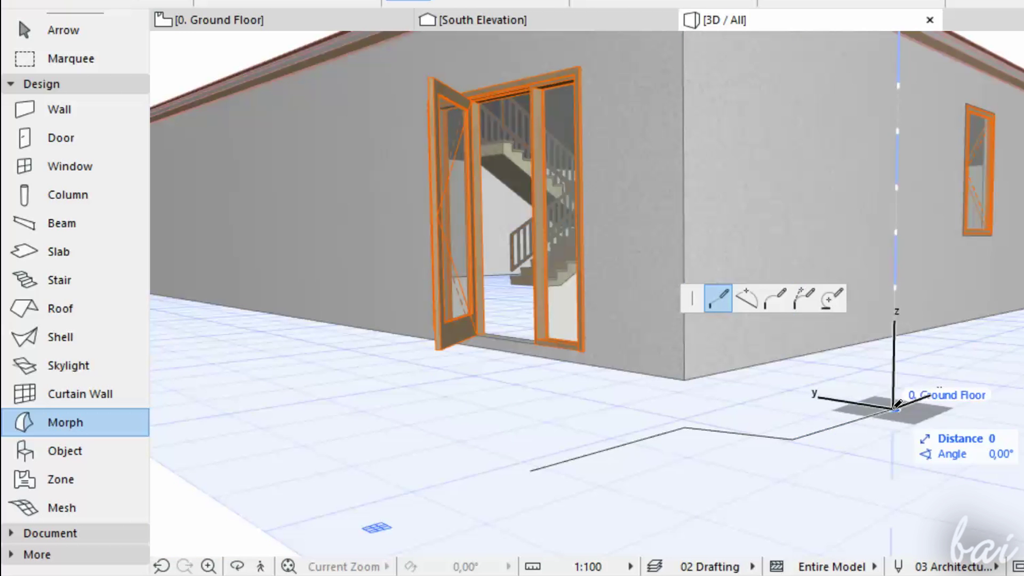
pyautogui.click(894, 406)
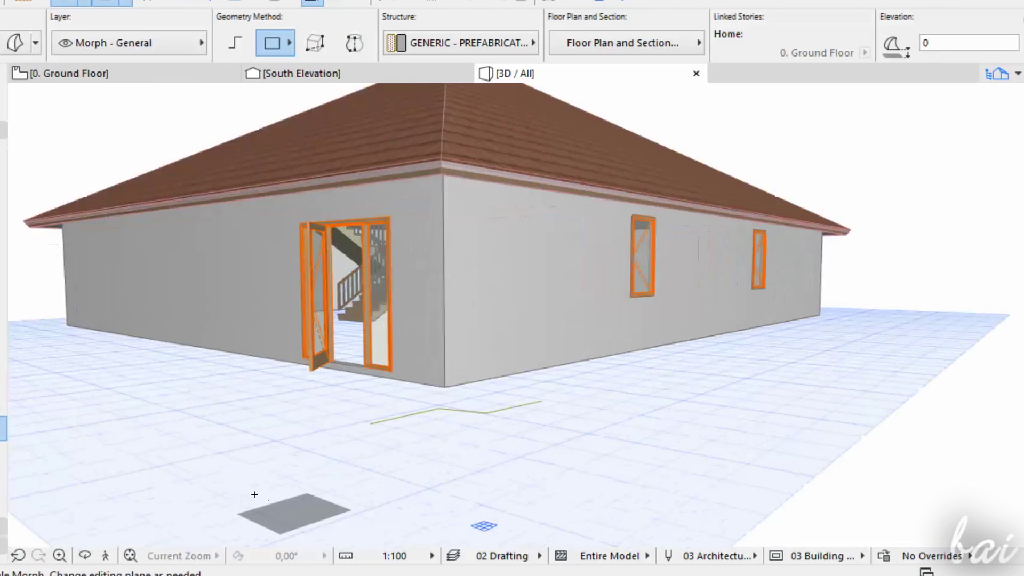
# Step: Draw a first flat rectangular morph on the ground near the house
pyautogui.click(250, 503)
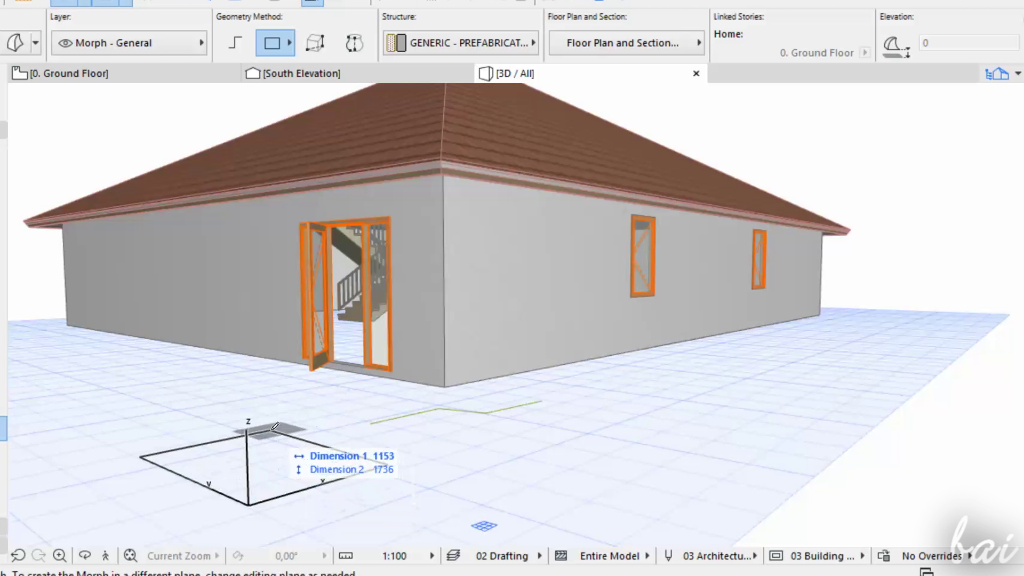
pyautogui.click(275, 432)
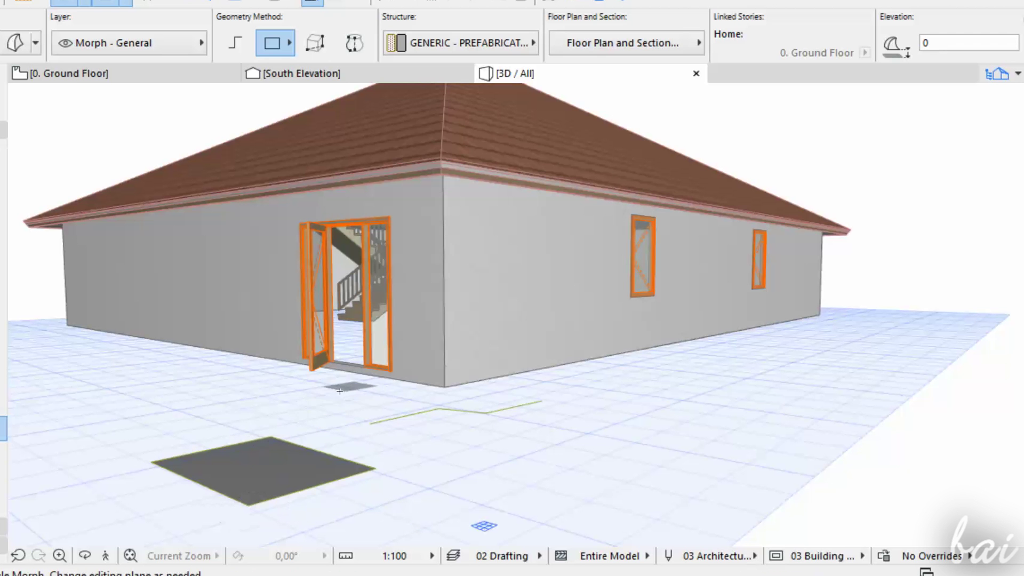
pyautogui.scroll(2, 272, 446)
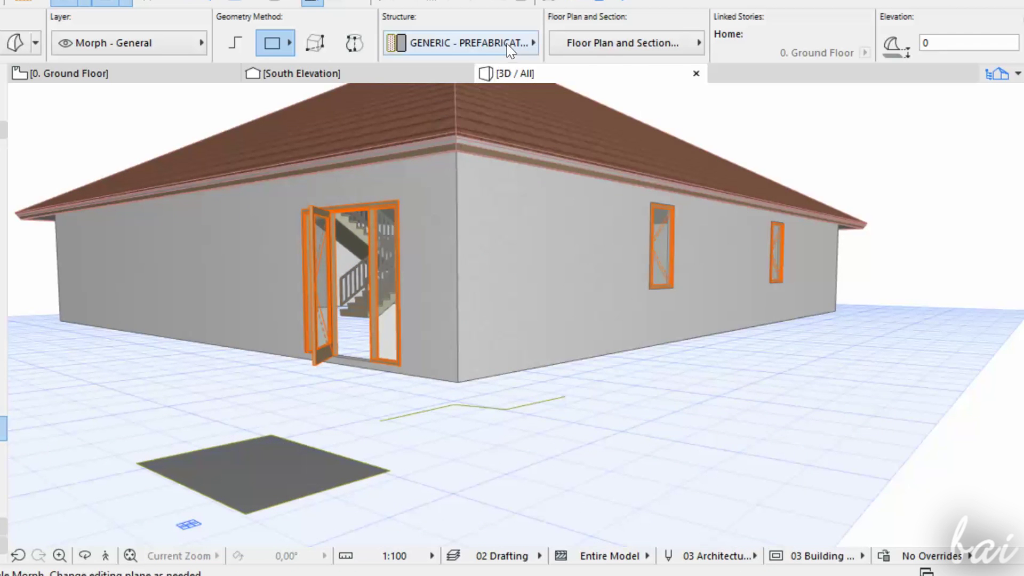
# Step: Set the morph structure to Plaster - Lime Sand and draw a second rectangle
pyautogui.click(508, 45)
pyautogui.click(690, 121)
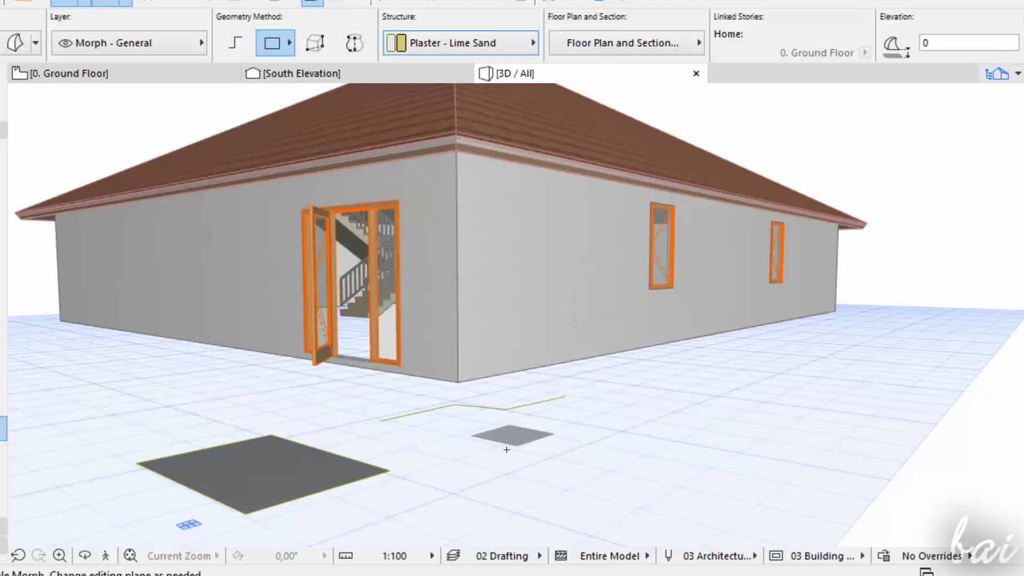
pyautogui.click(487, 496)
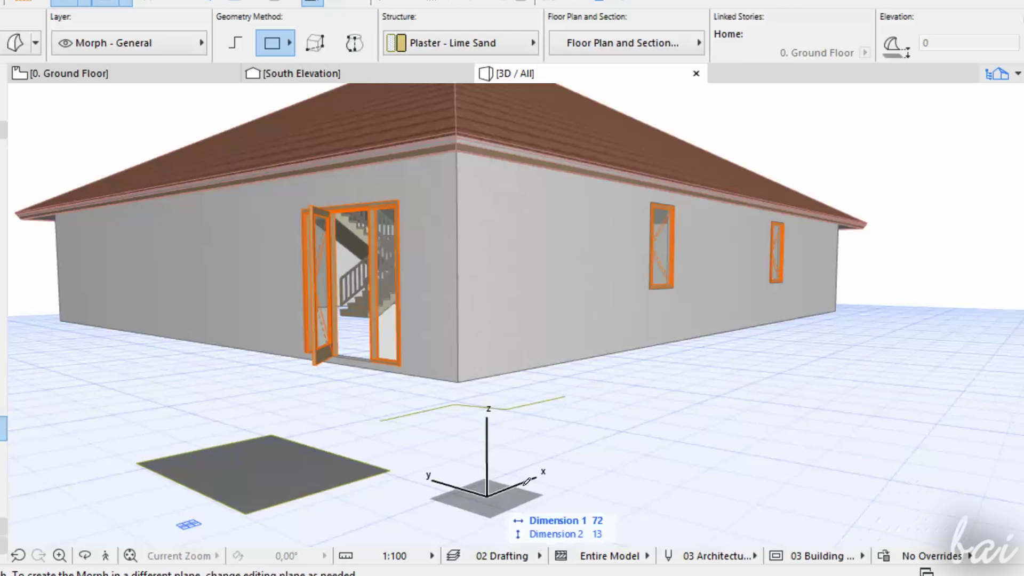
pyautogui.click(711, 455)
pyautogui.scroll(3, 441, 518)
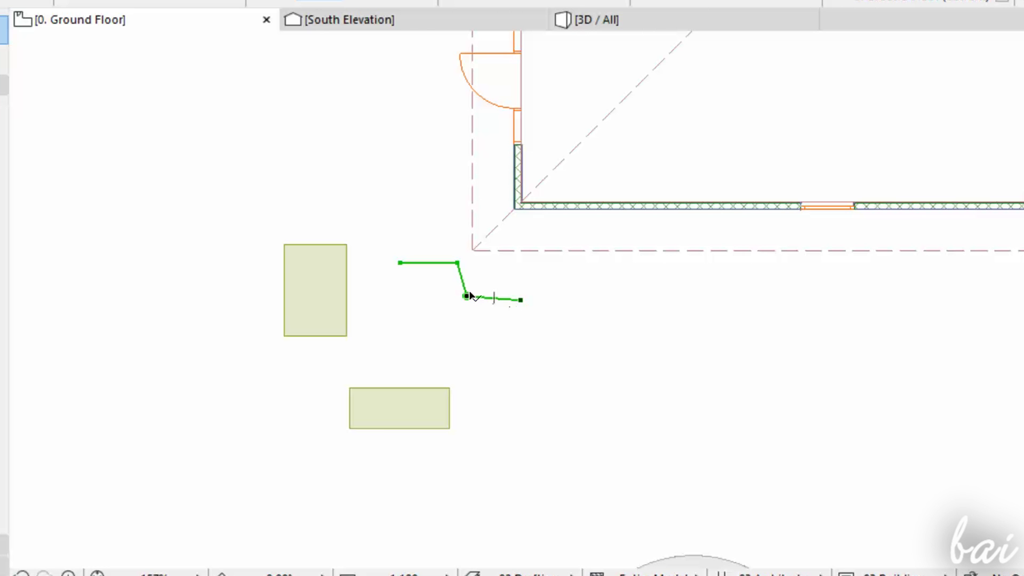
# Step: Abandon edits to a polyline vertex and a fill rectangle corner, then return to 3D
pyautogui.click(467, 296)
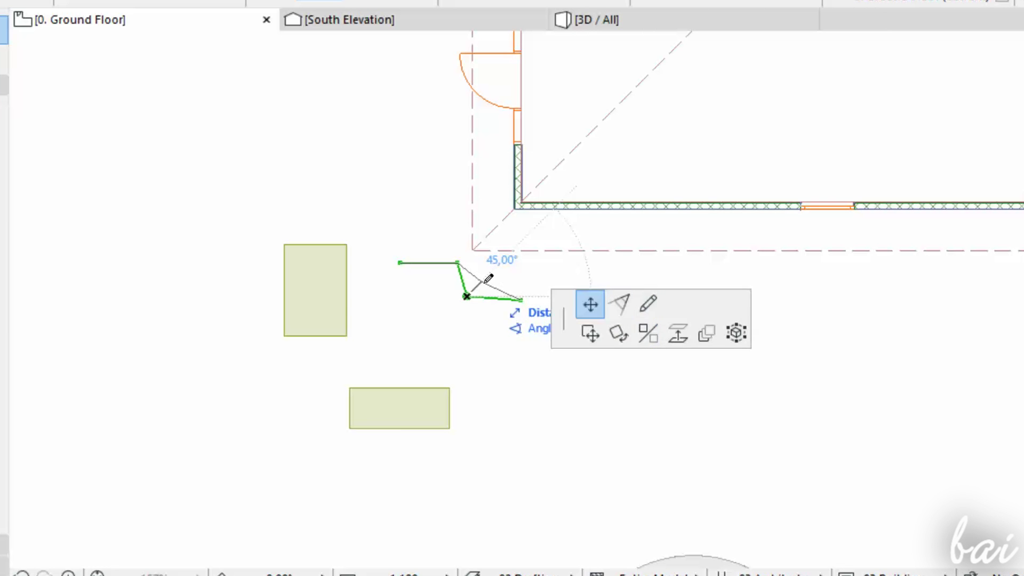
pyautogui.press('Escape')
pyautogui.click(328, 297)
pyautogui.click(284, 334)
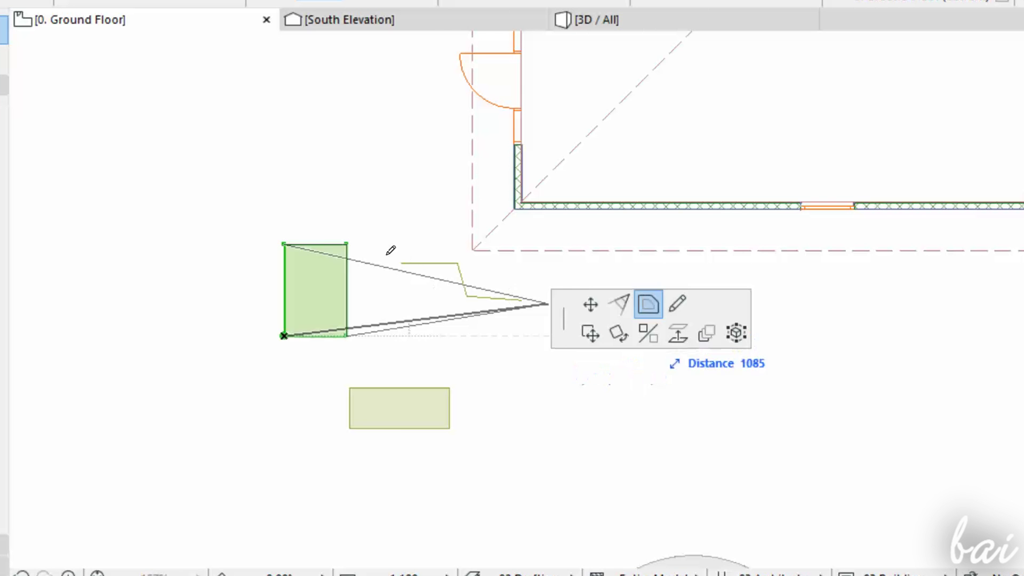
pyautogui.press('Escape')
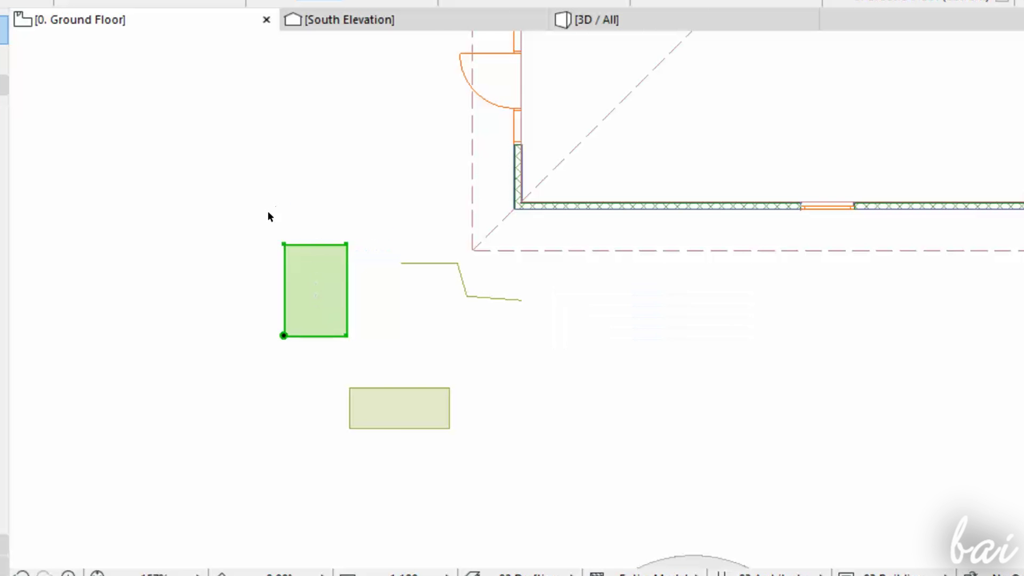
pyautogui.press('F3')
pyautogui.scroll(8, 180, 467)
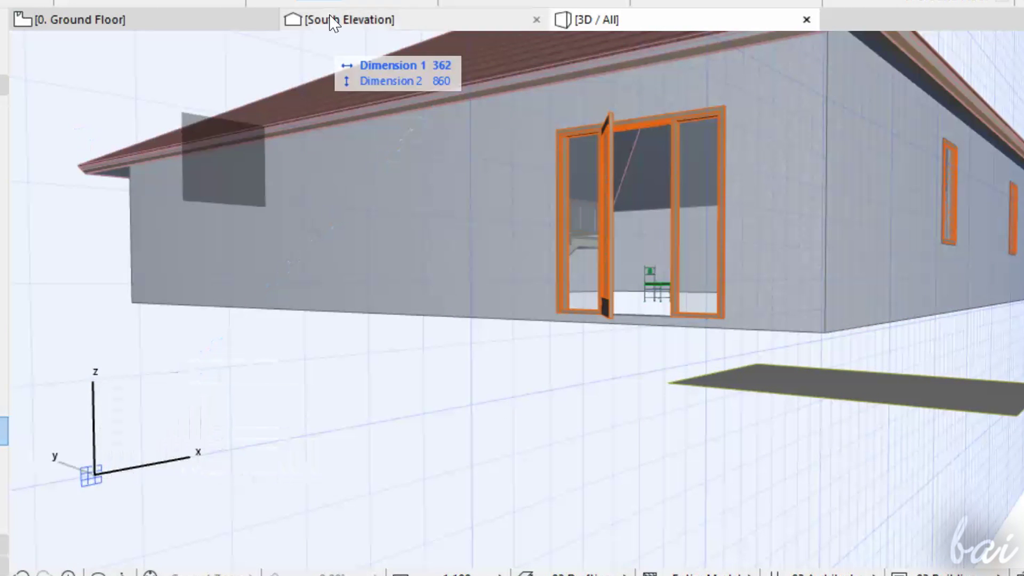
pyautogui.click(84, 137)
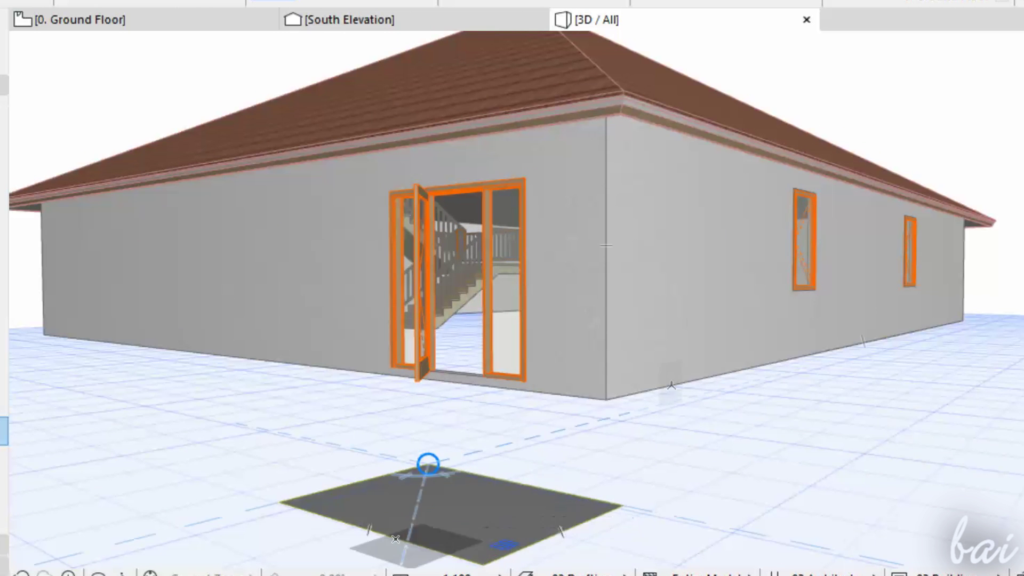
# Step: Elevate one corner of the flat ground morph into a peak, after cancelling a wall edit
pyautogui.click(610, 362)
pyautogui.click(607, 405)
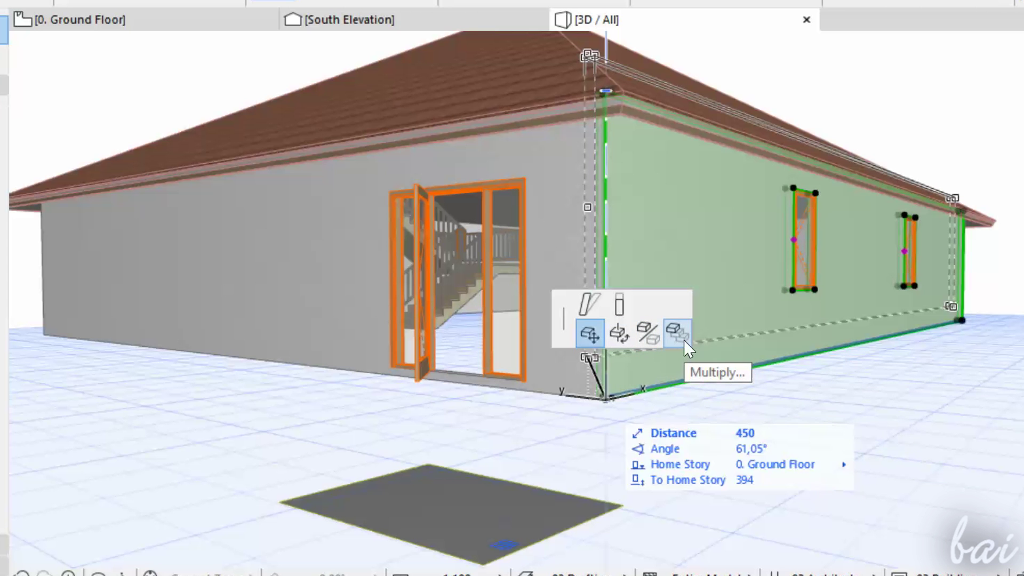
pyautogui.press('Escape')
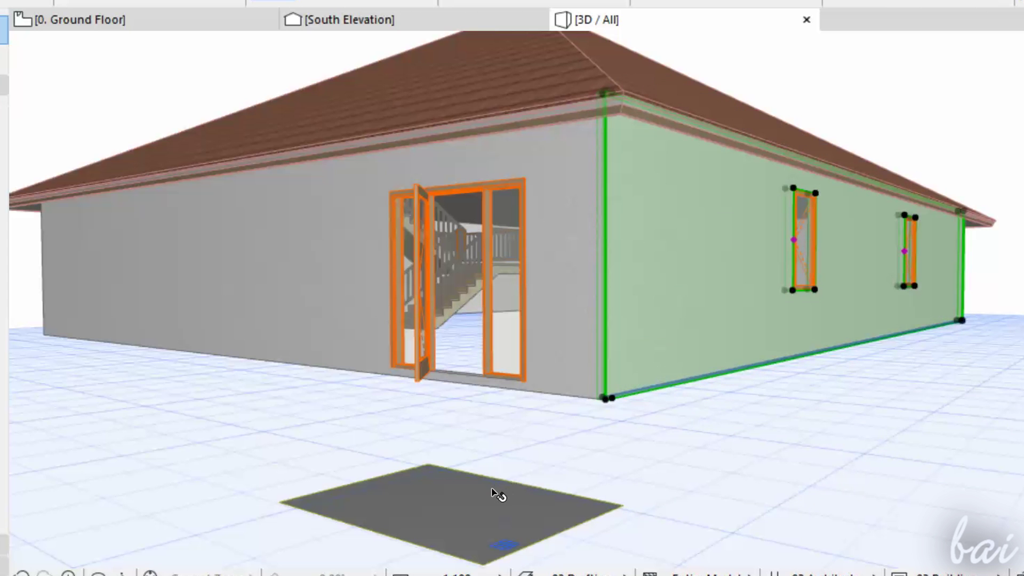
pyautogui.click(499, 496)
pyautogui.click(482, 566)
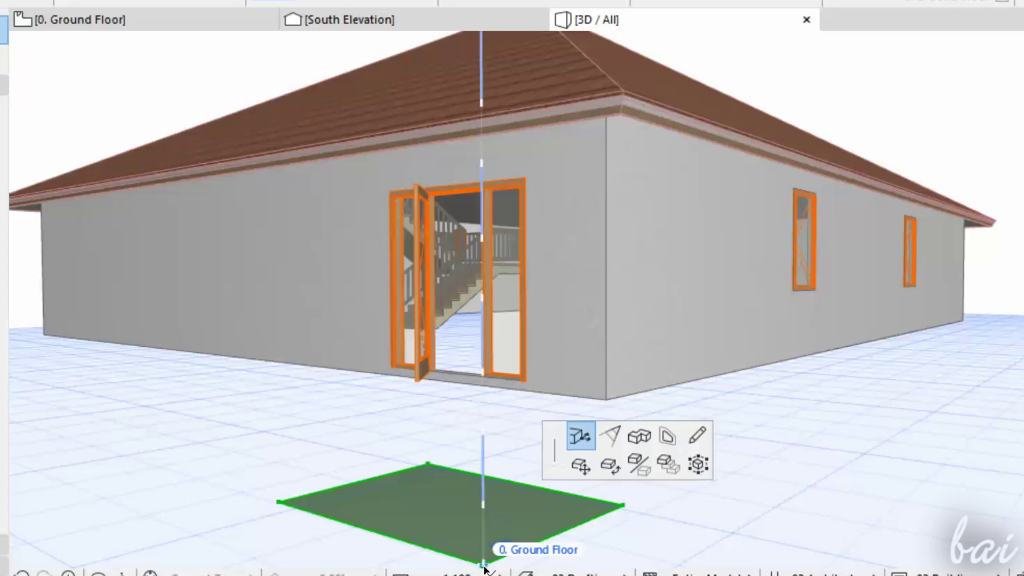
pyautogui.click(581, 467)
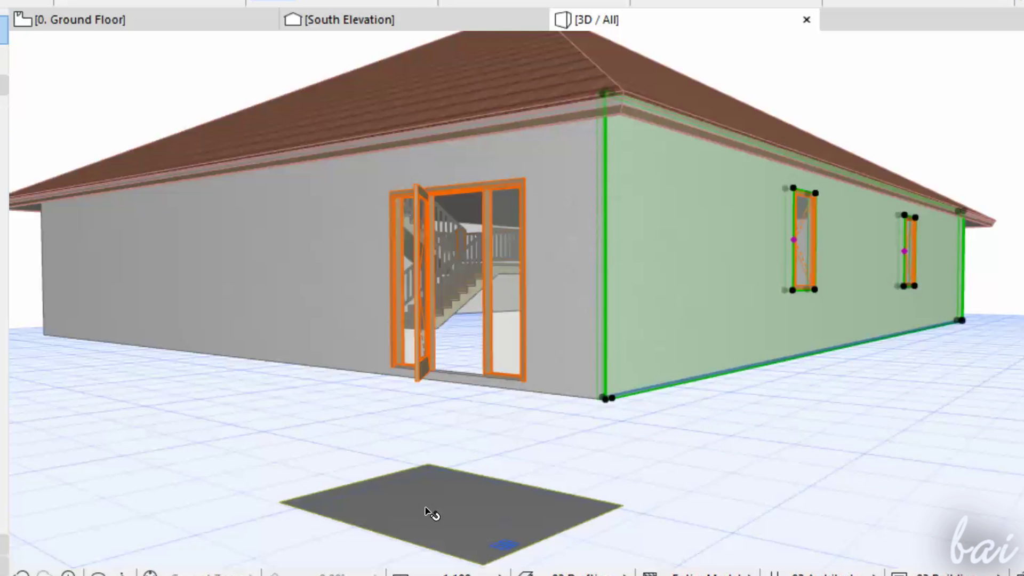
# Step: Extrude the peaked morph as a tube, rising vertically then bending along a path
pyautogui.click(432, 514)
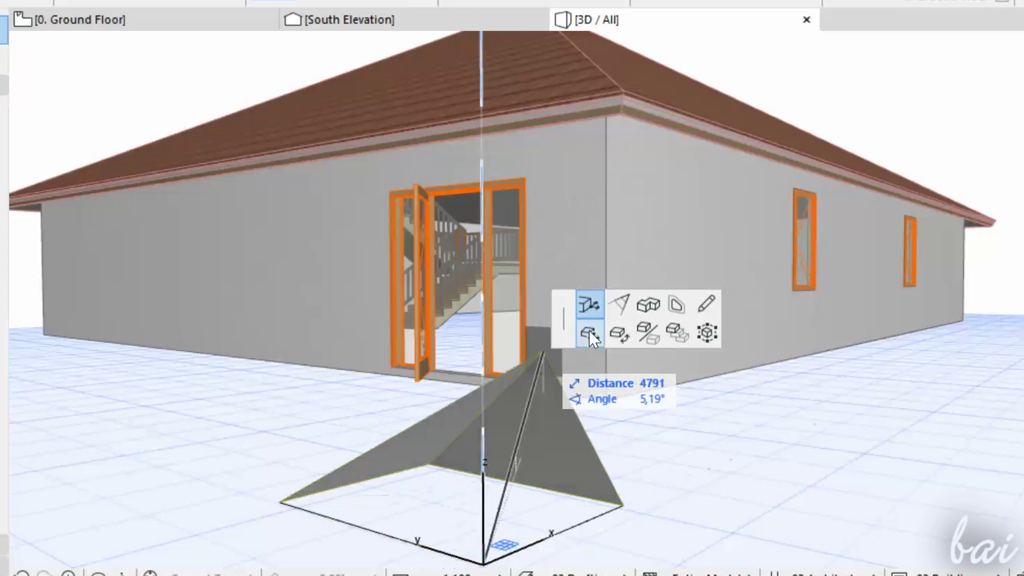
pyautogui.click(644, 307)
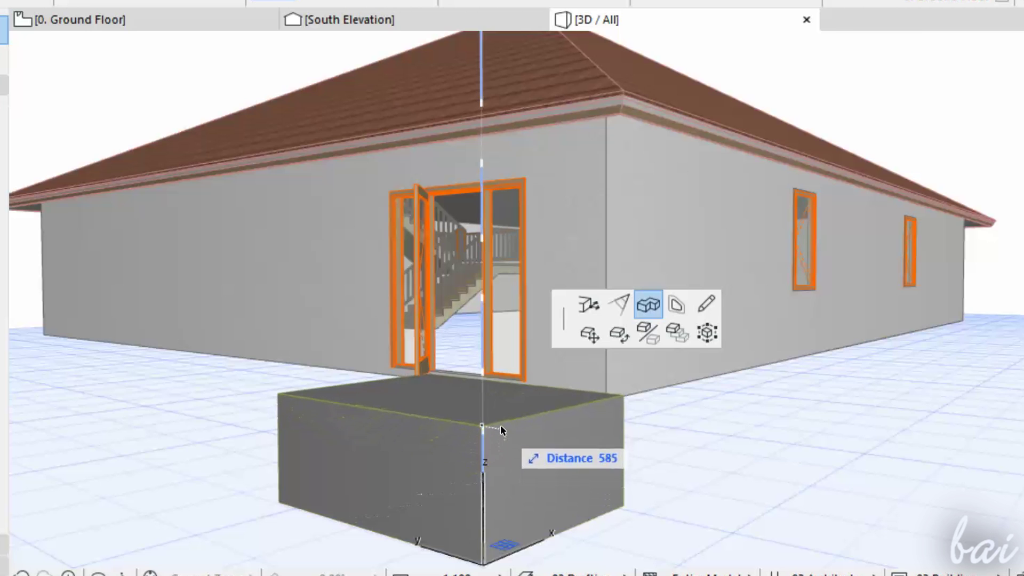
pyautogui.click(500, 424)
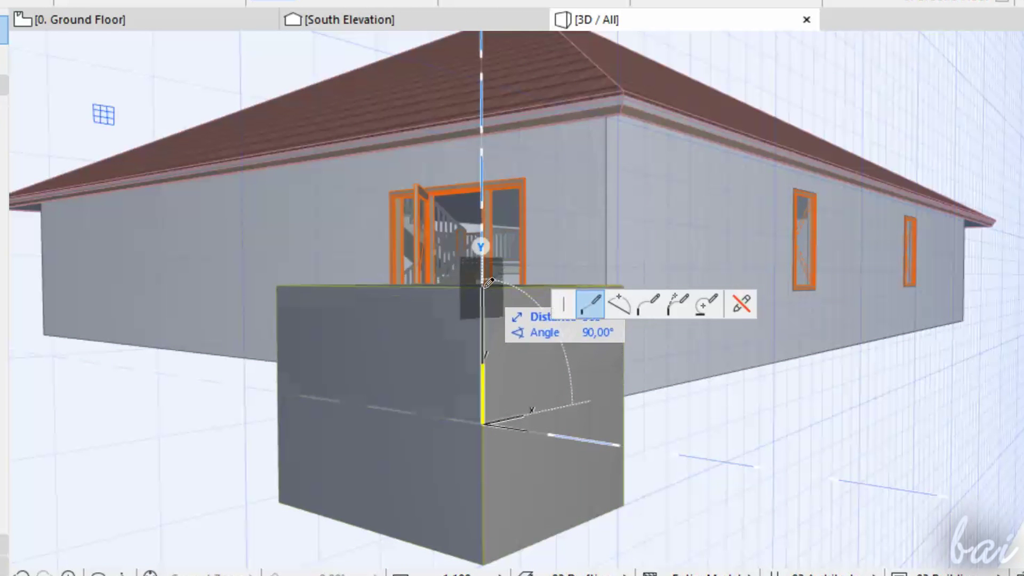
pyautogui.click(483, 279)
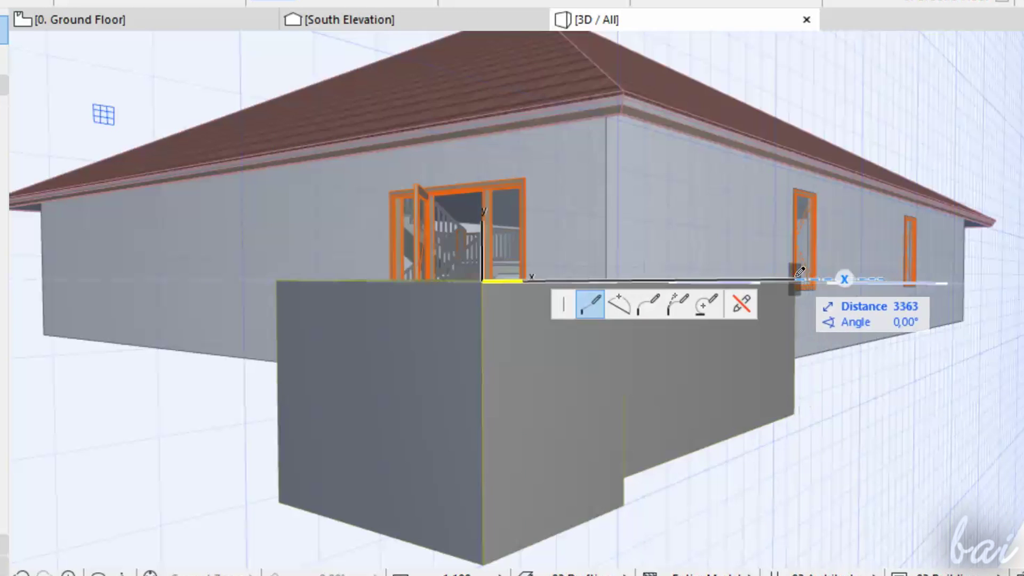
pyautogui.keyDown('shift'); pyautogui.moveTo(535, 282); pyautogui.dragTo(247, 279, button='middle'); pyautogui.keyUp('shift')
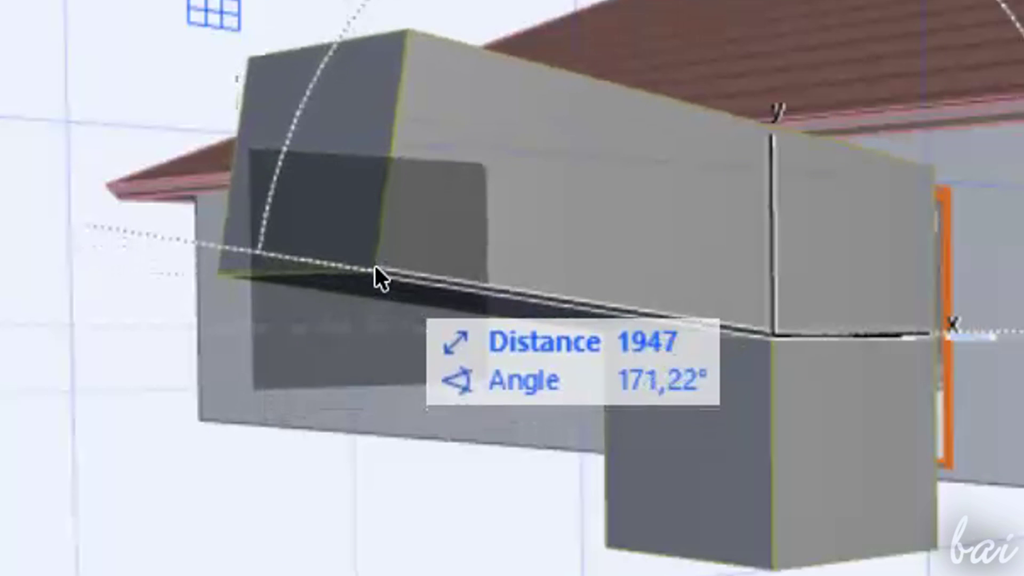
pyautogui.click(375, 266)
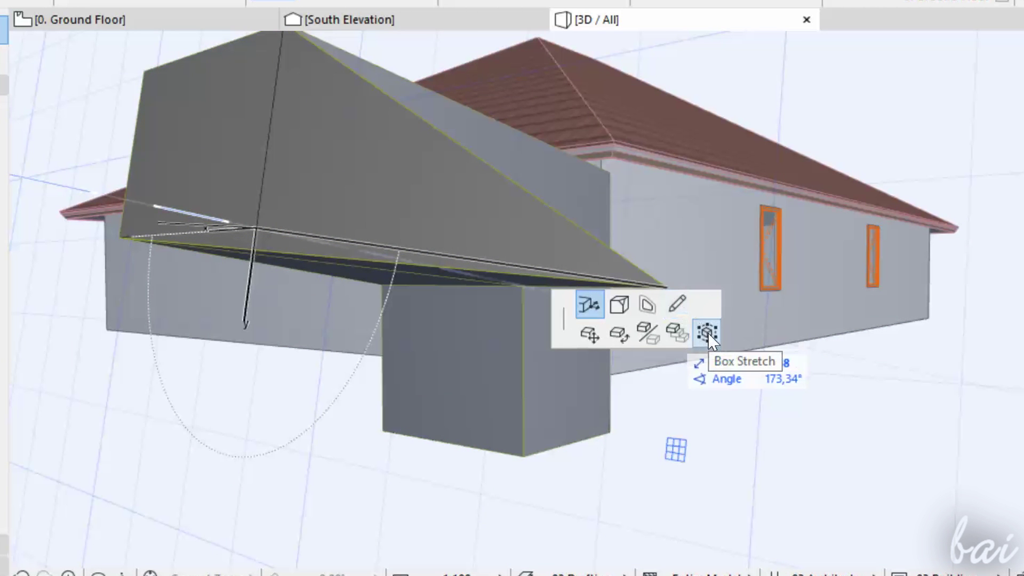
# Step: Box-stretch the bent morph from its top to shrink it slightly
pyautogui.click(708, 332)
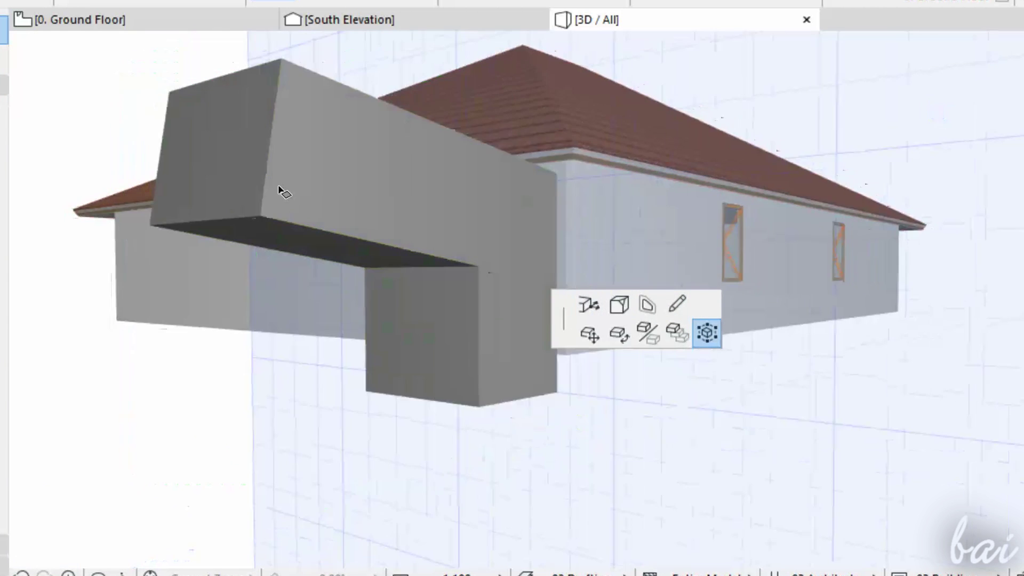
pyautogui.click(267, 70)
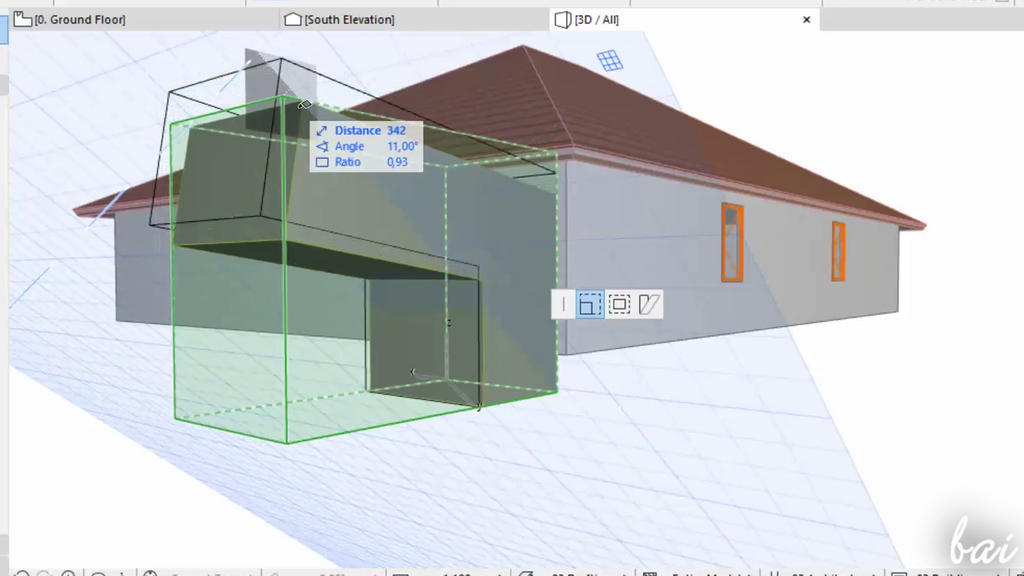
pyautogui.click(352, 256)
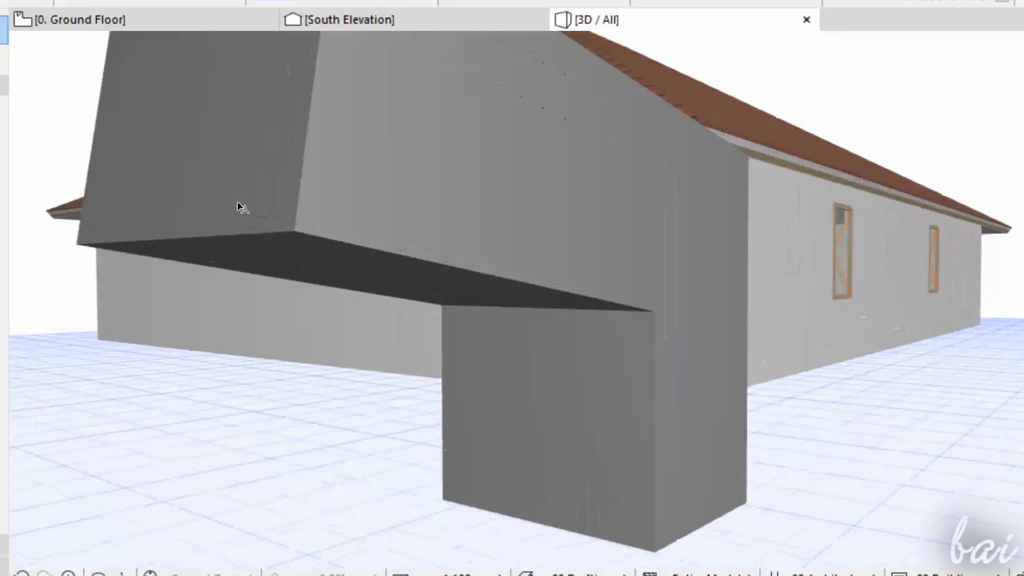
# Step: Fillet one morph corner with a 100 radius, then start adding a new edge
pyautogui.click(285, 235)
pyautogui.click(297, 233)
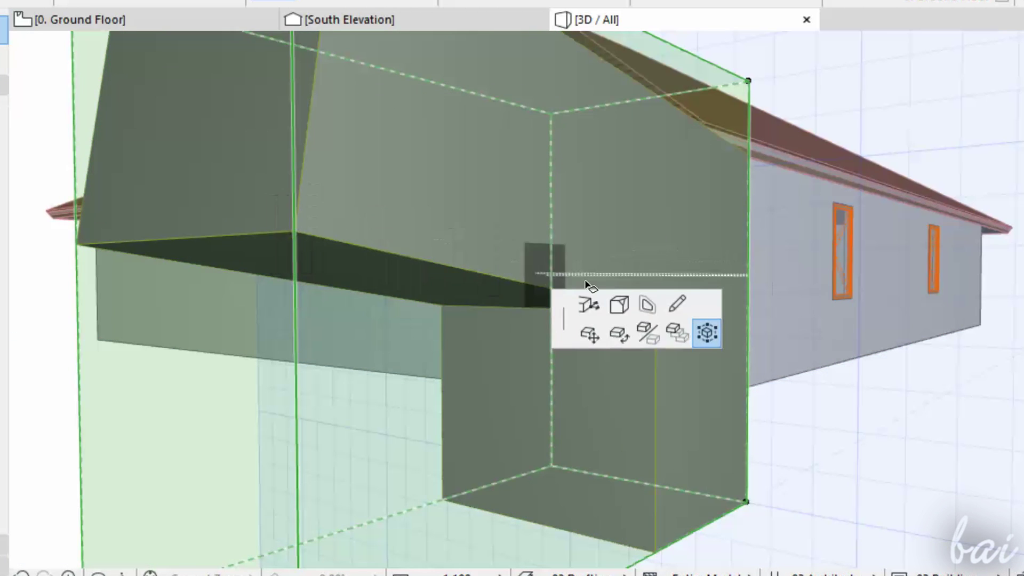
pyautogui.click(627, 308)
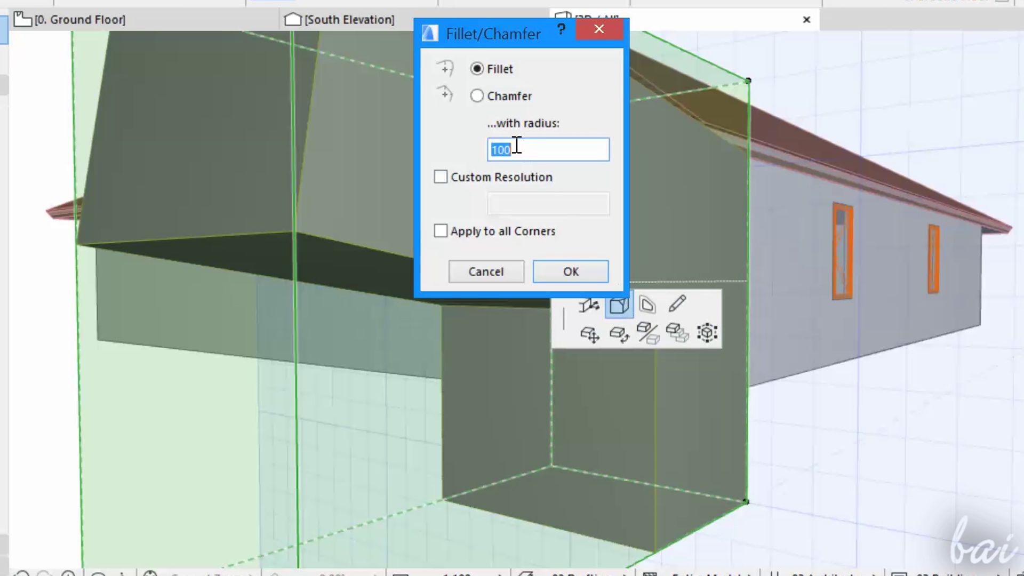
pyautogui.click(571, 270)
pyautogui.scroll(5, 331, 222)
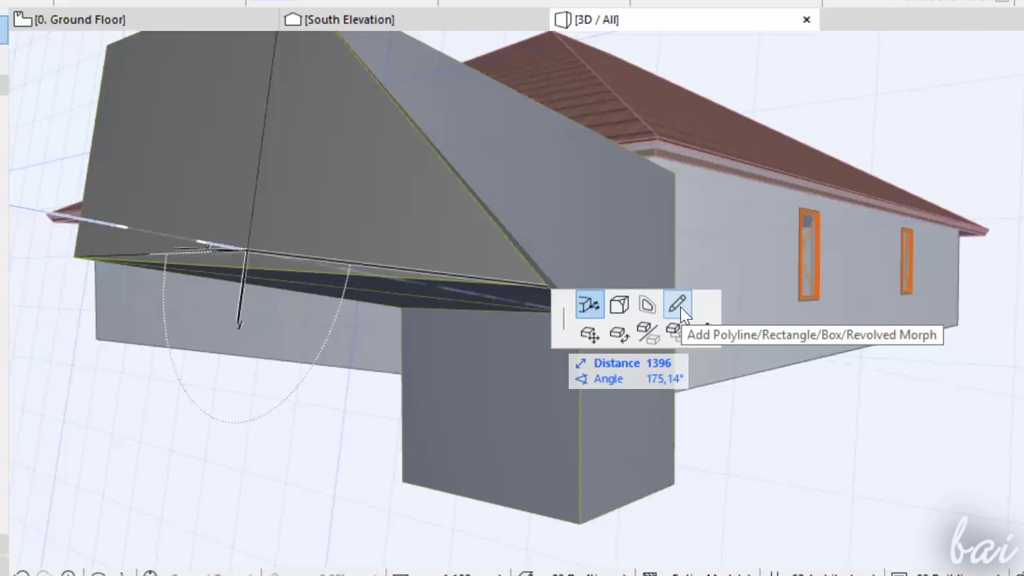
pyautogui.click(677, 305)
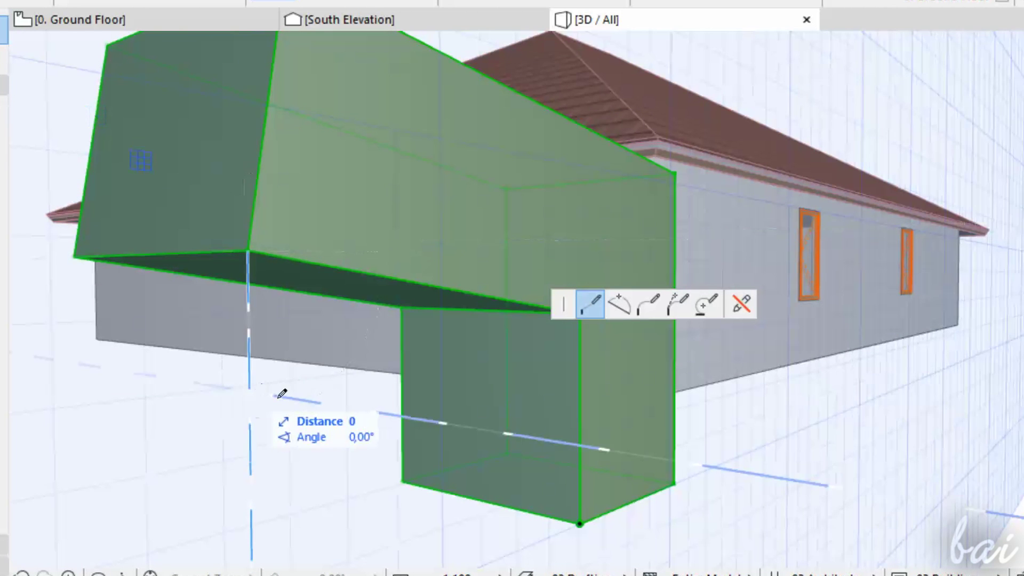
pyautogui.click(282, 394)
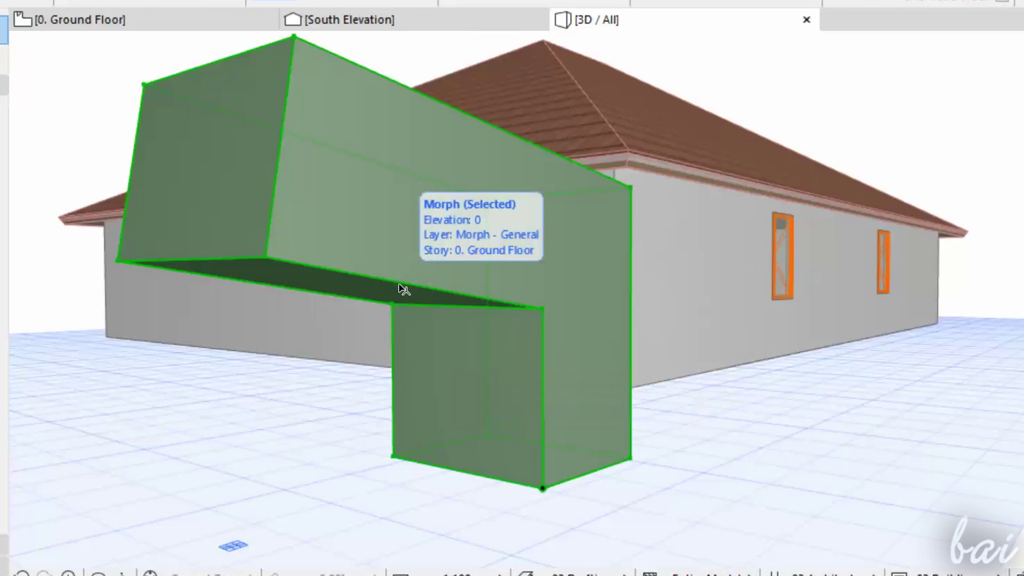
# Step: Try filleting a morph edge, then undo the fillet
pyautogui.click(278, 184)
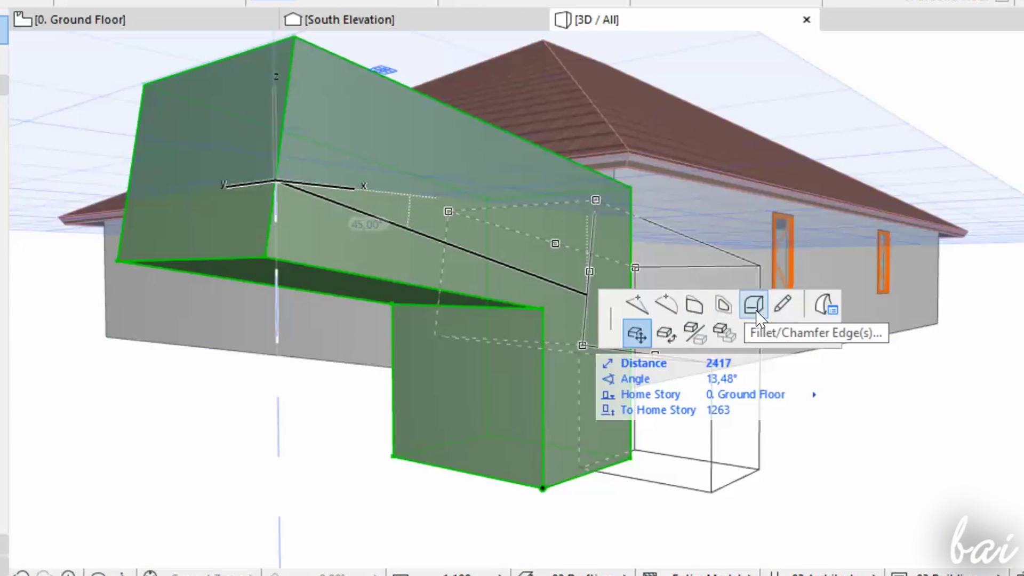
pyautogui.click(754, 305)
pyautogui.click(570, 271)
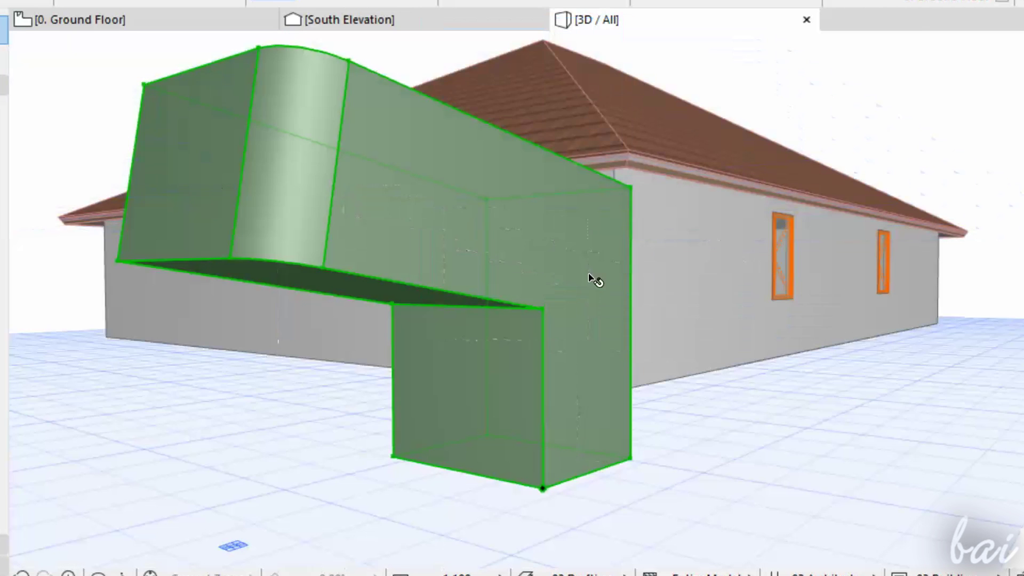
pyautogui.hotkey('ctrl', 'z')
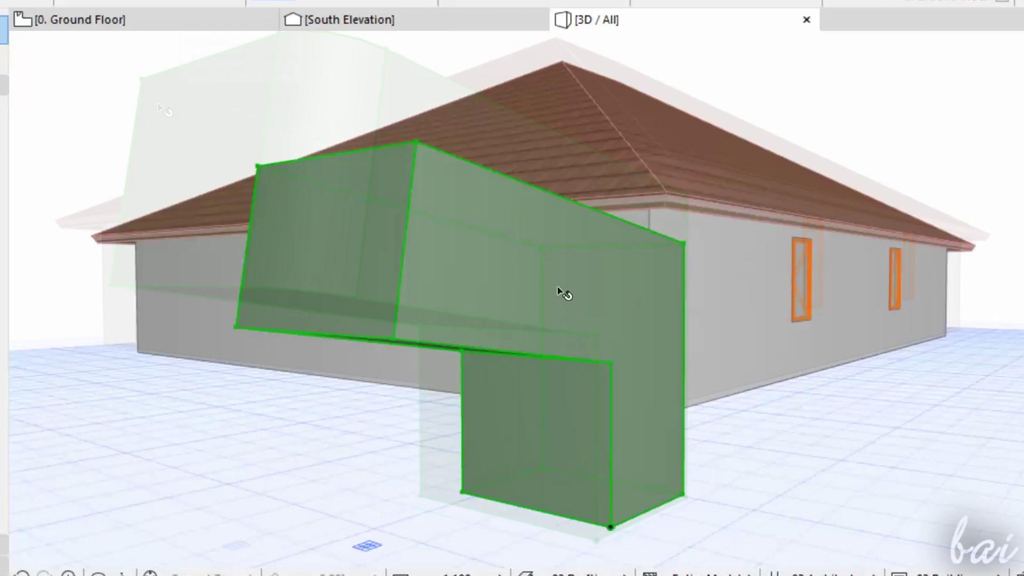
# Step: Press a rounded bulge into the morph's front face at Distance 989
pyautogui.click(558, 289)
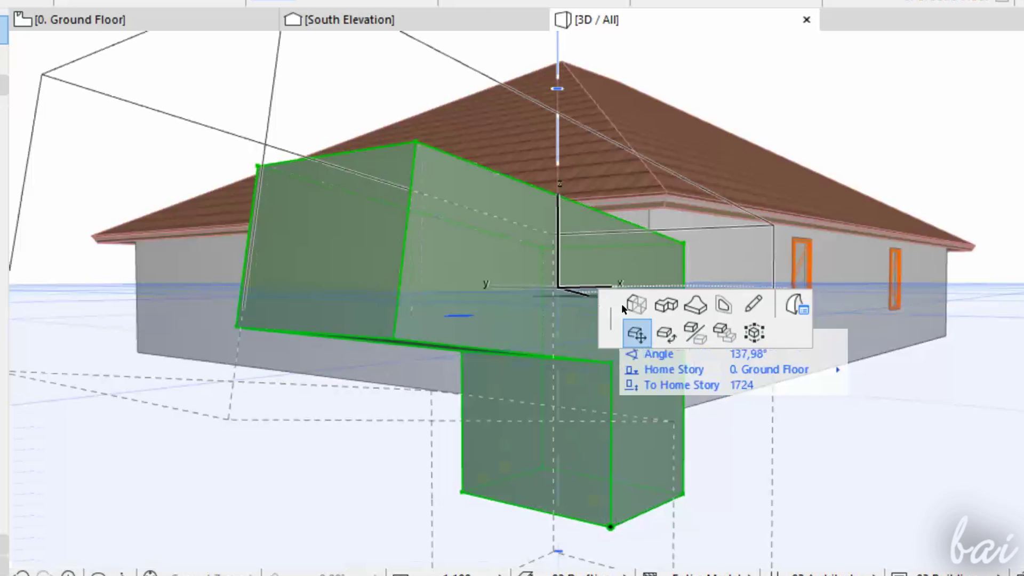
pyautogui.click(696, 307)
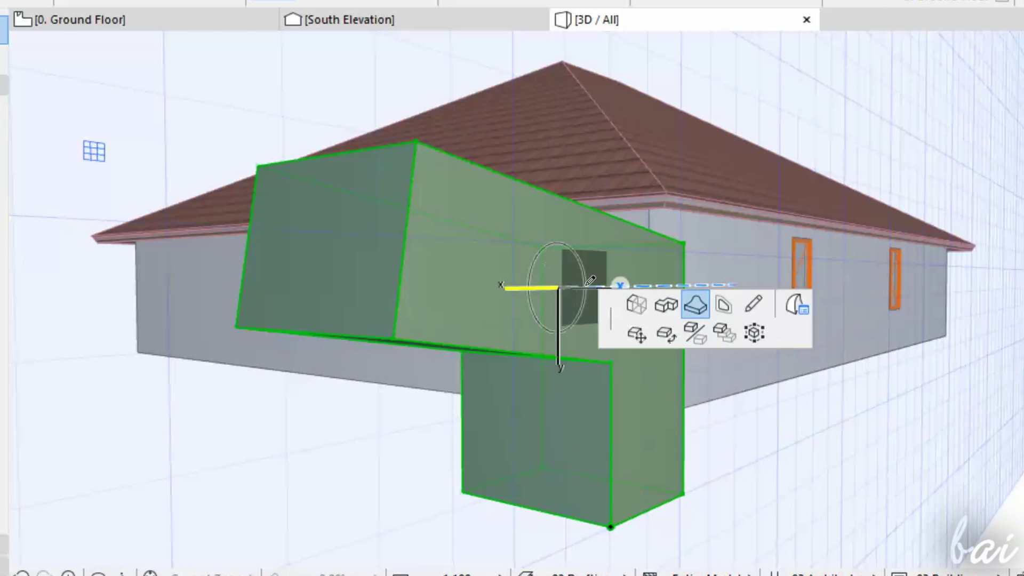
pyautogui.click(586, 281)
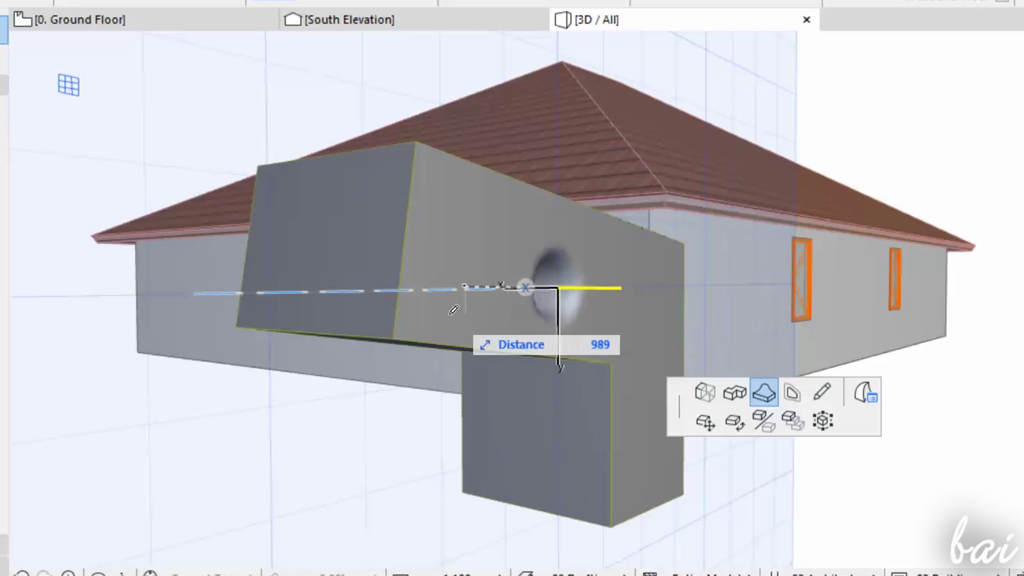
pyautogui.click(484, 310)
pyautogui.keyDown('shift'); pyautogui.moveTo(599, 345); pyautogui.dragTo(373, 341, button='middle'); pyautogui.keyUp('shift')
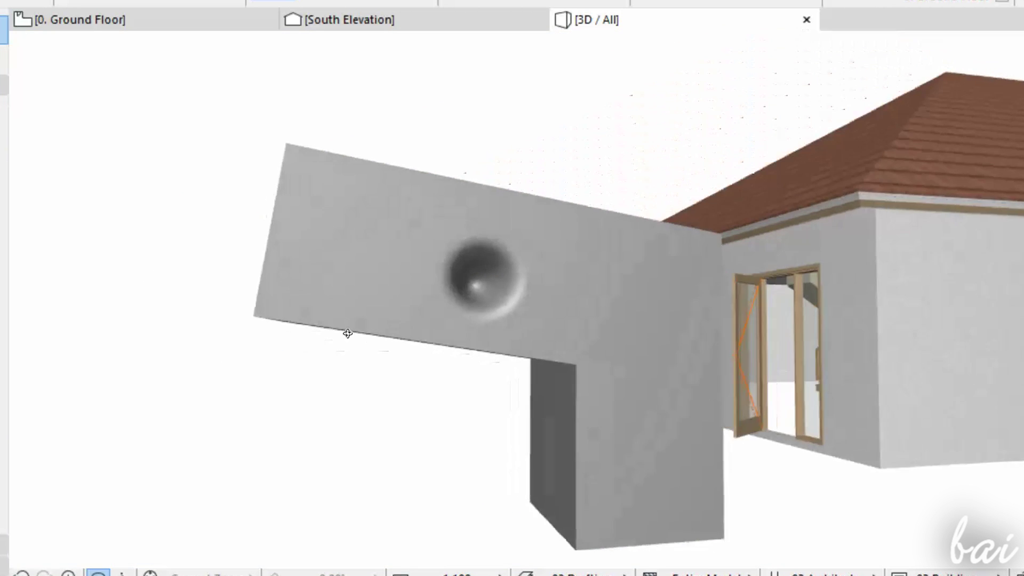
pyautogui.click(576, 323)
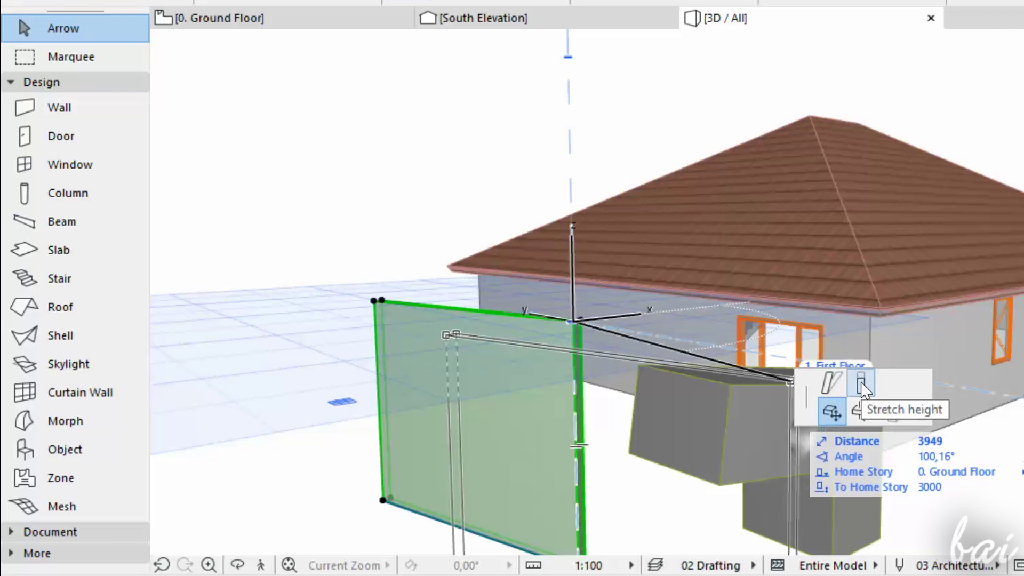
# Step: Stretch the wall taller and slant it to 71,63°
pyautogui.click(861, 384)
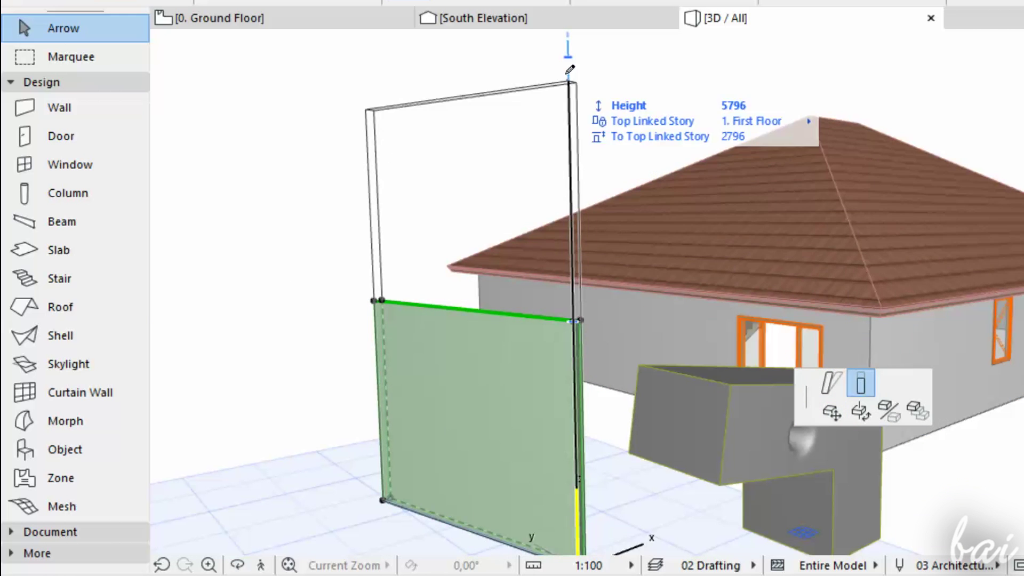
pyautogui.click(572, 139)
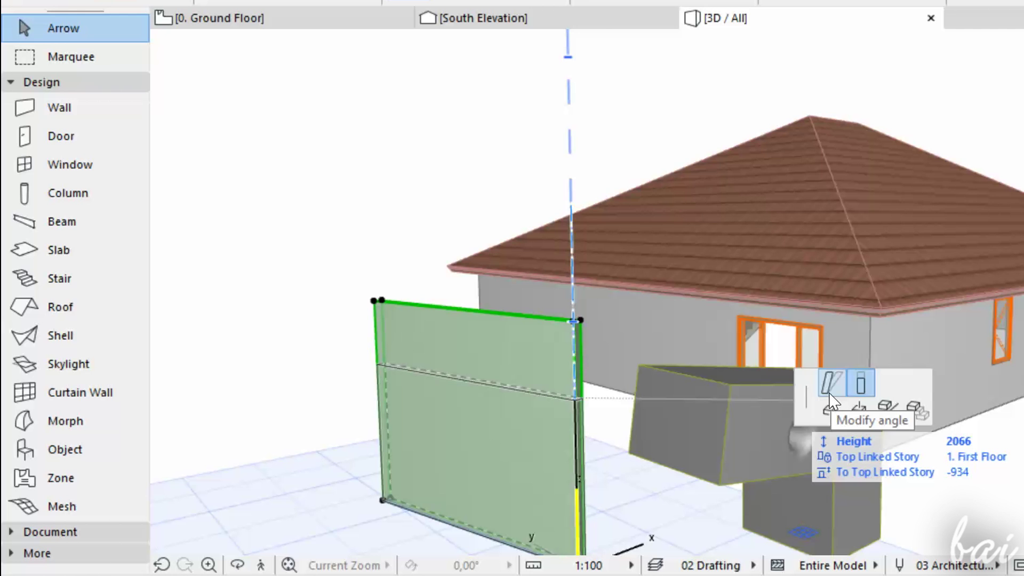
pyautogui.click(831, 390)
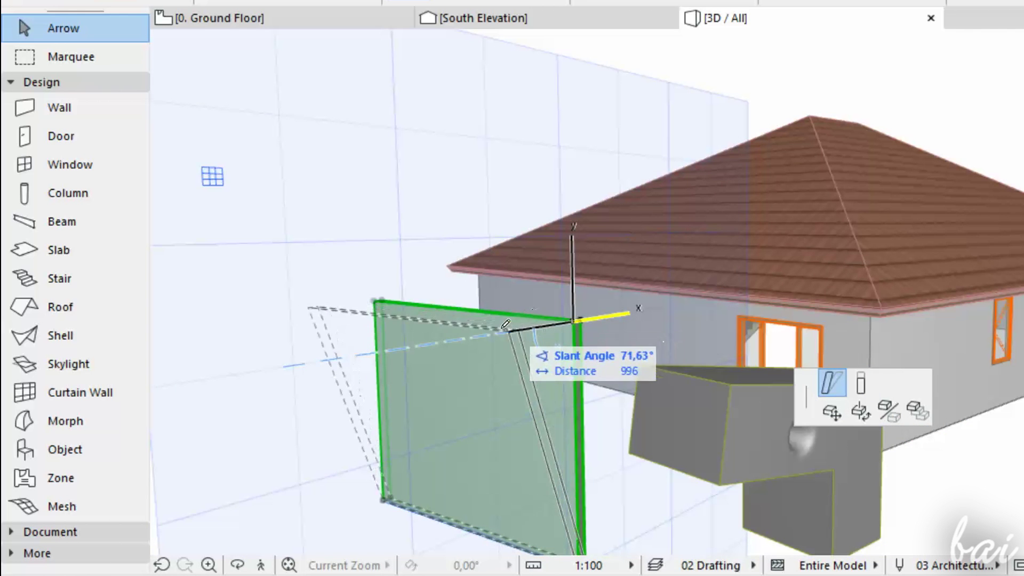
pyautogui.click(446, 344)
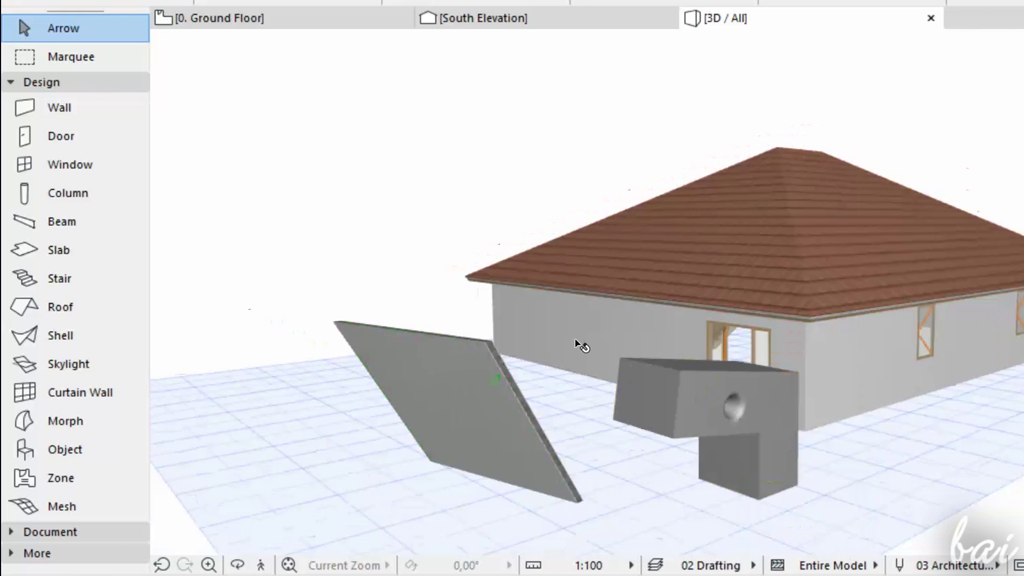
pyautogui.keyDown('shift'); pyautogui.moveTo(578, 342); pyautogui.dragTo(589, 394, button='middle'); pyautogui.keyUp('shift')
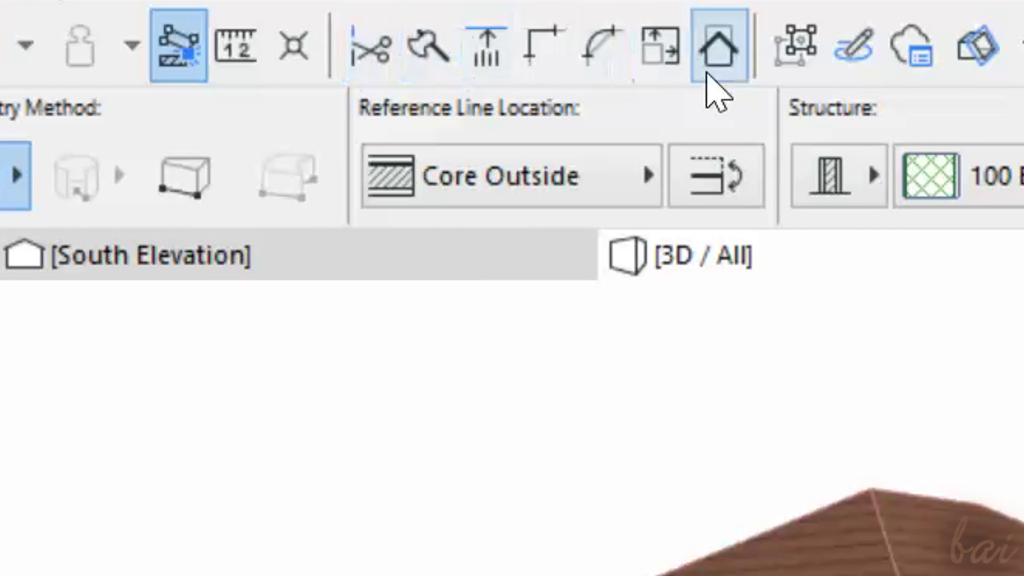
# Step: Cut the L-shaped morph with a diagonal cutting plane and pick up the split piece
pyautogui.click(429, 80)
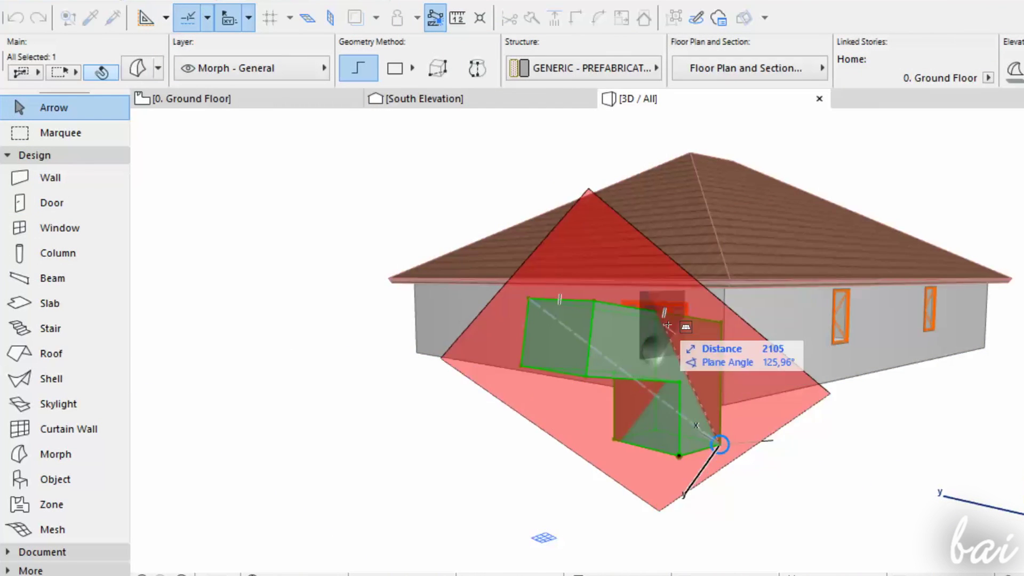
pyautogui.click(694, 399)
pyautogui.click(715, 441)
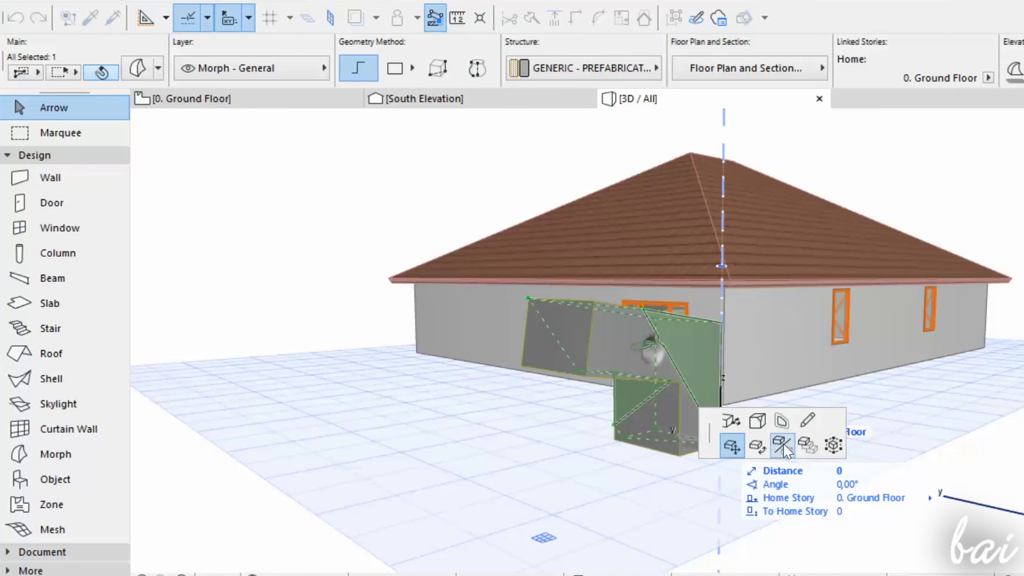
# Step: Place the split-off morph piece to the right, then convert the chair into morphs
pyautogui.click(902, 432)
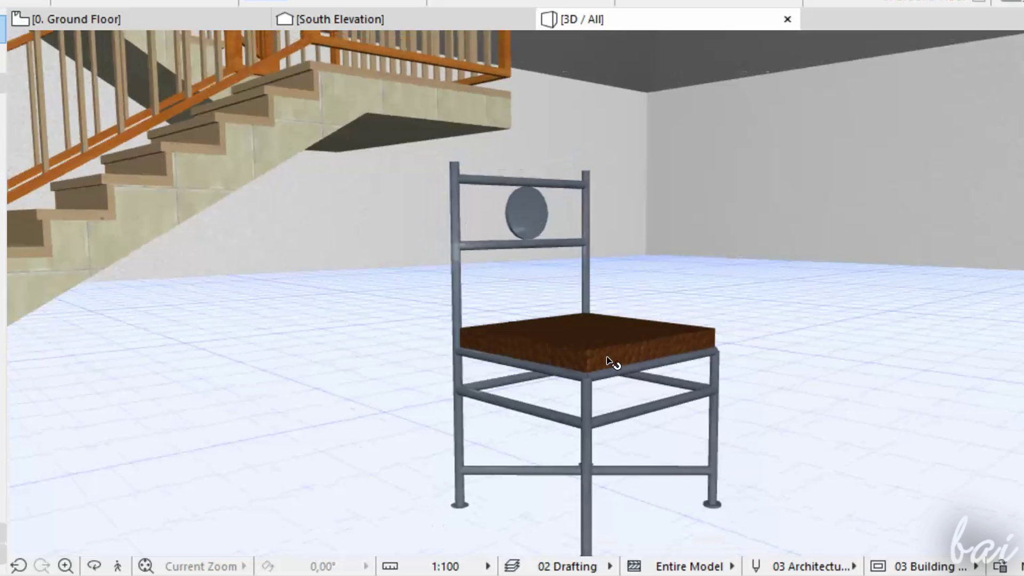
pyautogui.click(606, 362)
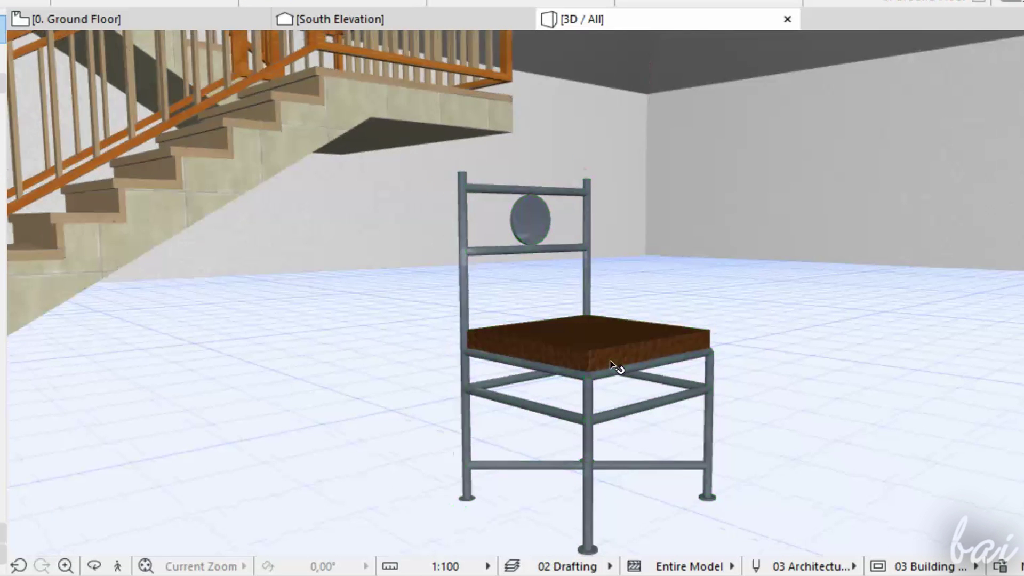
pyautogui.click(610, 363)
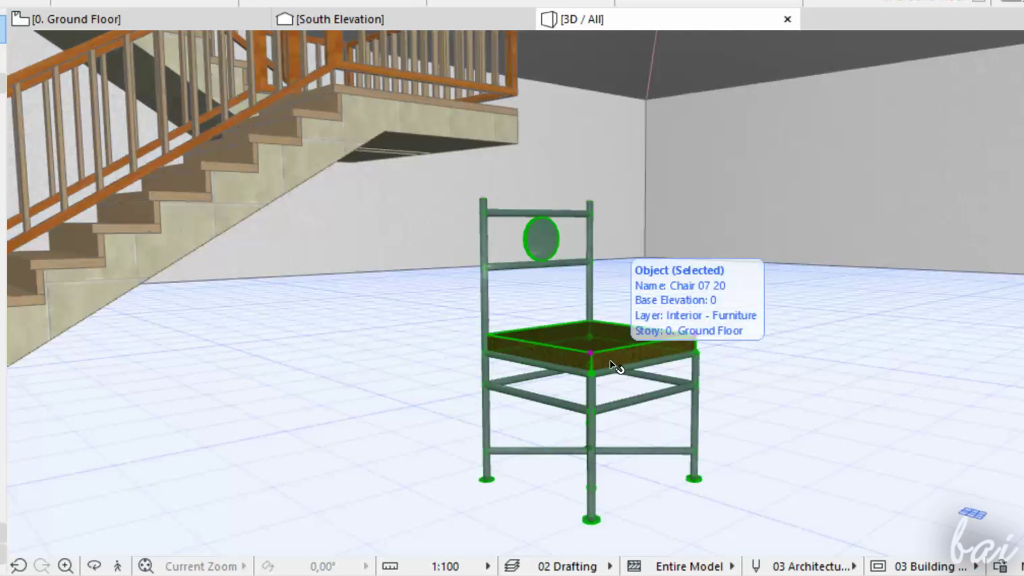
pyautogui.rightClick(613, 366)
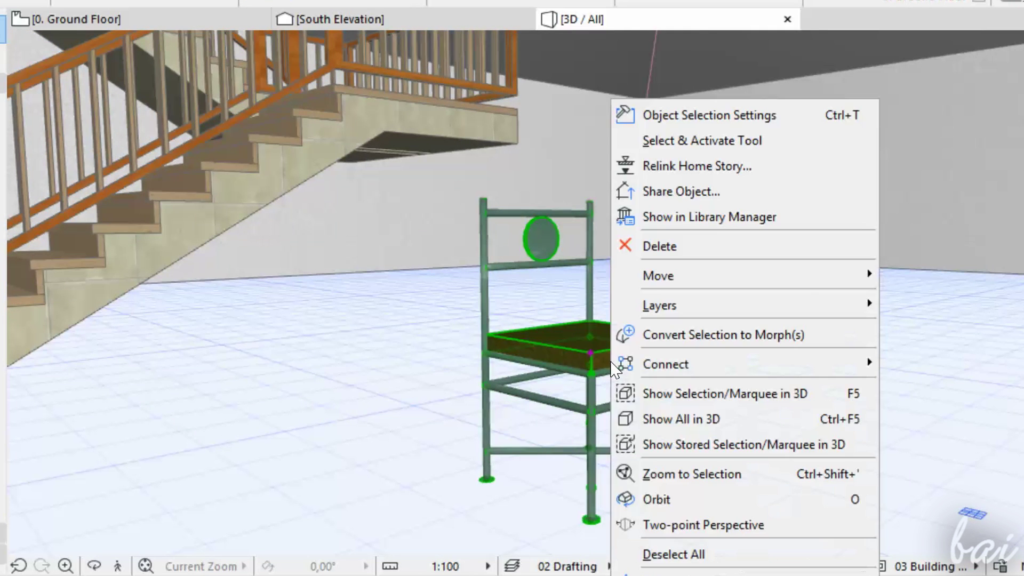
pyautogui.click(684, 328)
pyautogui.click(632, 144)
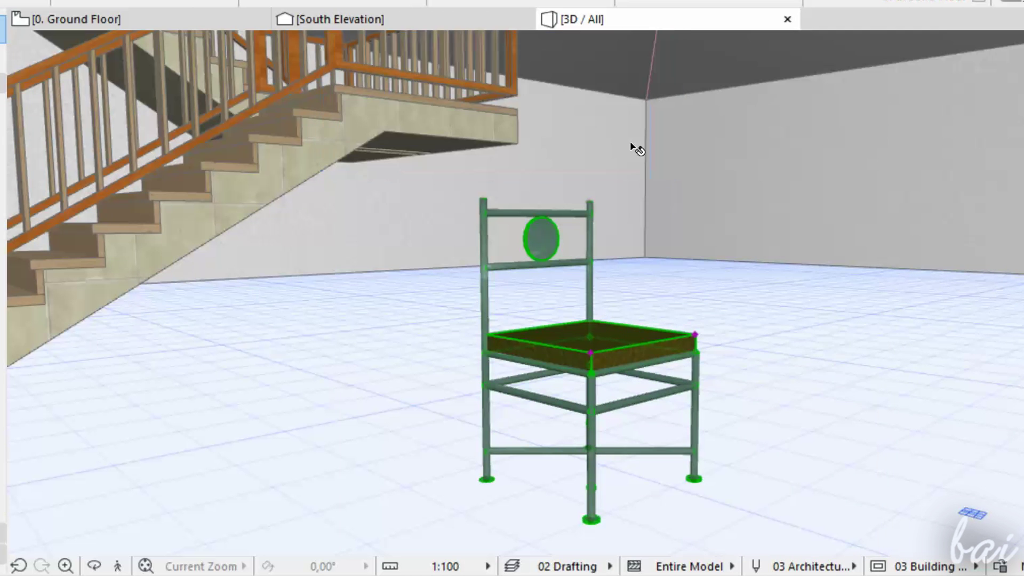
pyautogui.click(494, 215)
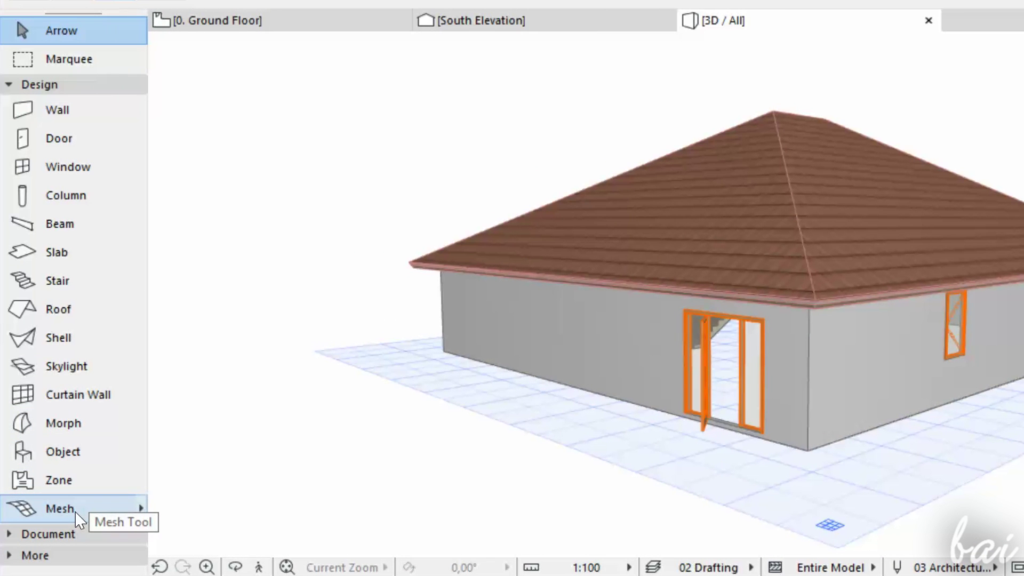
# Step: Draw a rectangular mesh block on the ground in front of the house
pyautogui.click(74, 511)
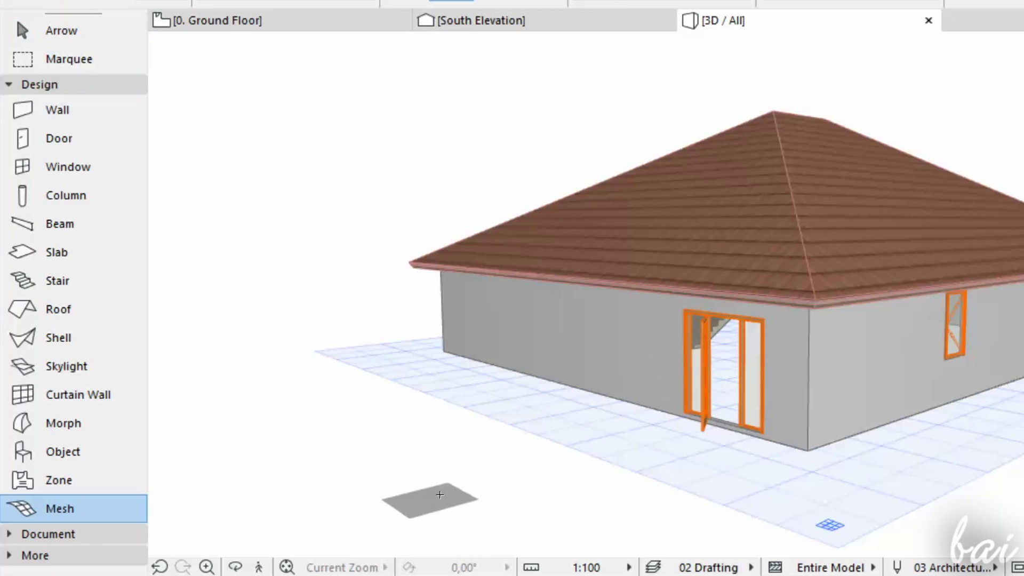
pyautogui.click(585, 458)
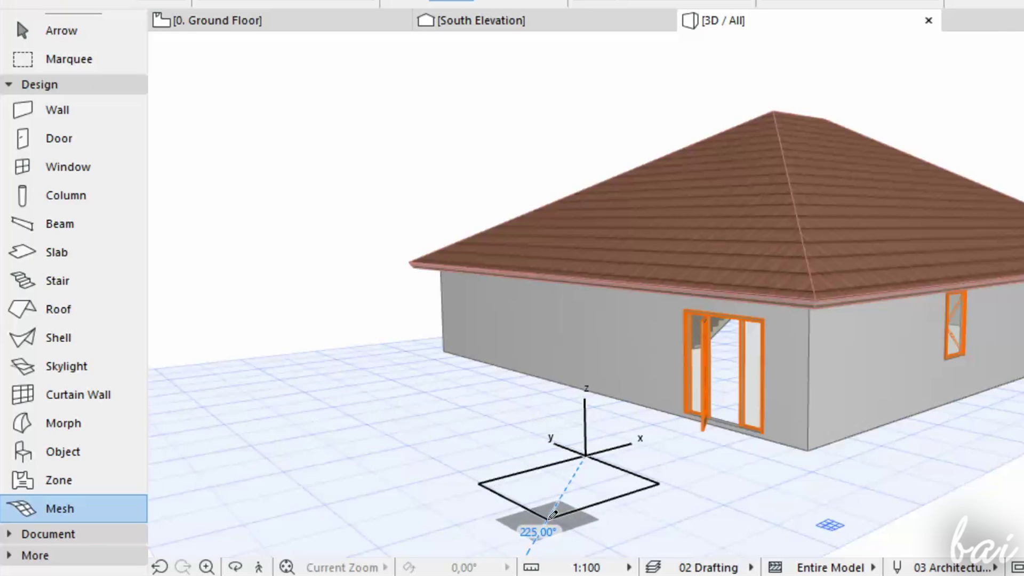
pyautogui.click(552, 515)
pyautogui.scroll(-2, 491, 553)
pyautogui.scroll(3, 491, 553)
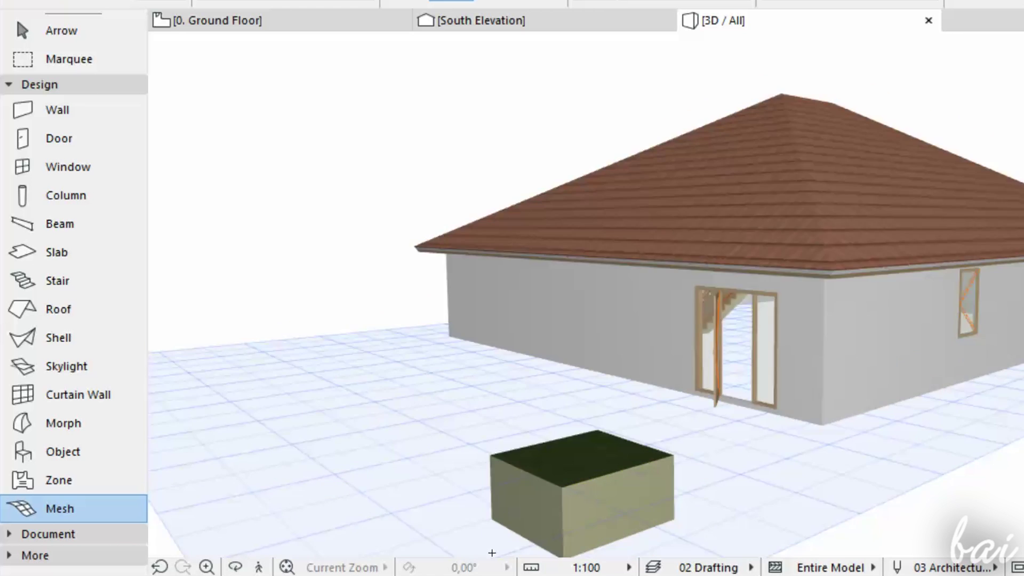
pyautogui.scroll(3, 599, 414)
pyautogui.press('Escape')
# Step: Offset the mesh's top outline outward, then start adding a rectangle to its outline
pyautogui.click(491, 389)
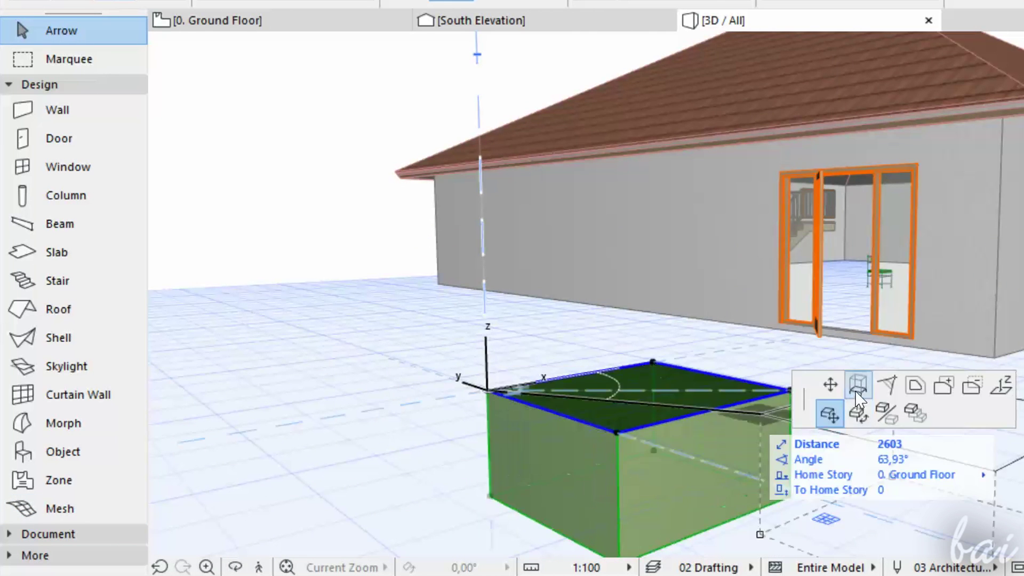
pyautogui.click(913, 390)
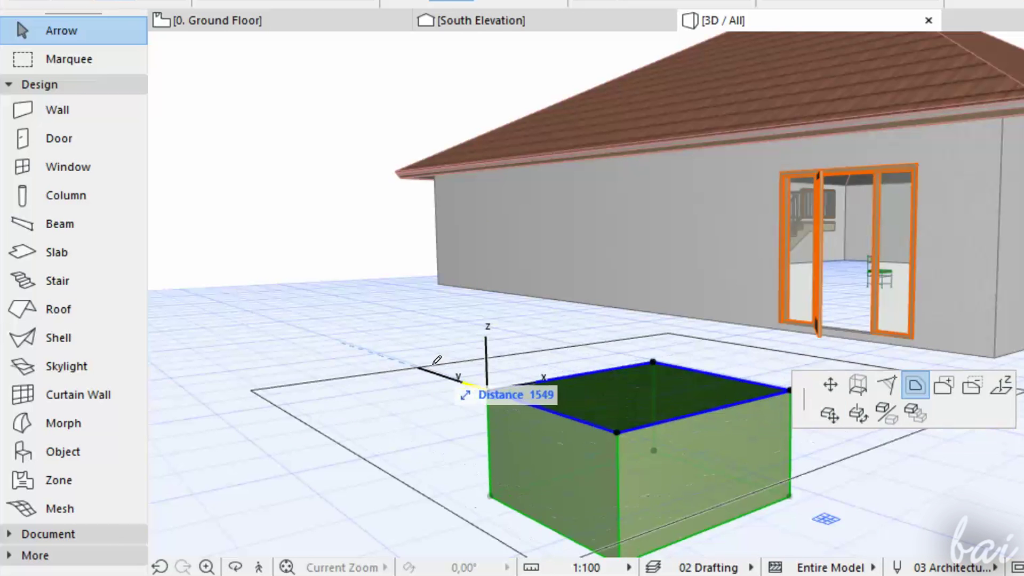
pyautogui.click(453, 373)
pyautogui.click(509, 472)
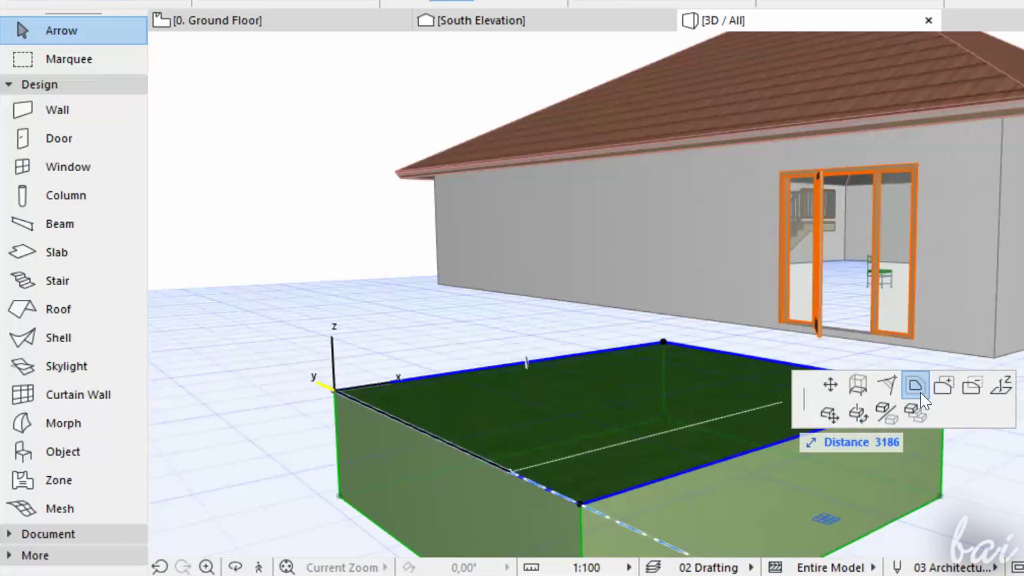
pyautogui.click(943, 387)
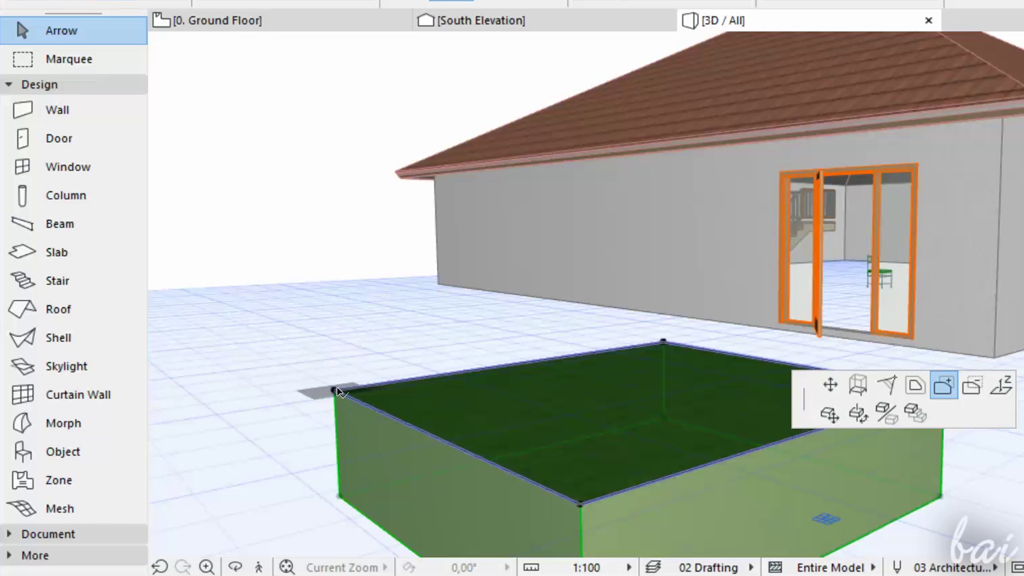
pyautogui.click(336, 390)
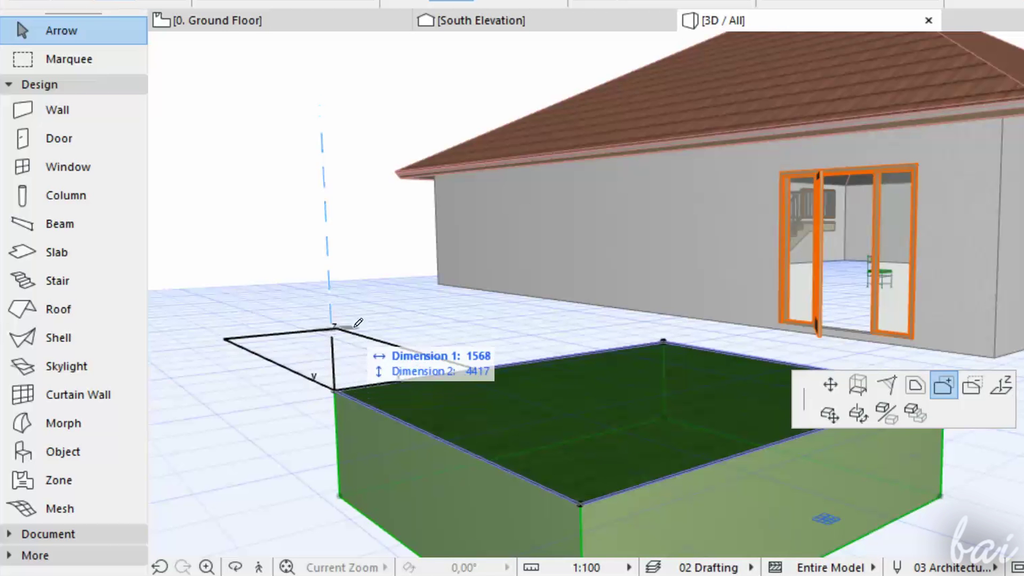